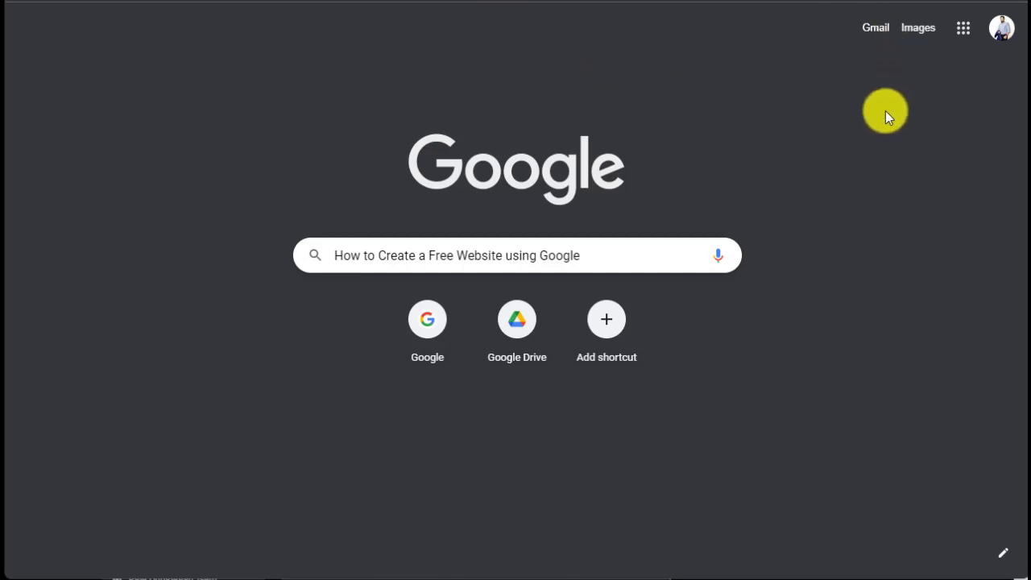
Step: Go from the Google apps panel to the More from Google products page
click(963, 32)
scroll(947, 203, down, 5)
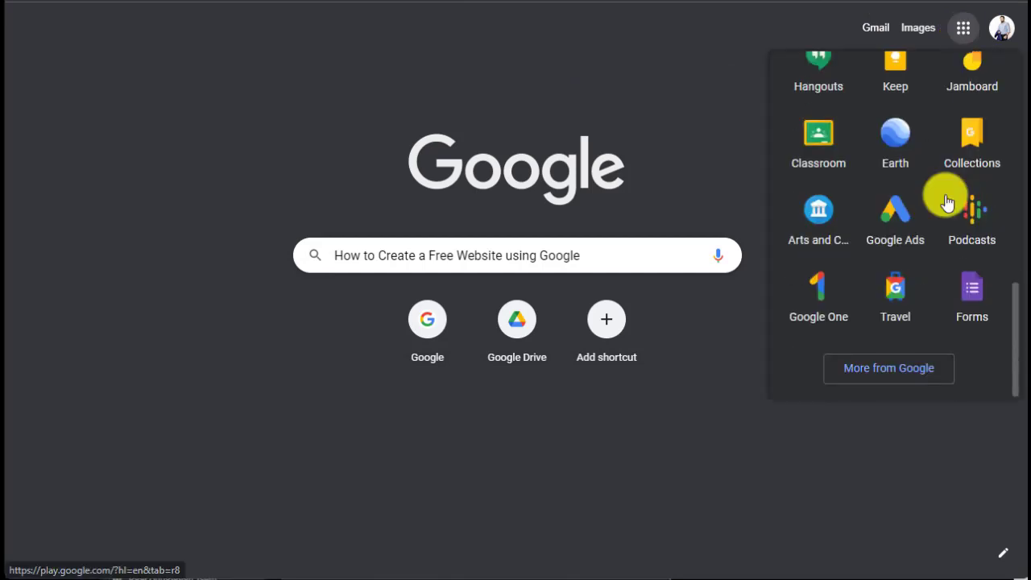
scroll(947, 203, up, 3)
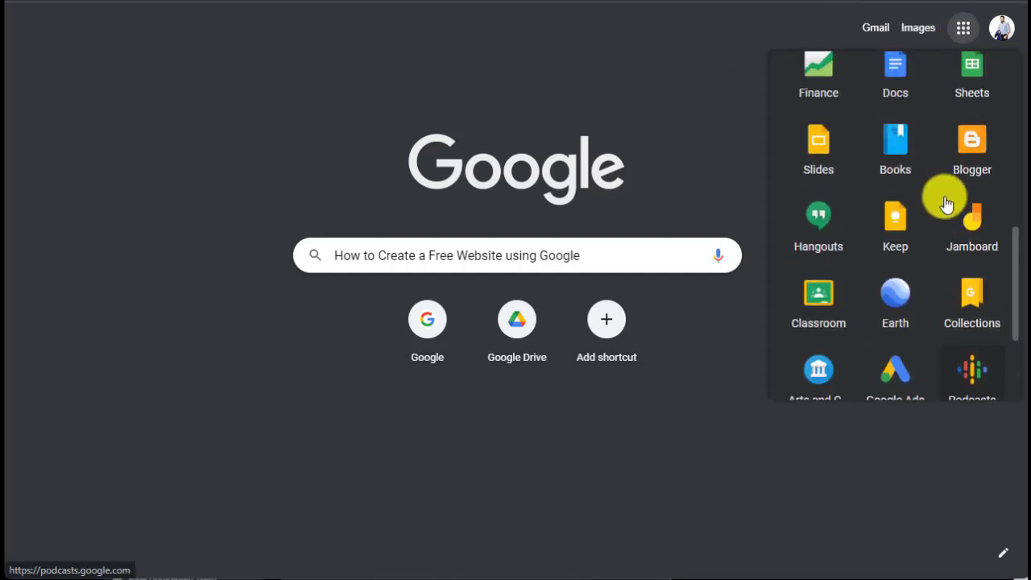
scroll(945, 203, down, 1)
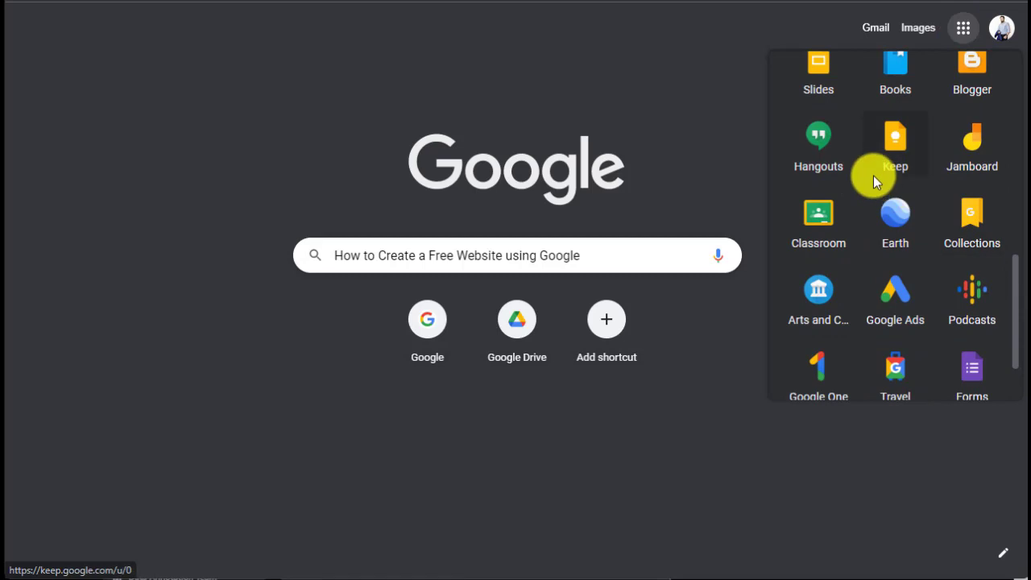
scroll(875, 179, down, 1)
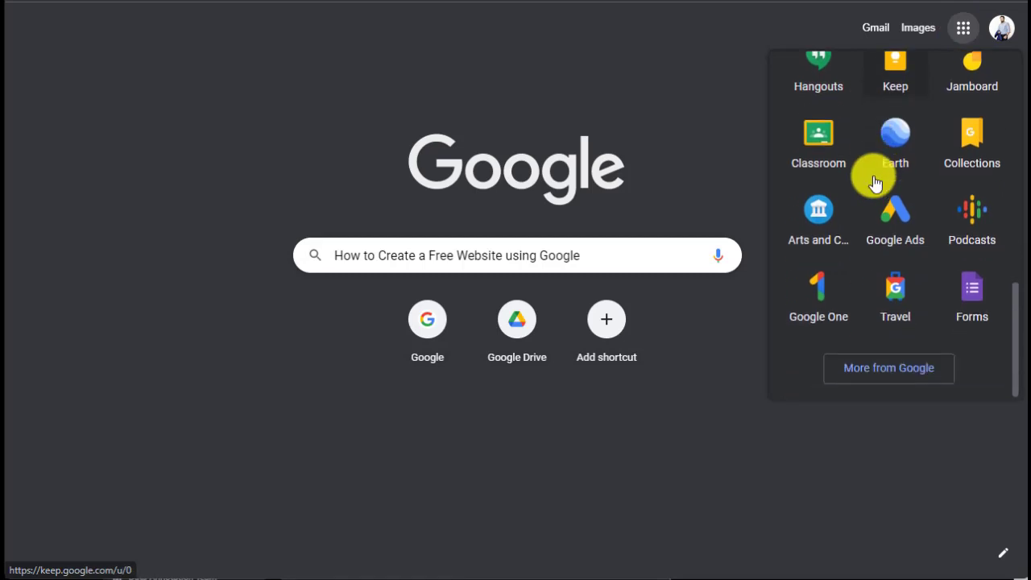
click(908, 377)
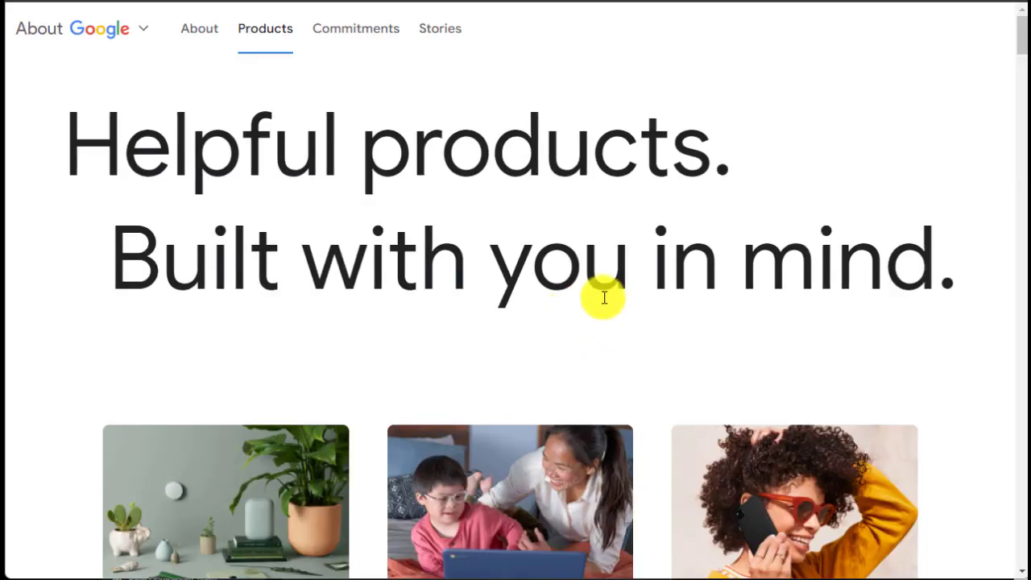
Step: Open the complete product list and scroll down to the Sites entry
scroll(604, 297, down, 8)
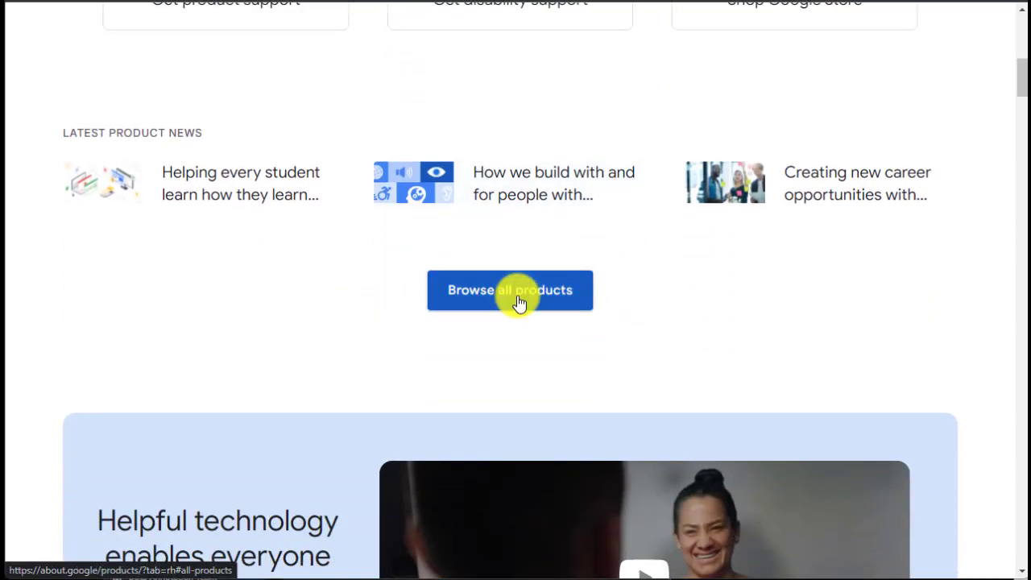
click(518, 305)
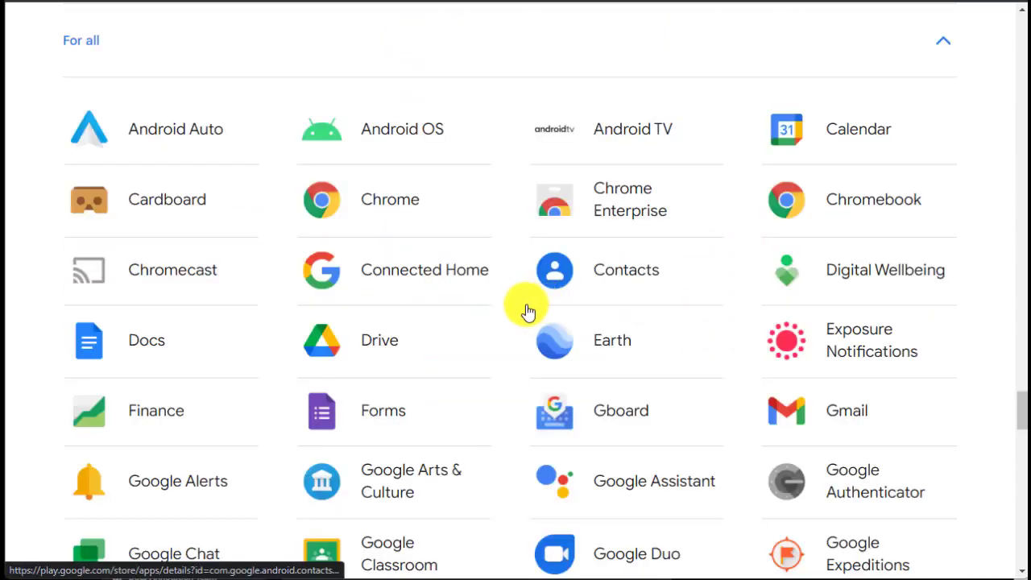
scroll(524, 303, down, 1)
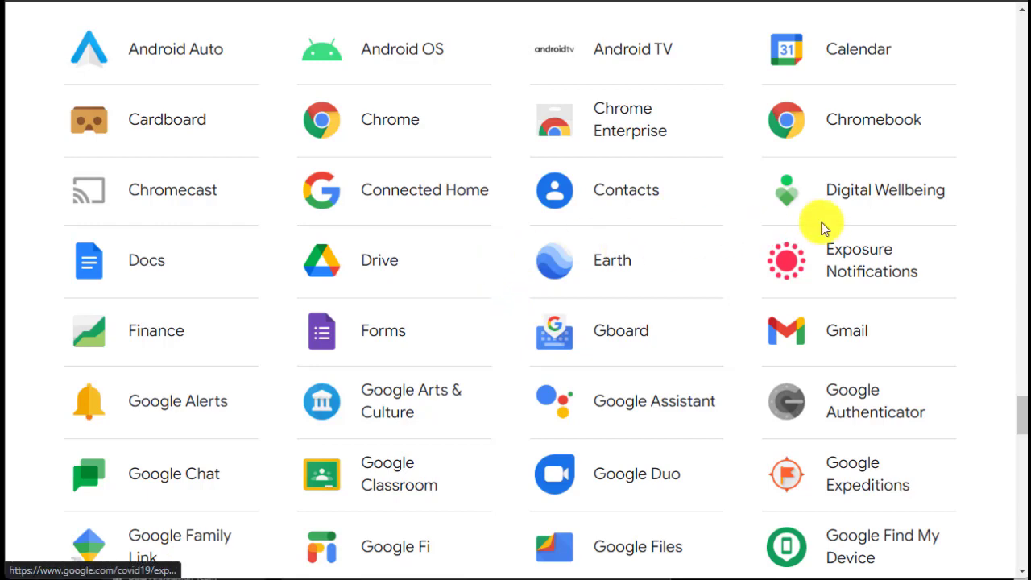
click(964, 247)
scroll(946, 255, down, 2)
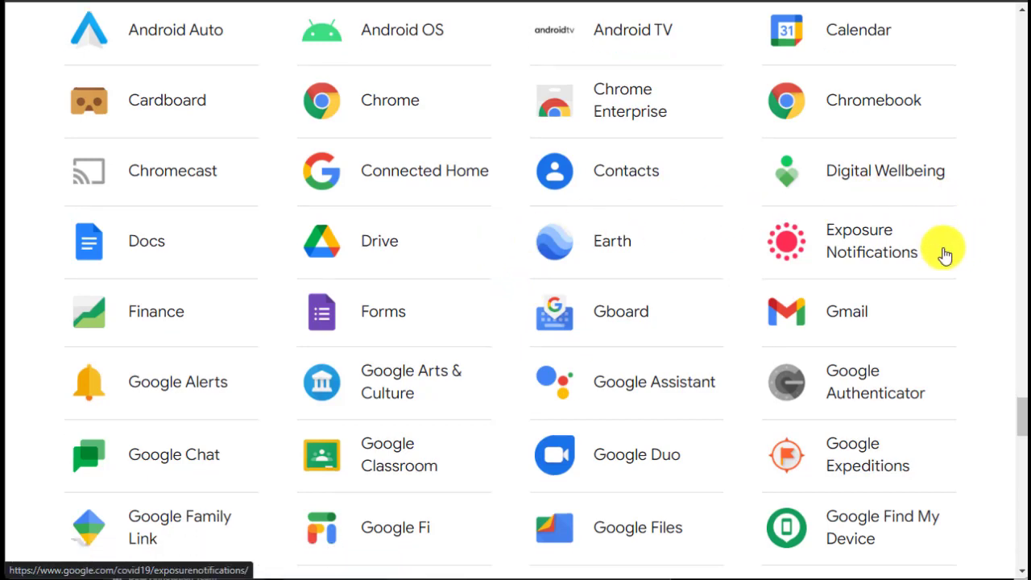
scroll(945, 254, down, 3)
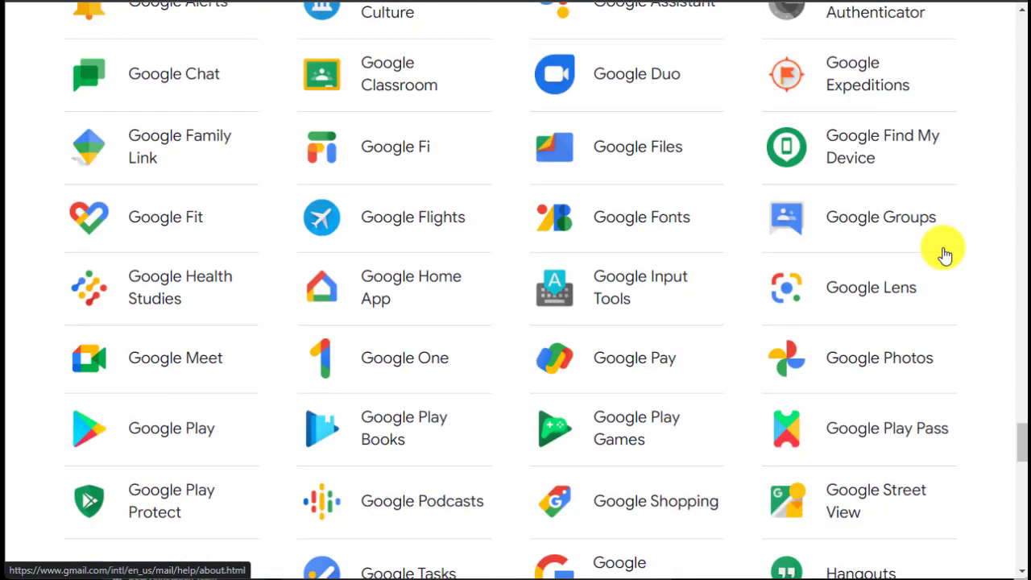
scroll(945, 254, down, 1)
scroll(945, 254, down, 2)
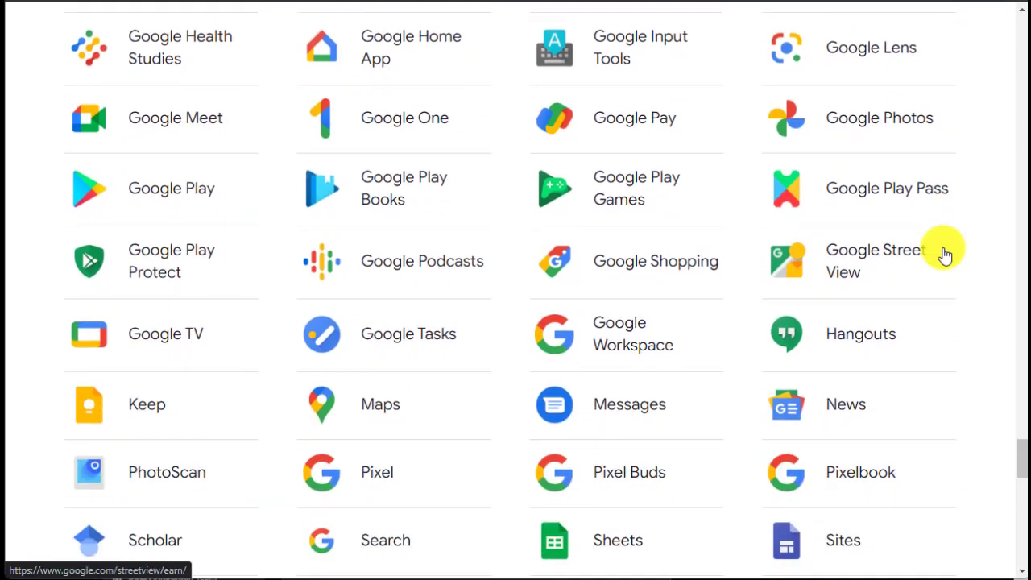
scroll(945, 255, down, 1)
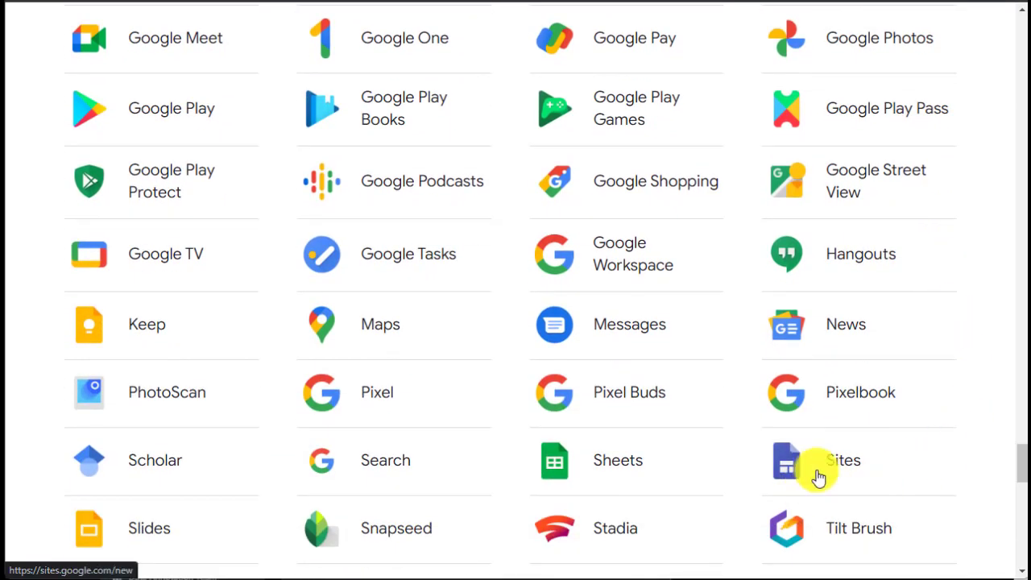
Step: Open Google Sites and create a new site from the gallery's Portfolio template
click(843, 467)
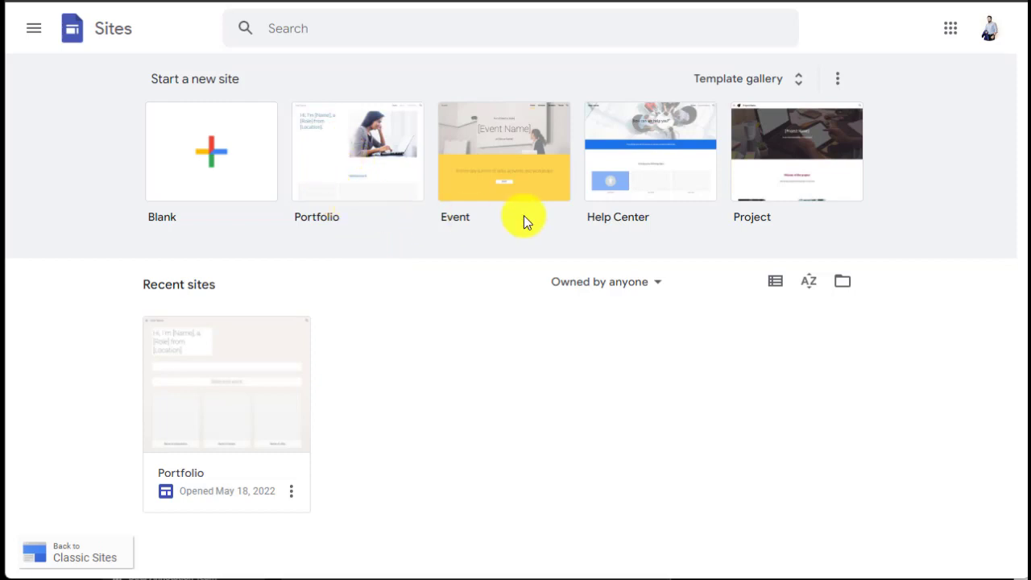
click(799, 86)
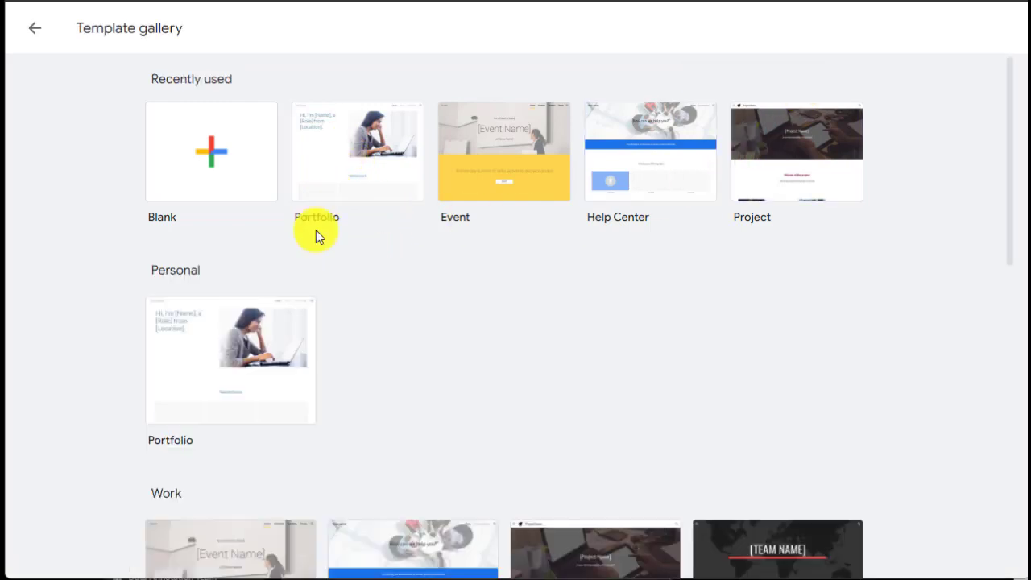
click(344, 187)
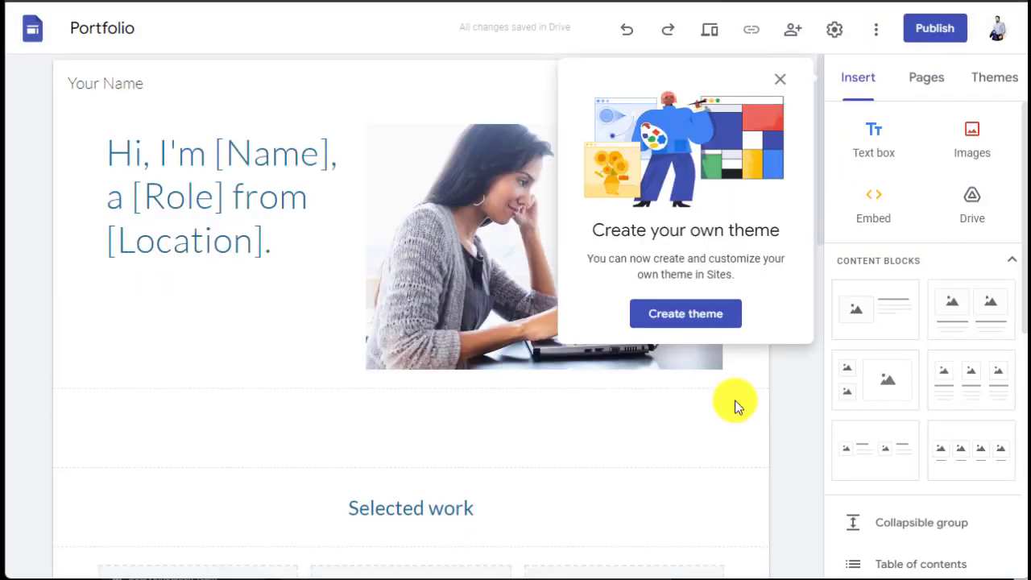
Step: Dismiss the Create your own theme prompt and close the More menu without choosing anything
key(Escape)
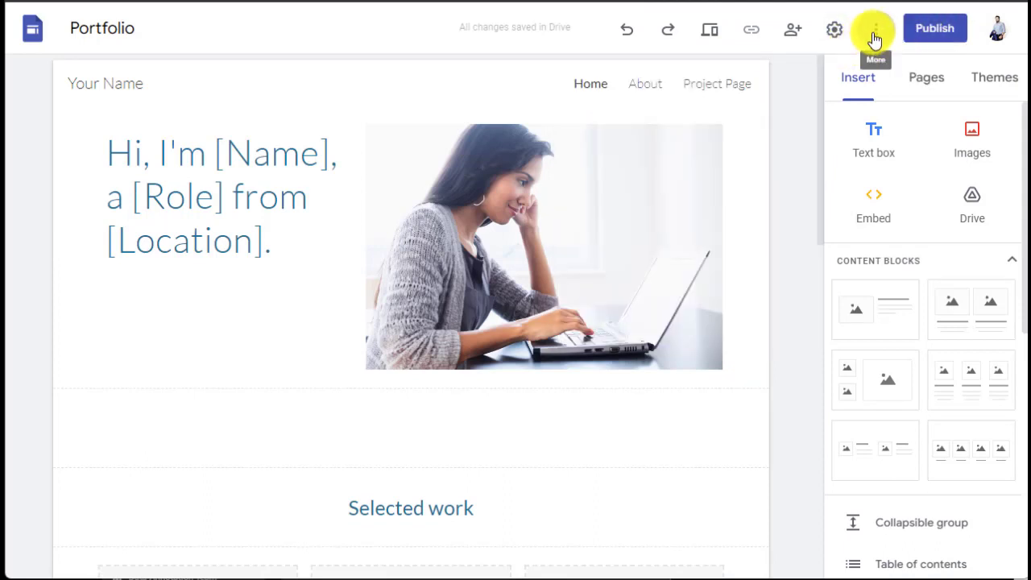
click(875, 36)
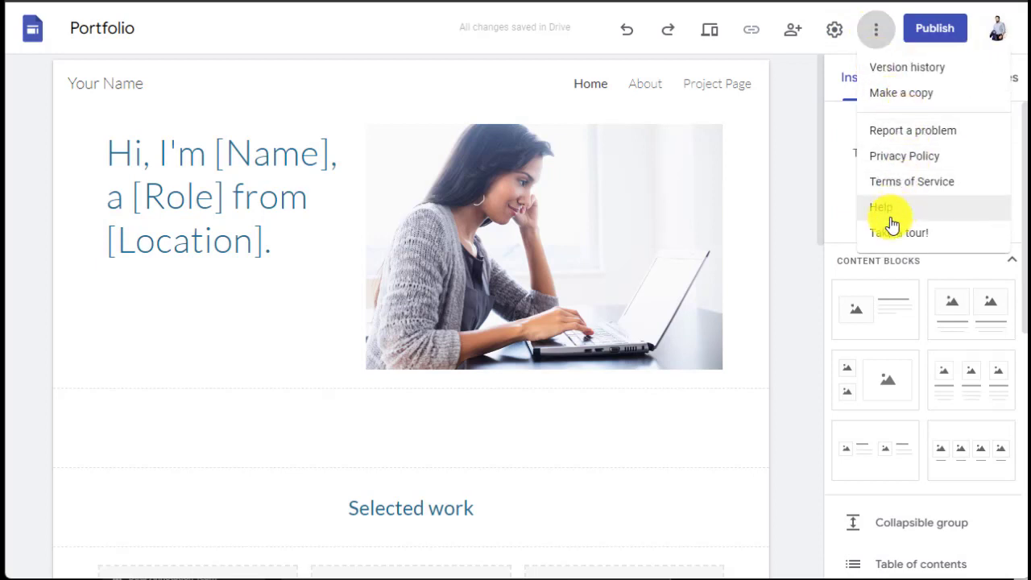
click(781, 122)
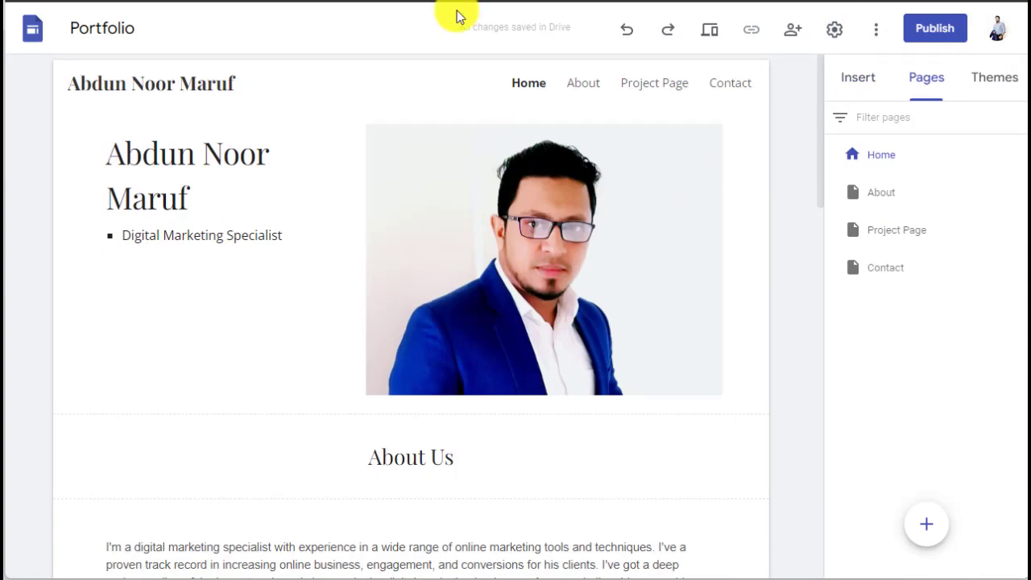
Step: Set the navigation mode to Side in Settings and preview the slide-out page menu
click(833, 32)
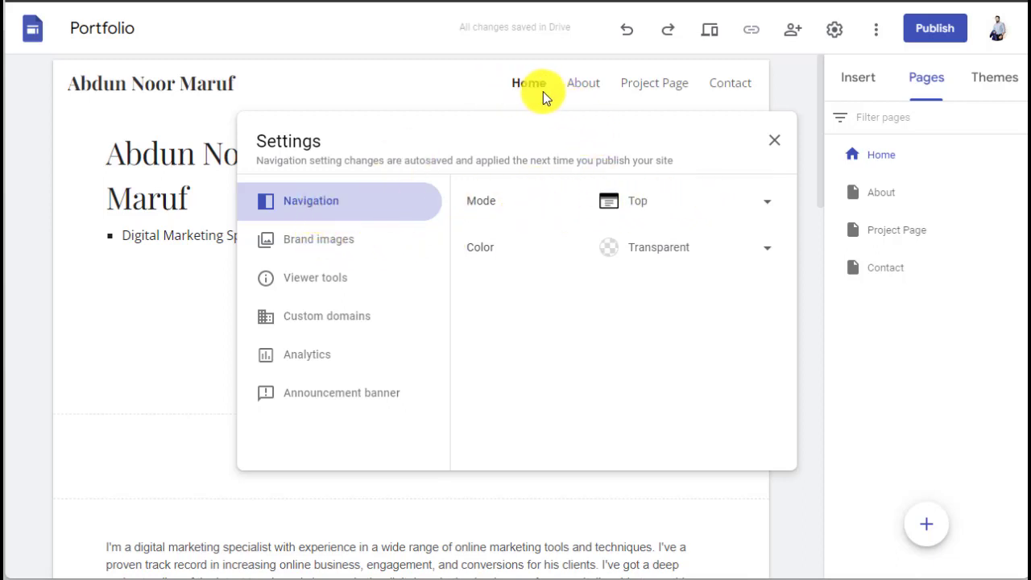
click(766, 203)
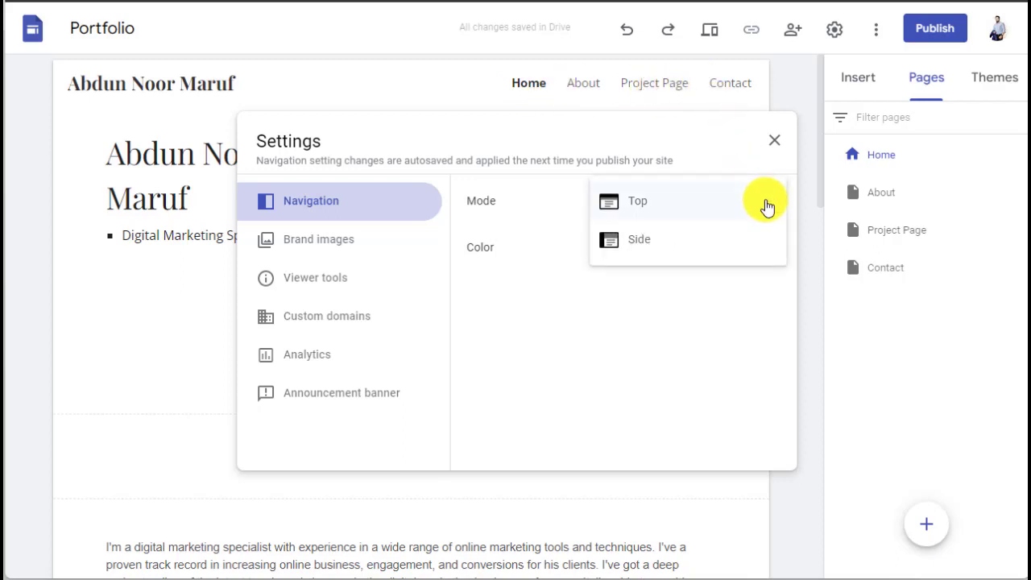
click(676, 240)
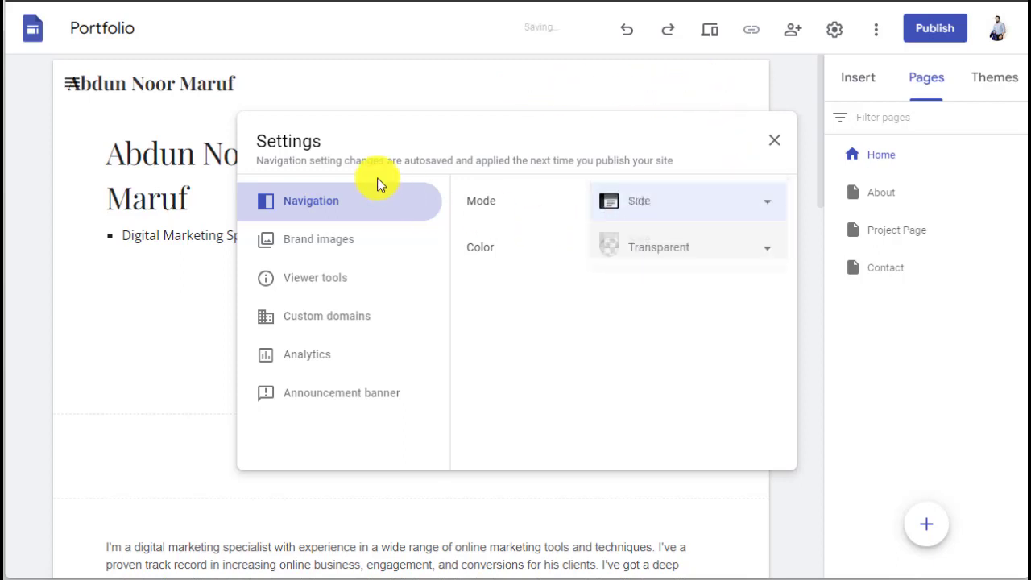
click(70, 86)
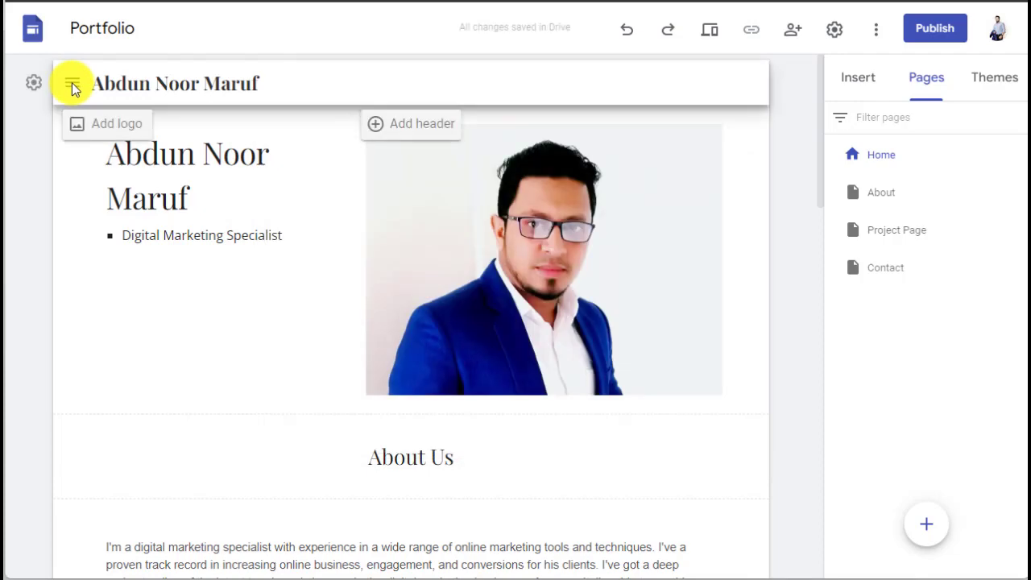
click(73, 89)
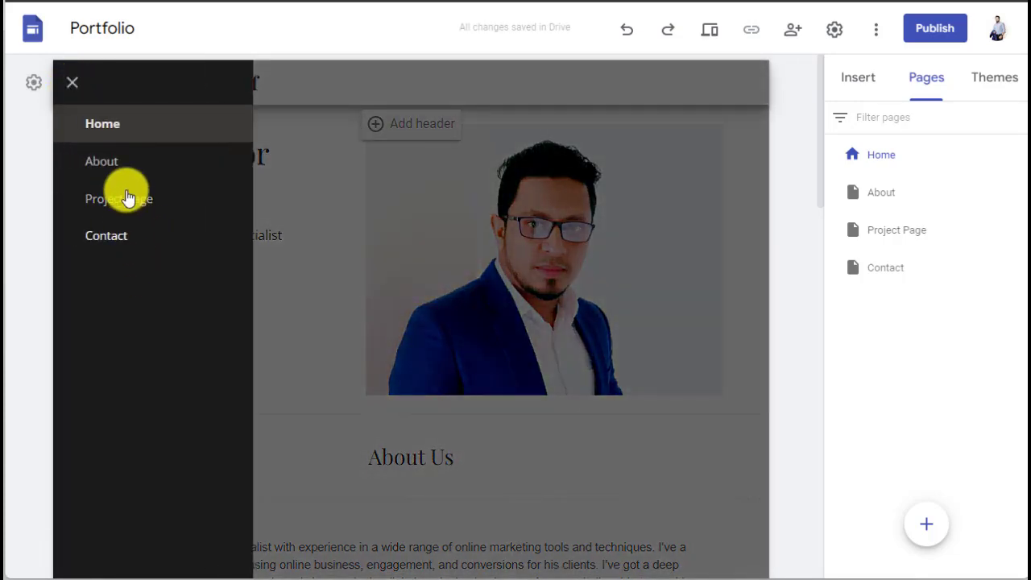
click(722, 146)
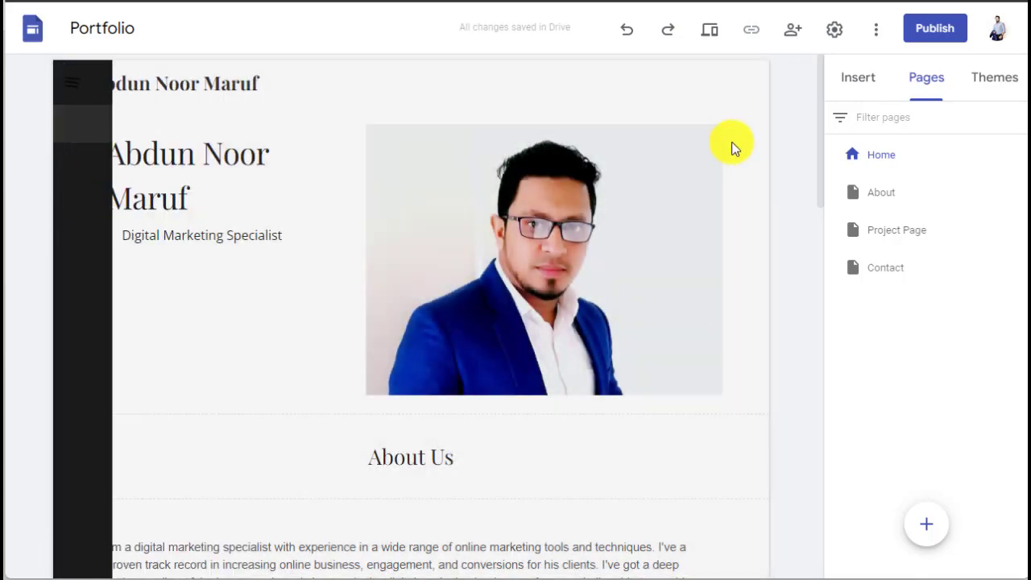
click(835, 32)
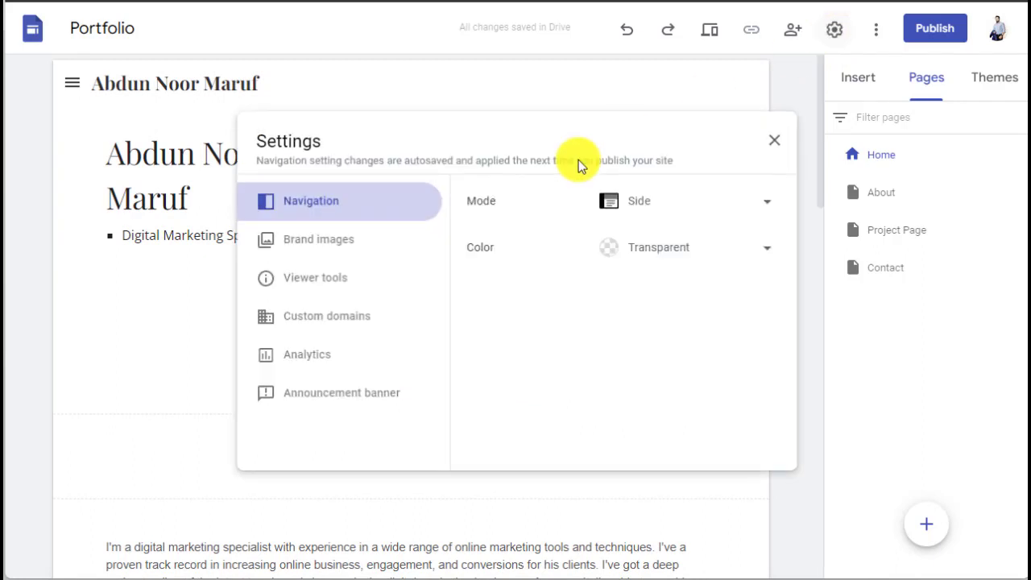
Step: Upload the blue-jacket portrait as the site logo under Brand images
click(294, 246)
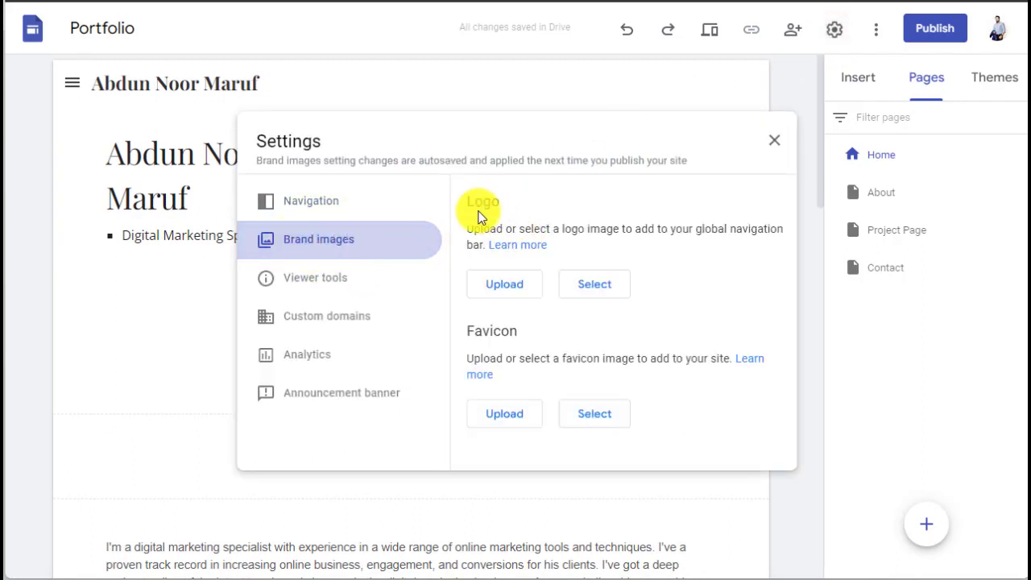
click(494, 292)
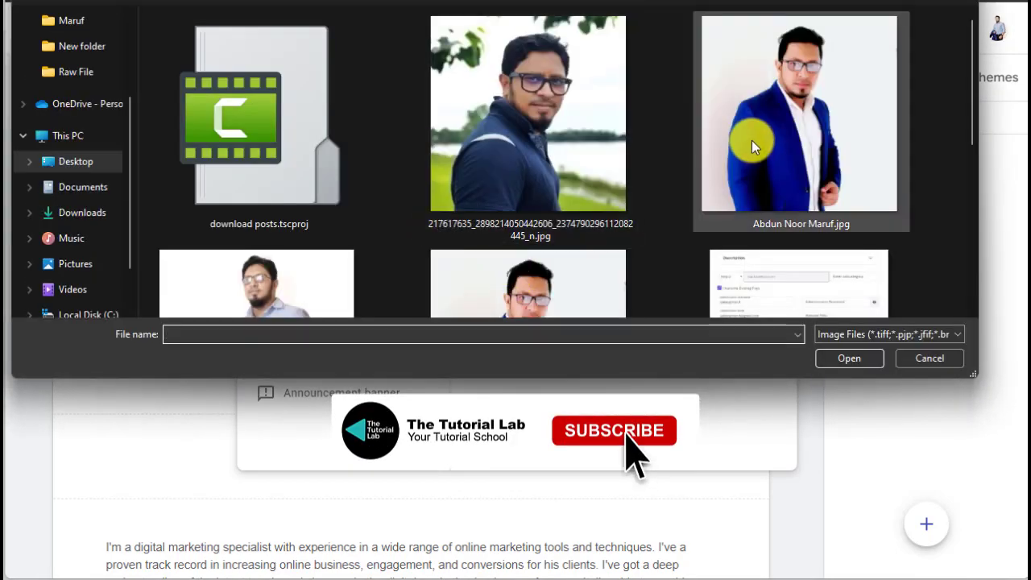
click(751, 145)
click(848, 354)
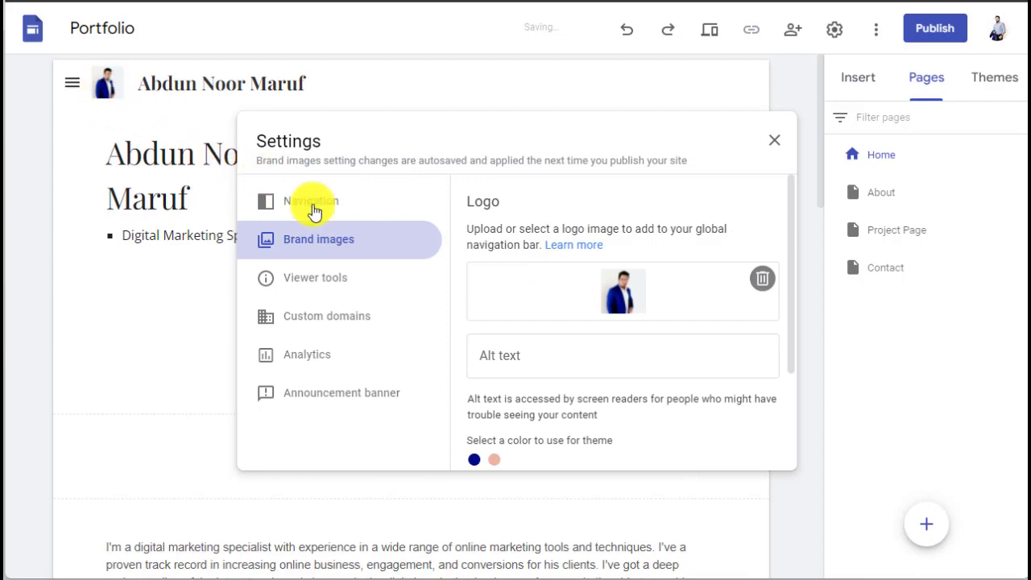
Step: Upload the blue-suit portrait photo as the site favicon
scroll(532, 222, down, 3)
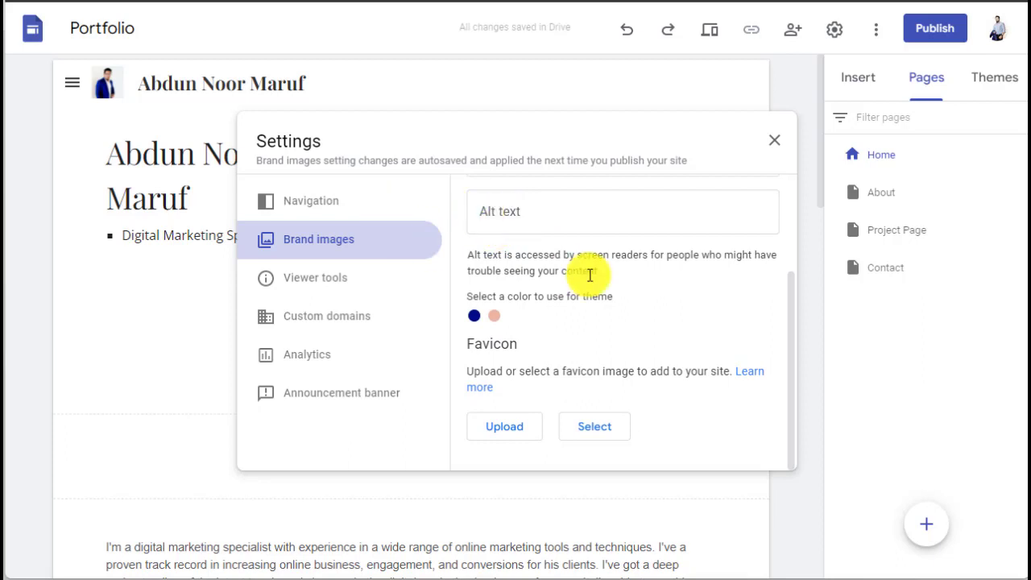
click(509, 429)
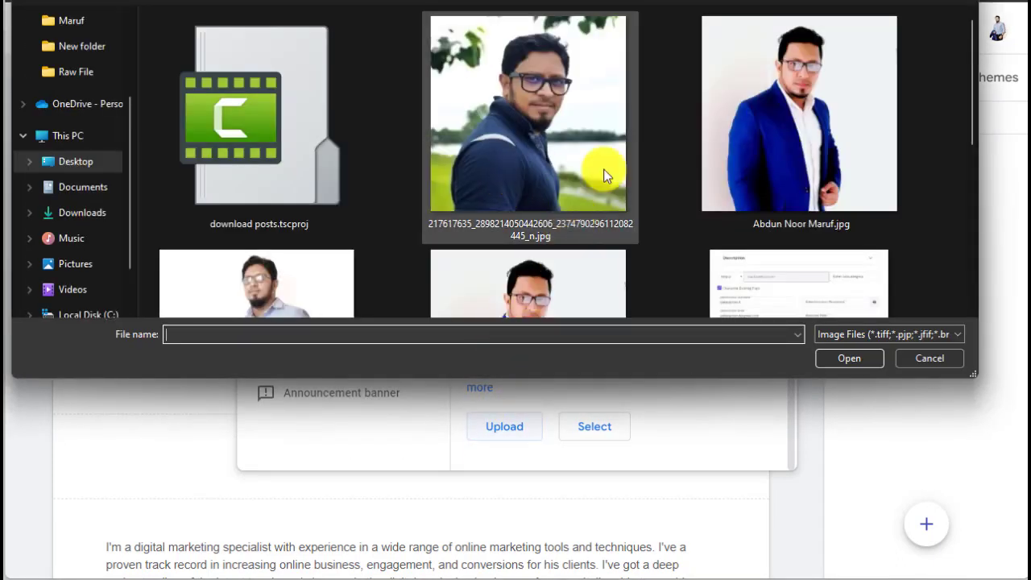
click(749, 177)
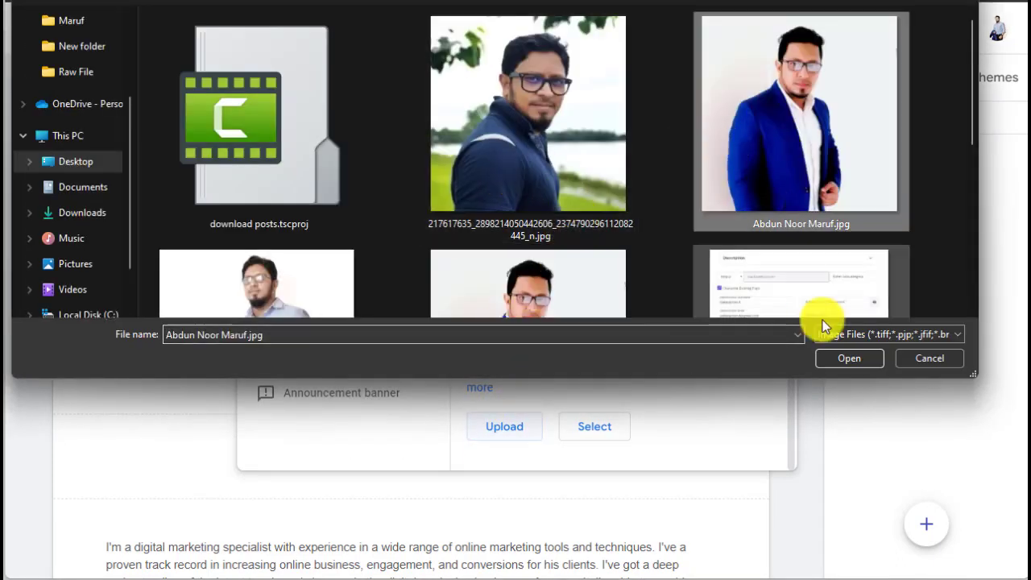
click(838, 358)
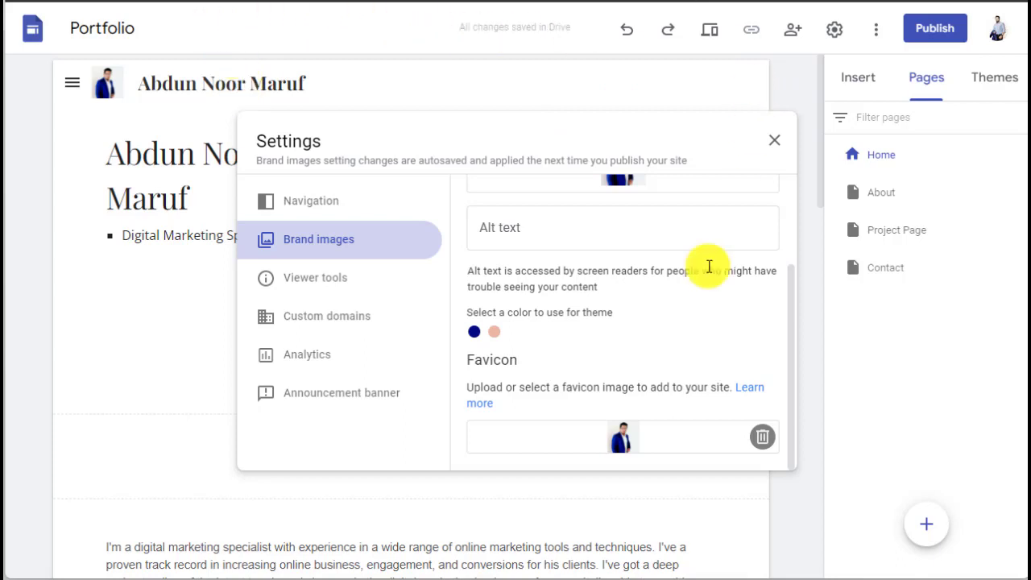
scroll(666, 305, up, 1)
scroll(666, 305, down, 1)
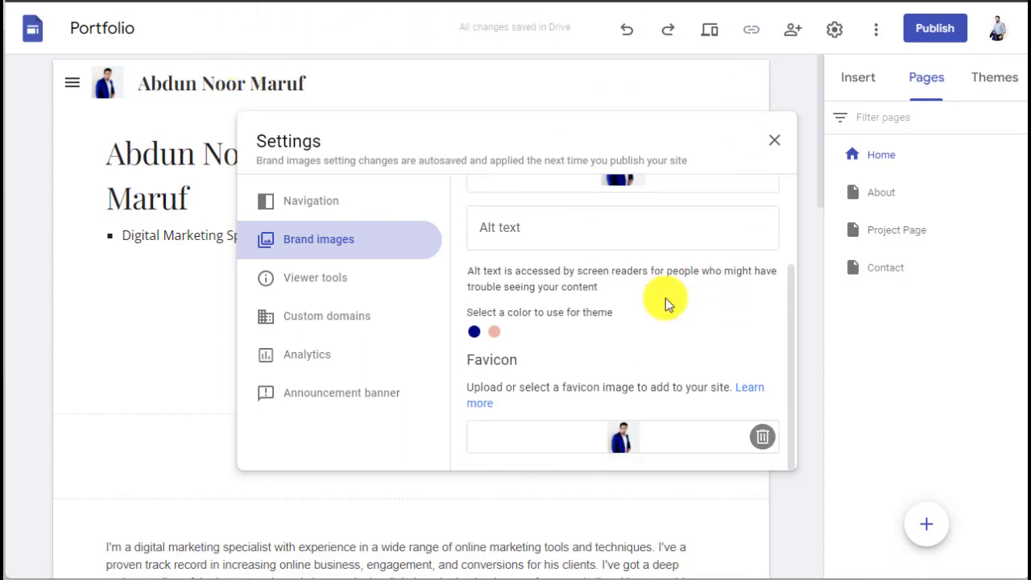
Step: Review the Viewer tools, Custom domains, Analytics and Announcement banner settings, then close Settings
click(334, 282)
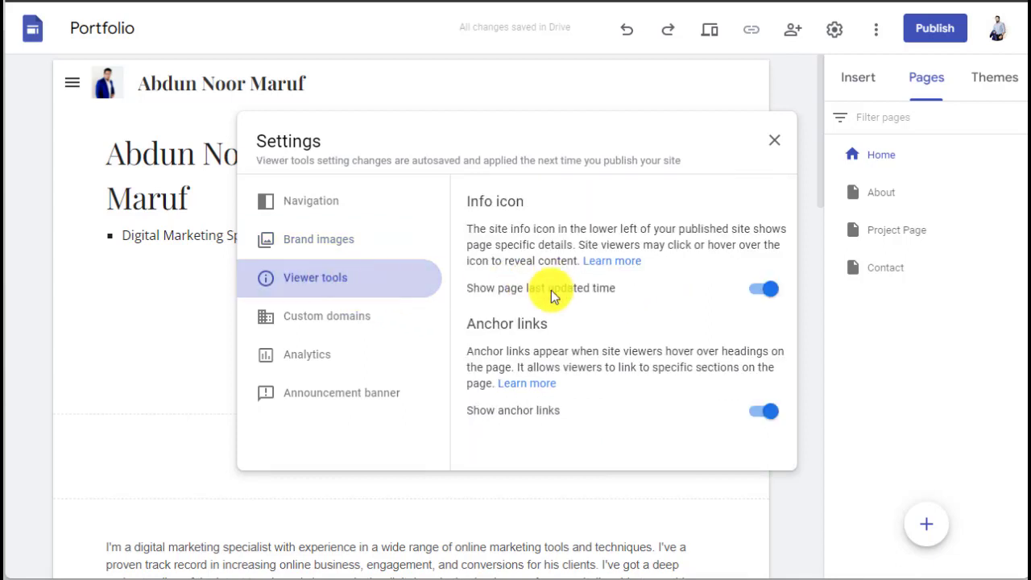
click(316, 326)
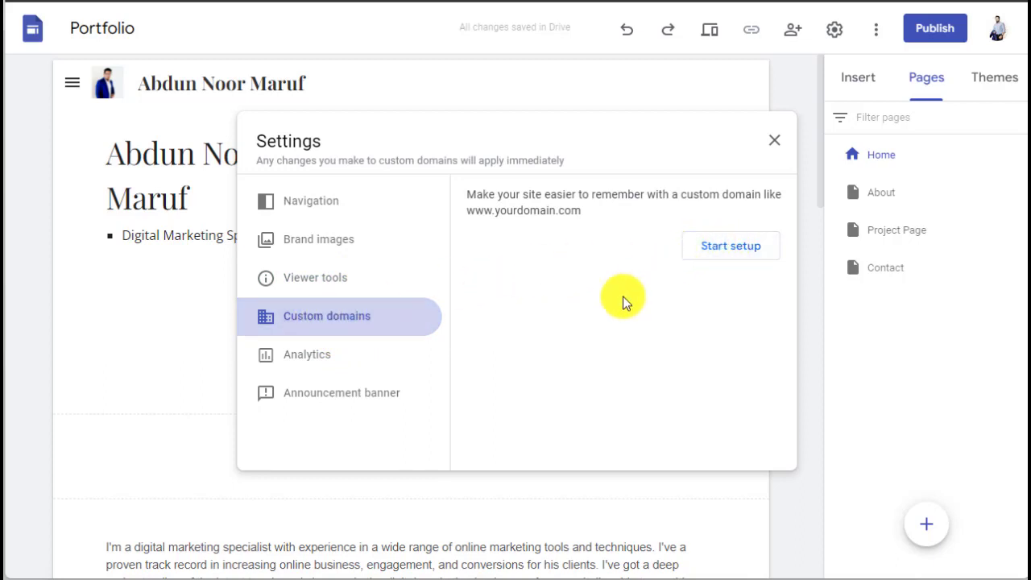
click(322, 357)
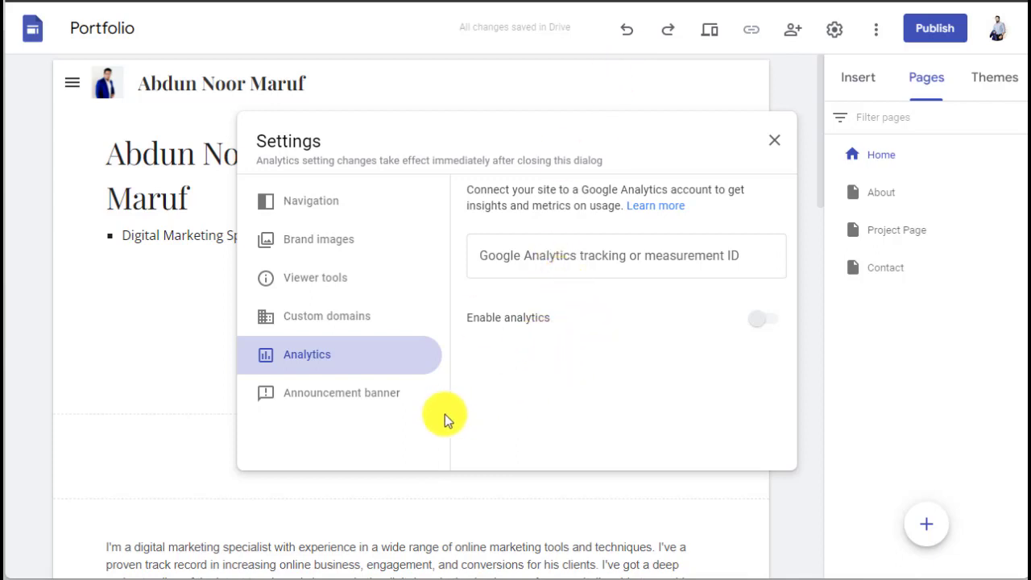
click(336, 396)
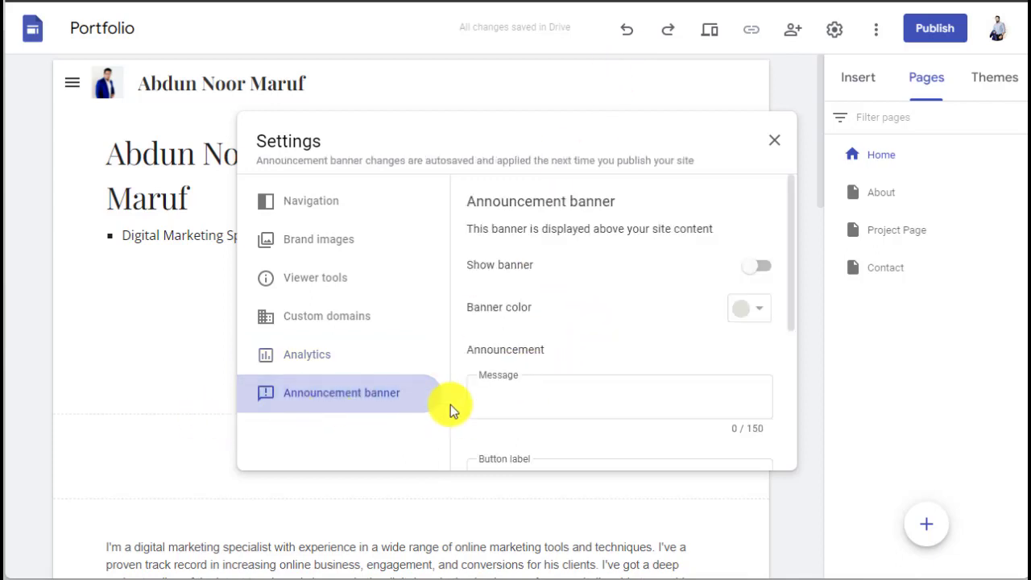
scroll(526, 362, down, 4)
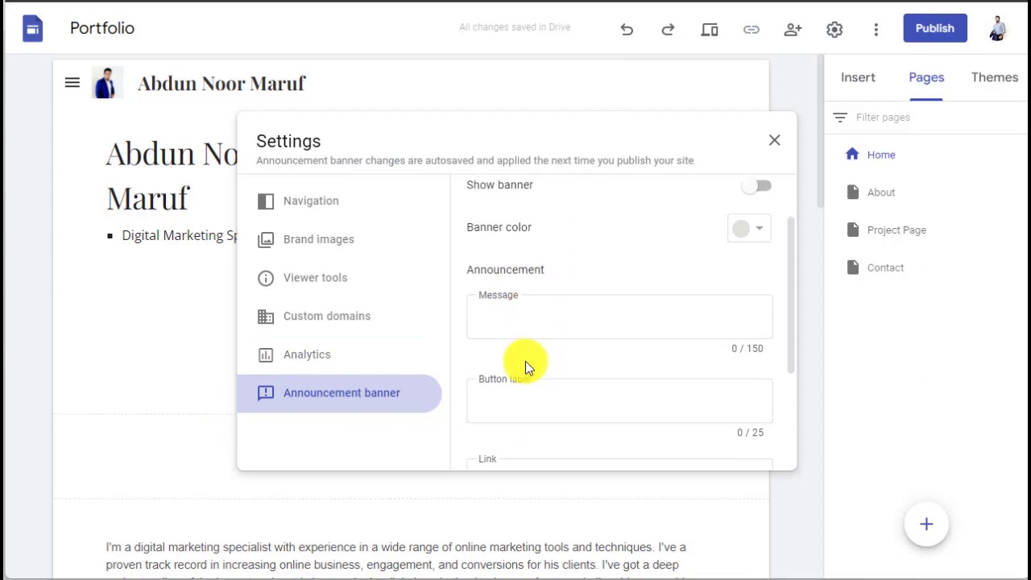
scroll(526, 362, up, 4)
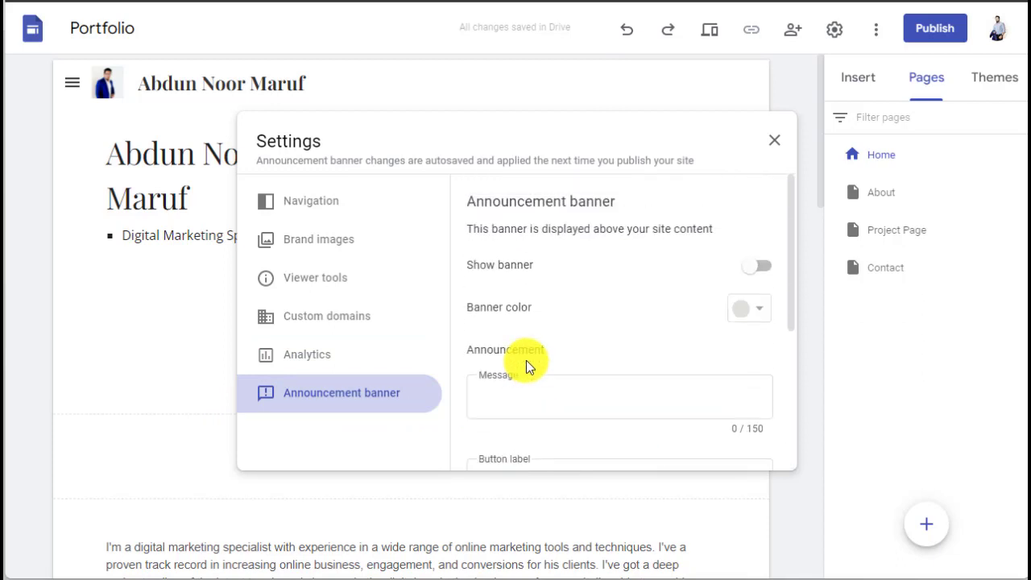
click(774, 143)
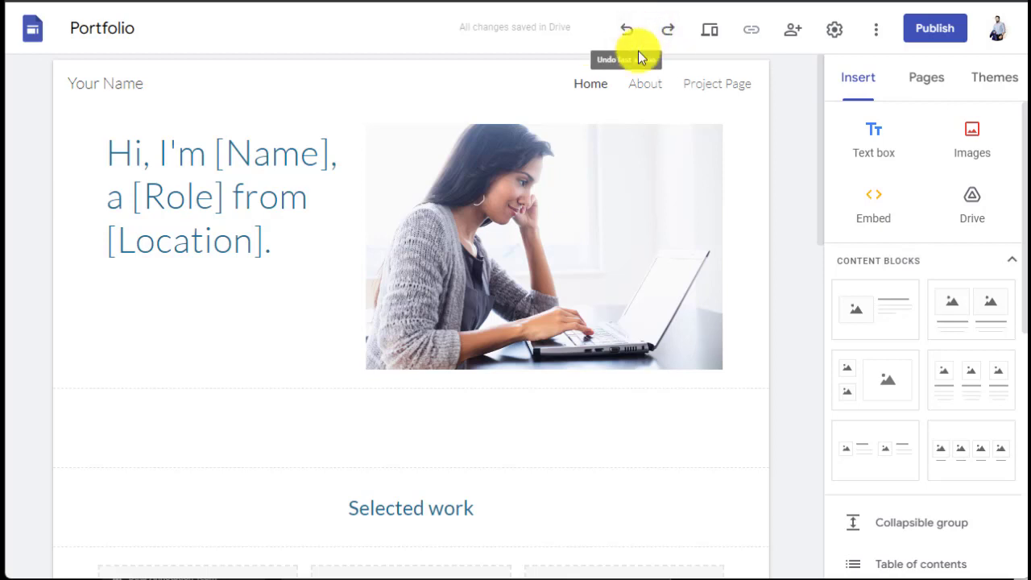
Step: View the Pages and Themes tabs, then select the 'Your Name' site-name placeholder
scroll(207, 113, down, 2)
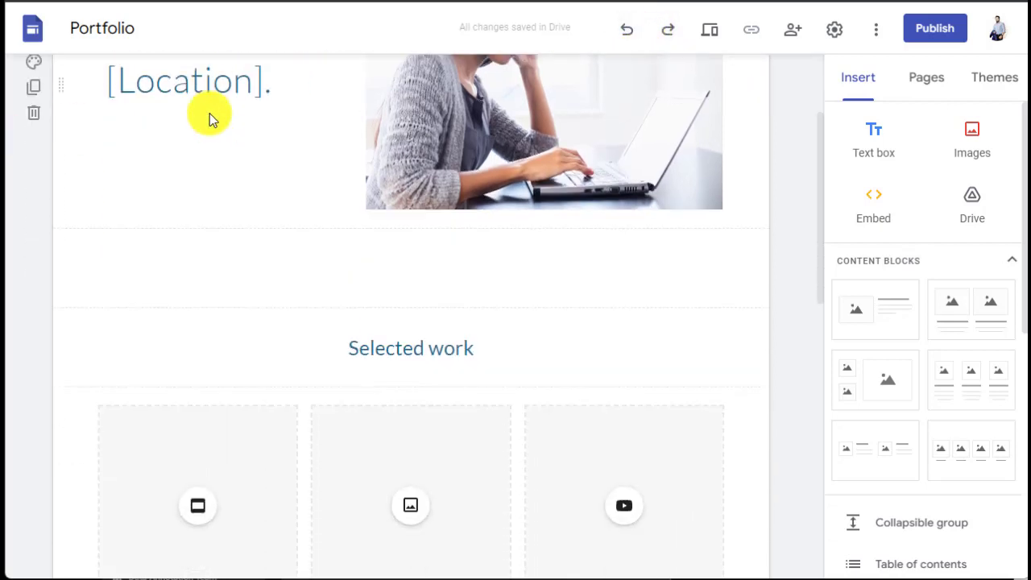
scroll(207, 112, up, 2)
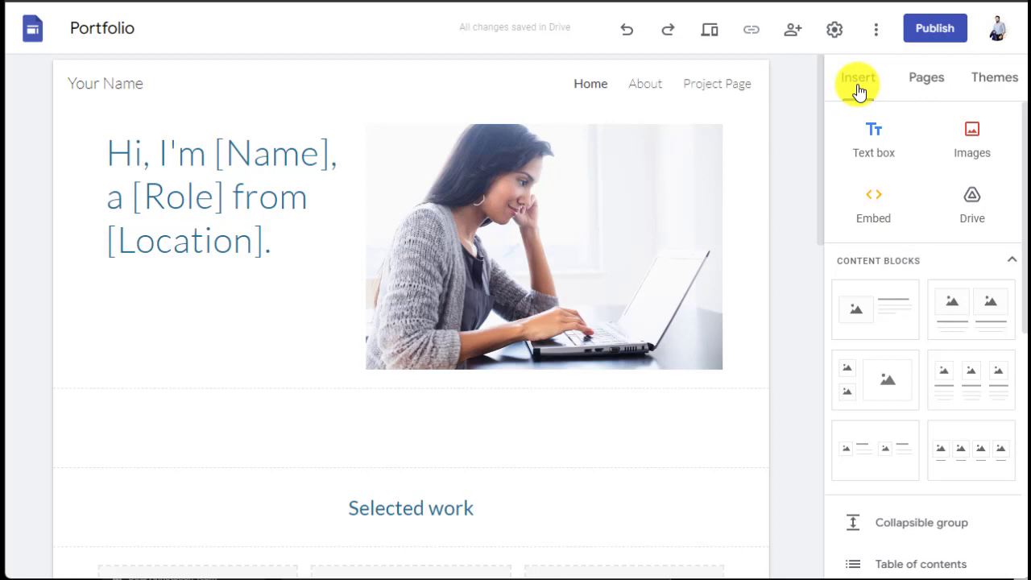
scroll(907, 227, down, 6)
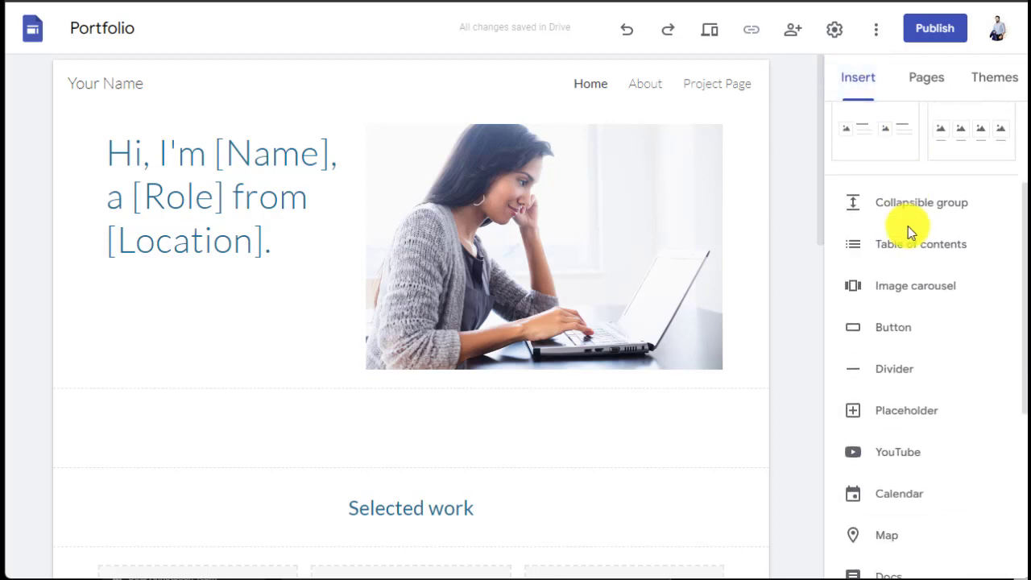
scroll(910, 232, down, 1)
scroll(910, 231, up, 7)
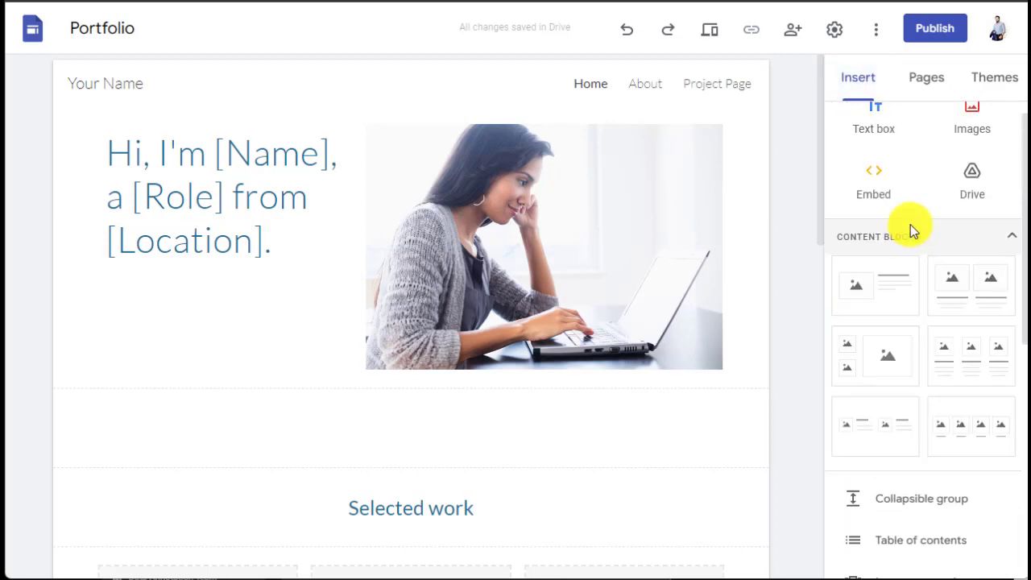
click(924, 80)
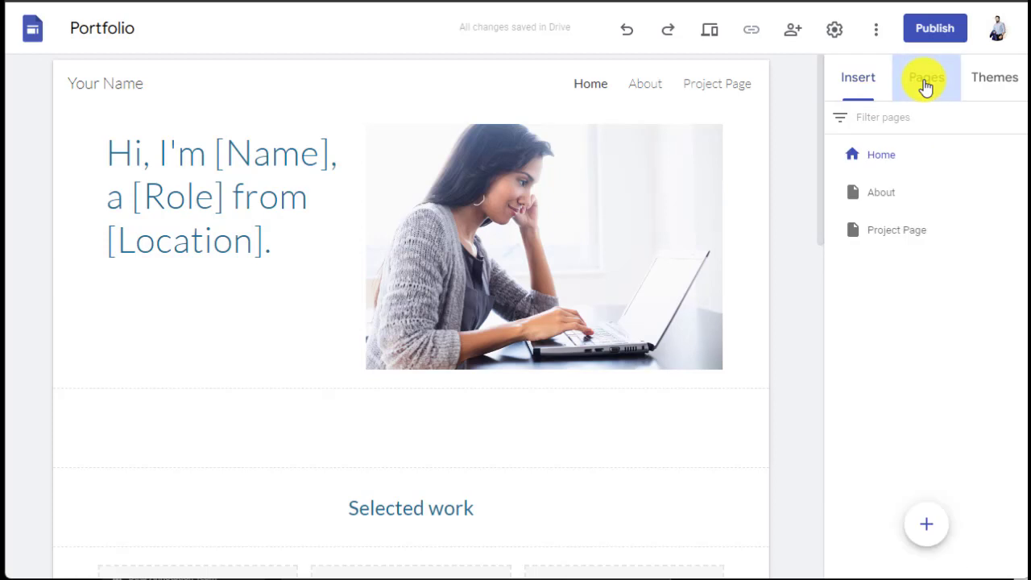
click(996, 80)
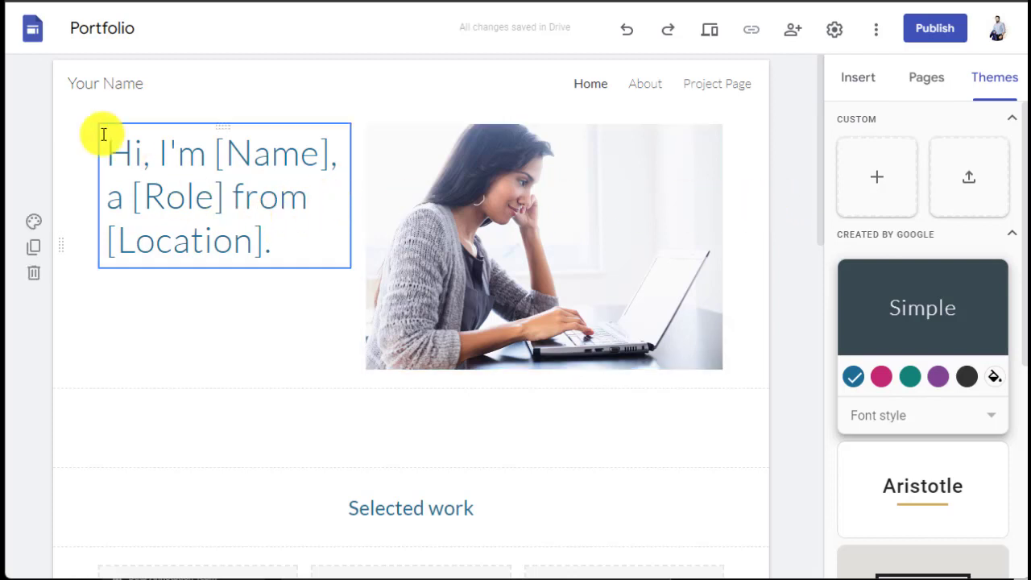
click(150, 85)
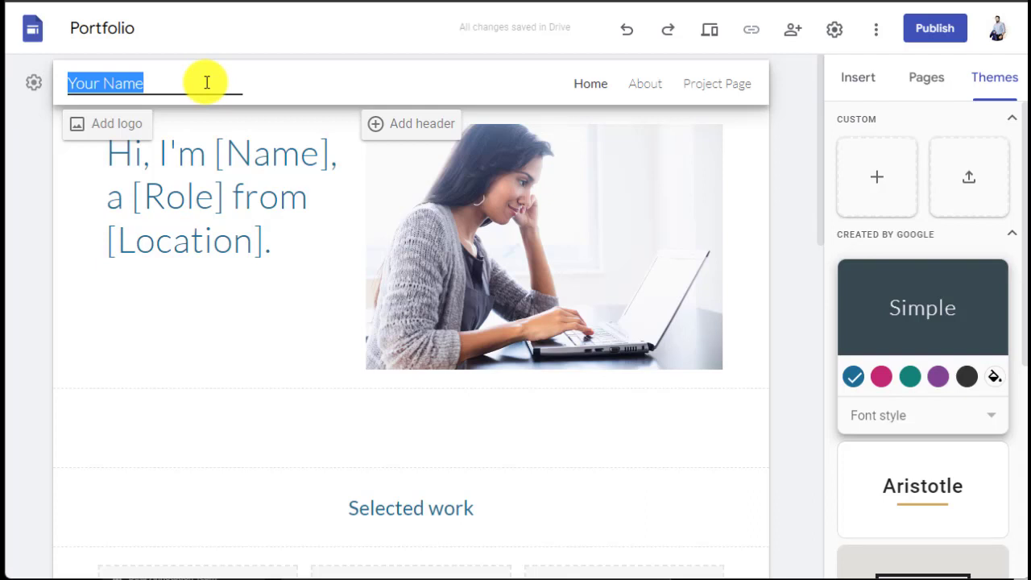
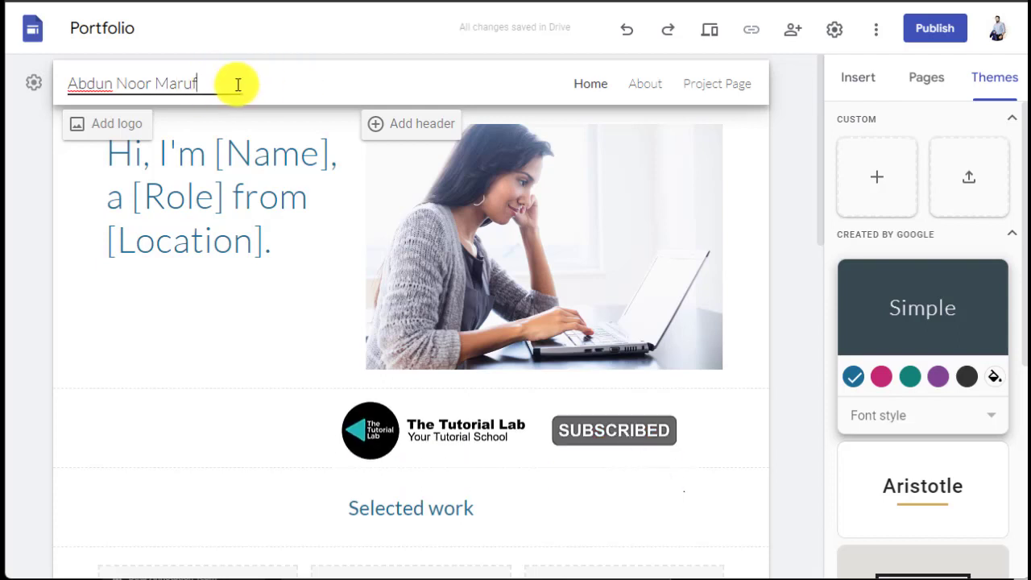
Step: Replace the site name and the placeholder hero heading with the owner's name
drag(232, 83, 69, 83)
key(ctrl+c)
click(153, 172)
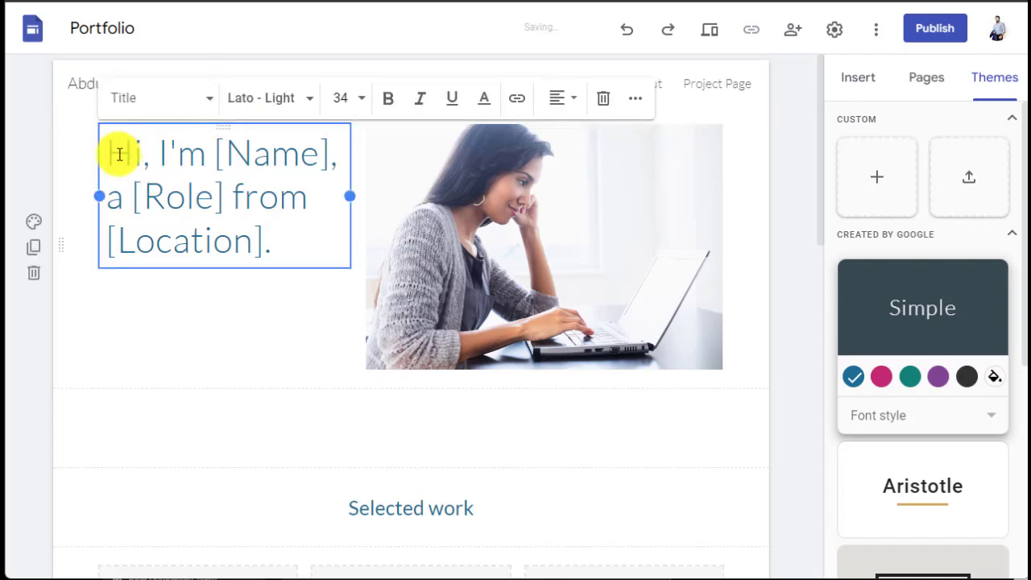
drag(115, 152, 270, 228)
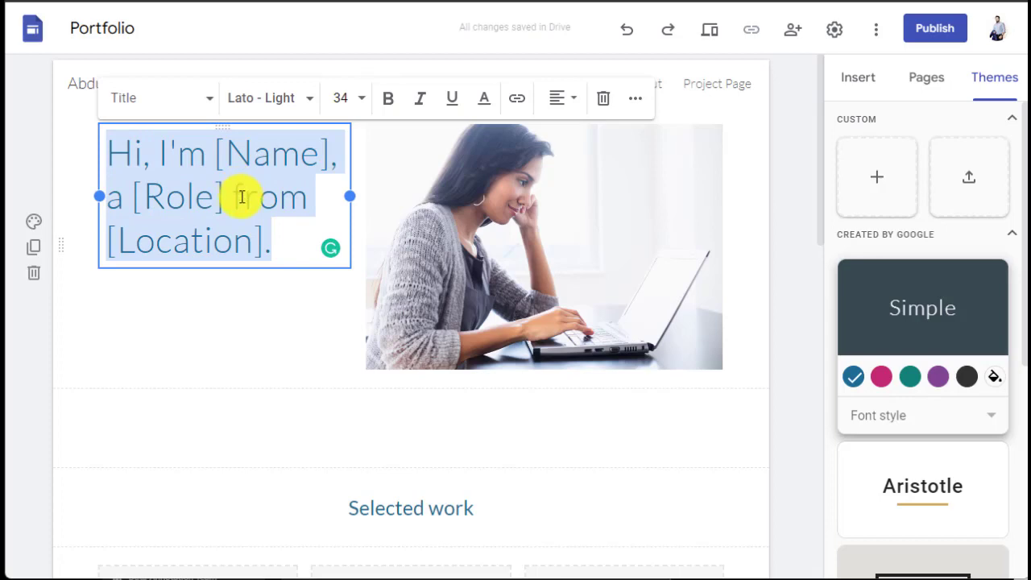
key(ctrl+v)
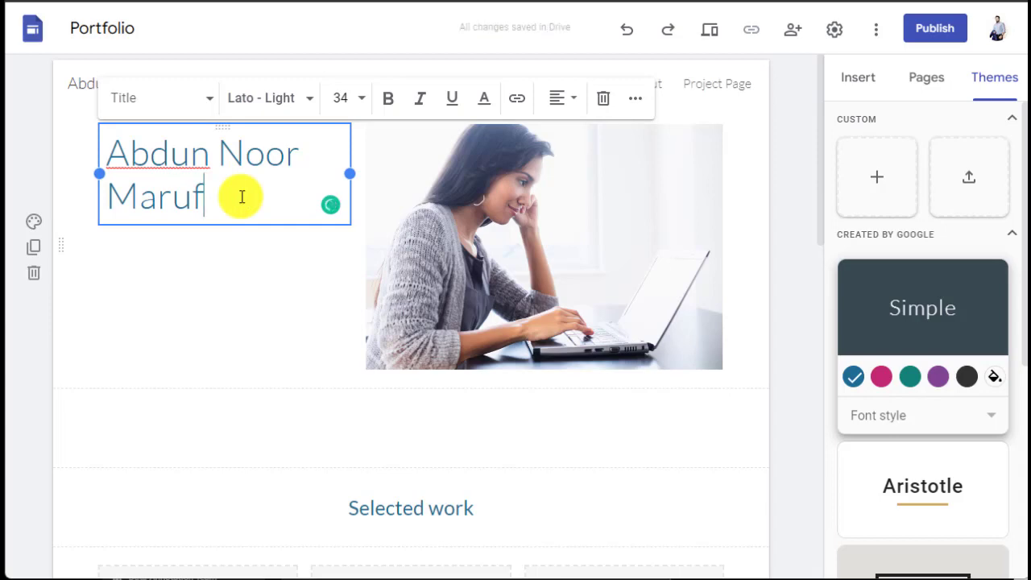
Step: Add a '- Digital Marketing Specialist' line beneath the name heading
key(Return)
text(- )
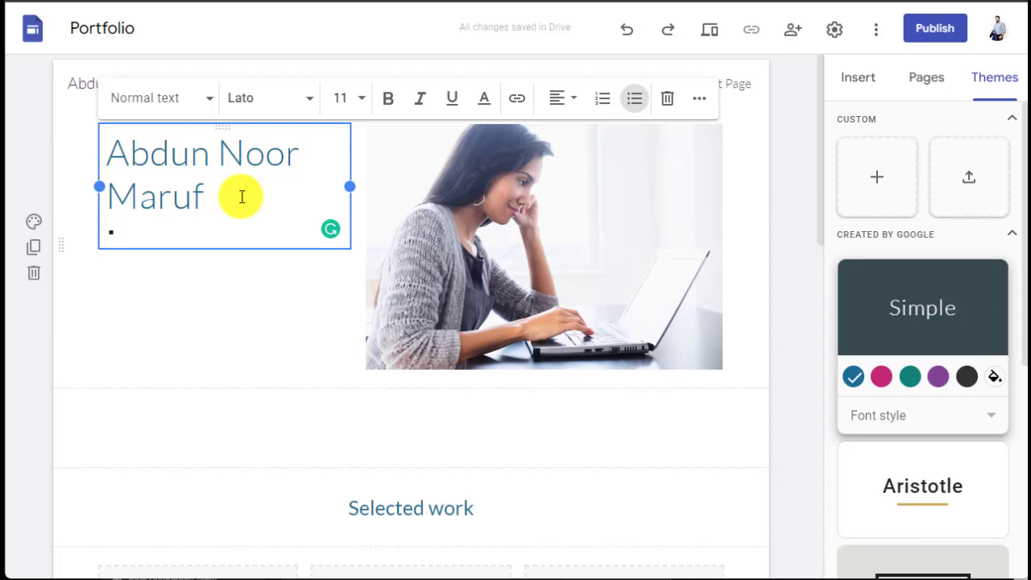
text(Digita)
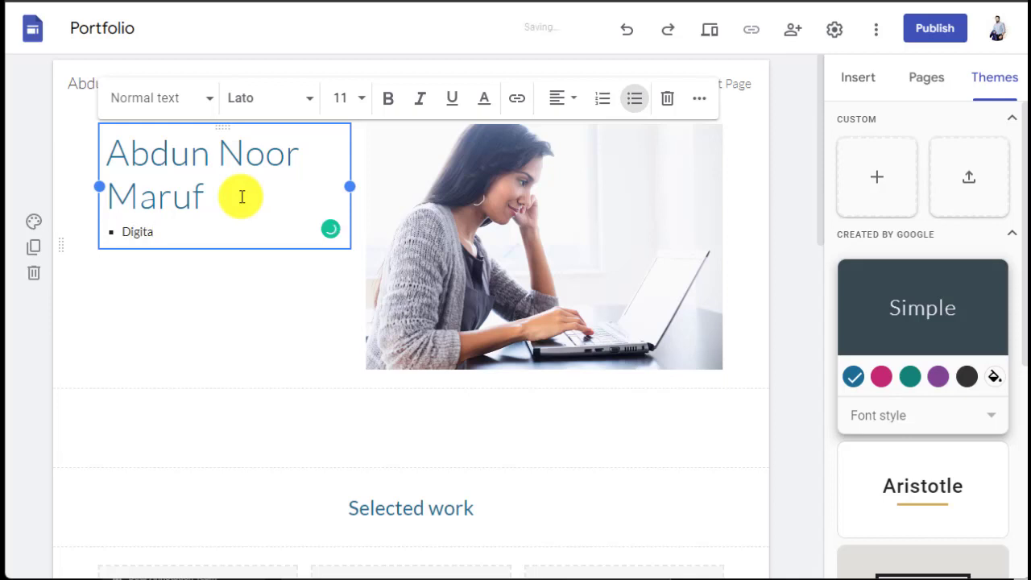
text(l Marketing)
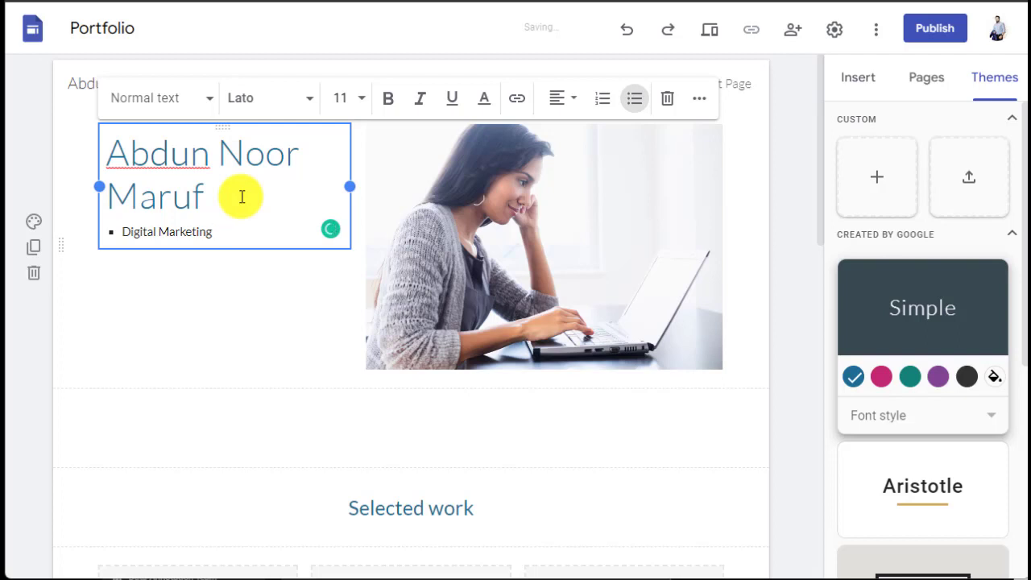
text( Specialisr)
key(BackSpace)
text(t)
click(164, 296)
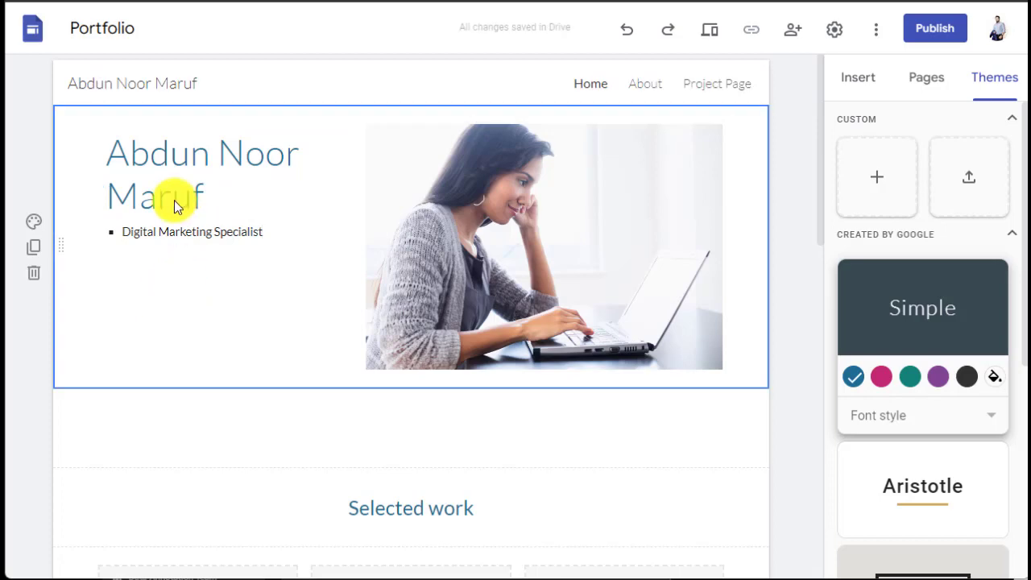
click(172, 196)
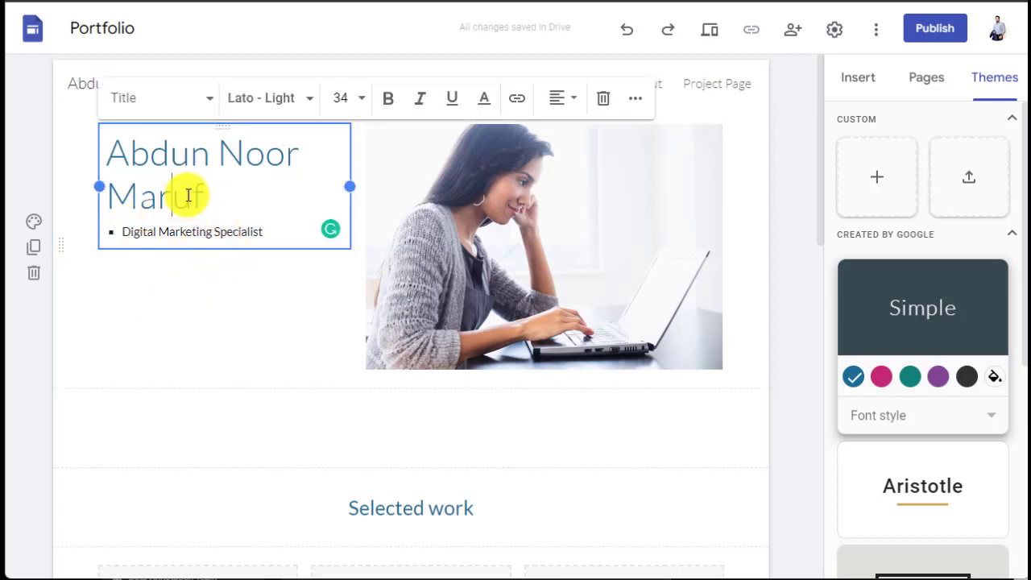
click(190, 253)
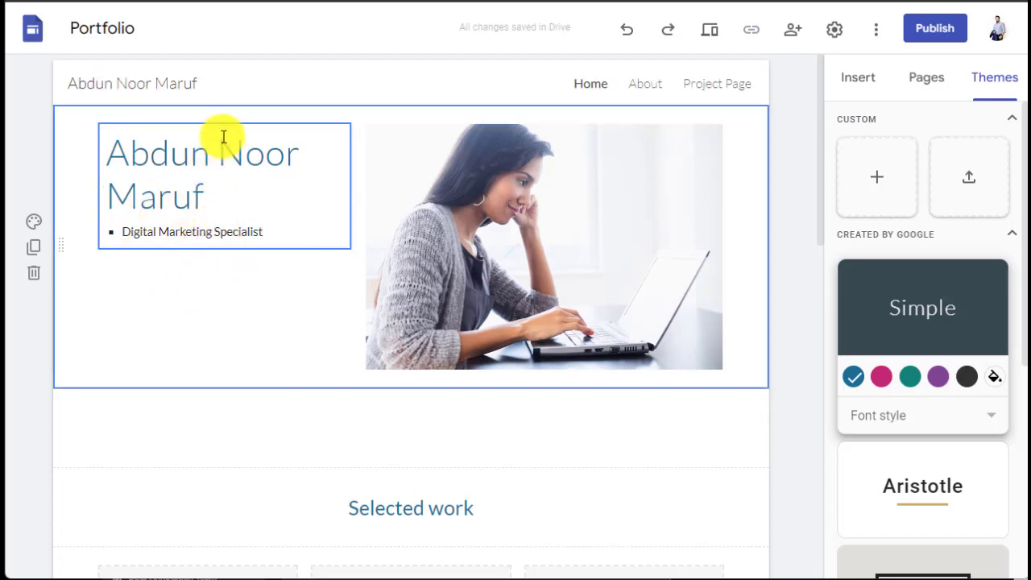
drag(221, 128, 207, 185)
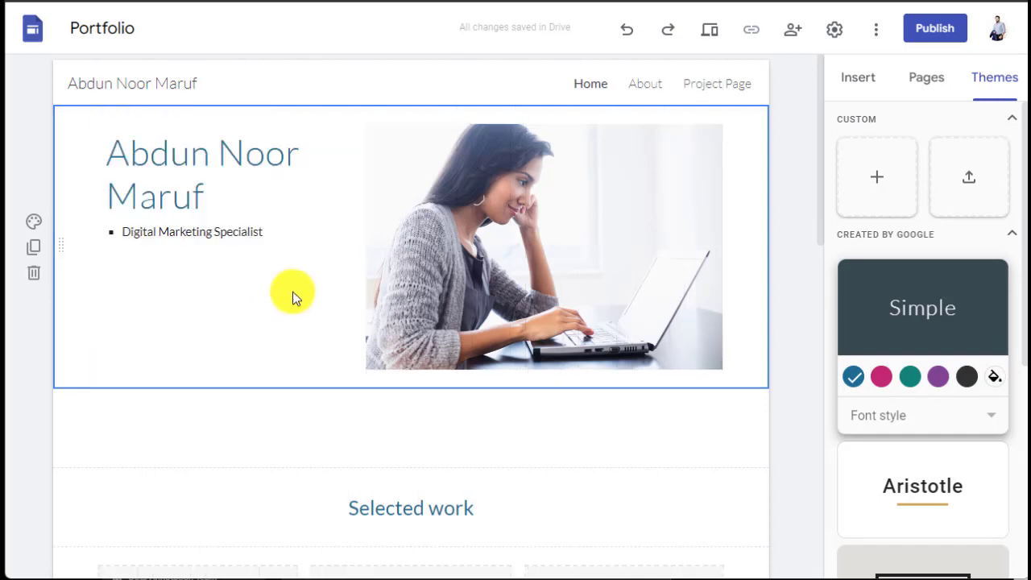
Step: Replace the laptop photo with the blue-blazer portrait from the Desktop's work up jobs folder
click(523, 246)
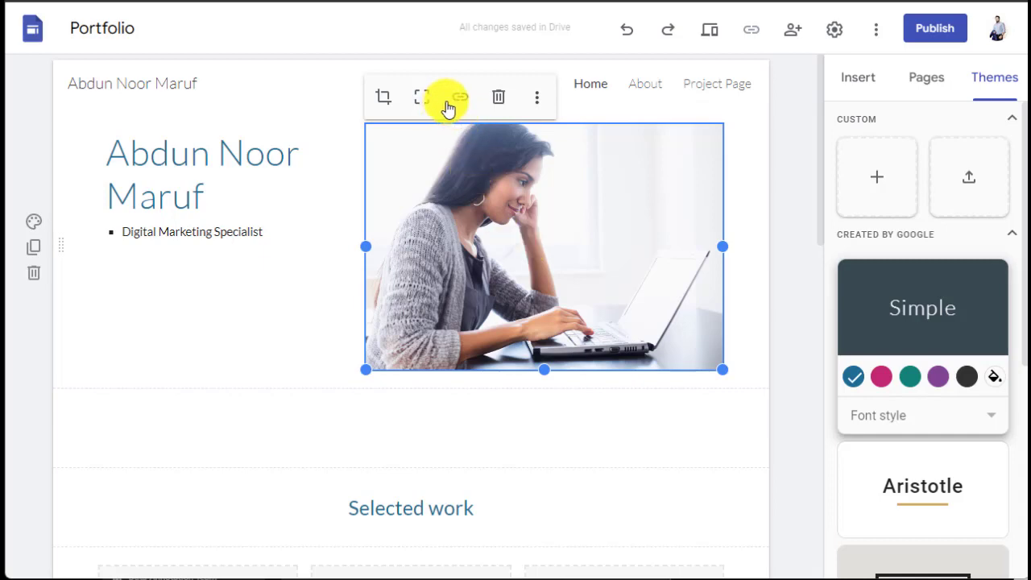
click(536, 97)
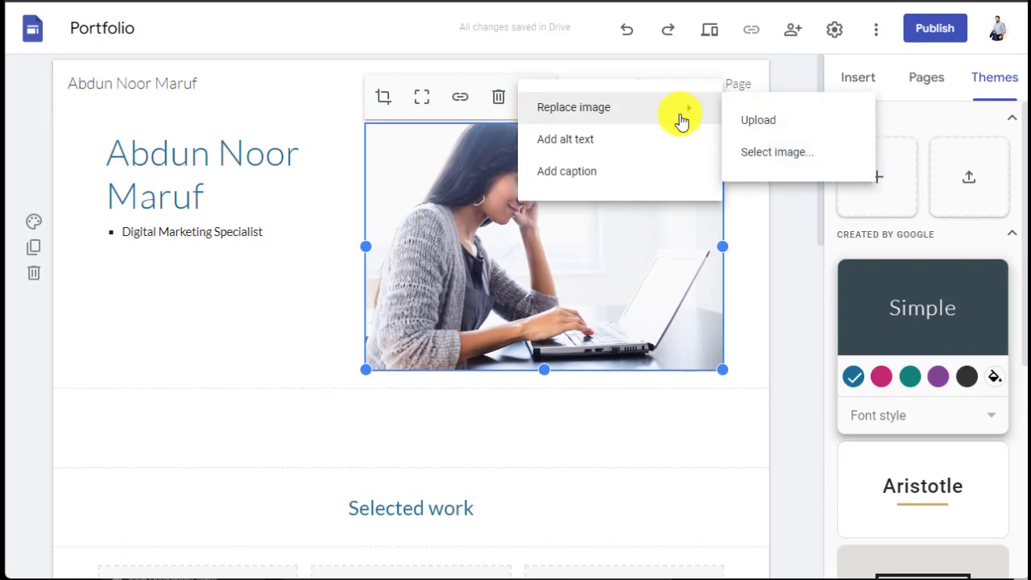
click(757, 121)
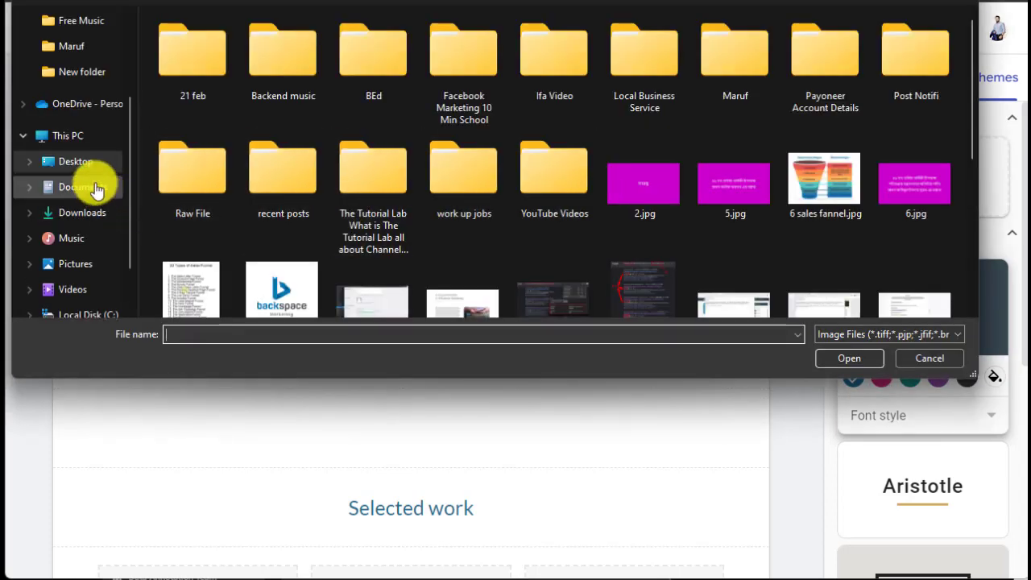
click(80, 165)
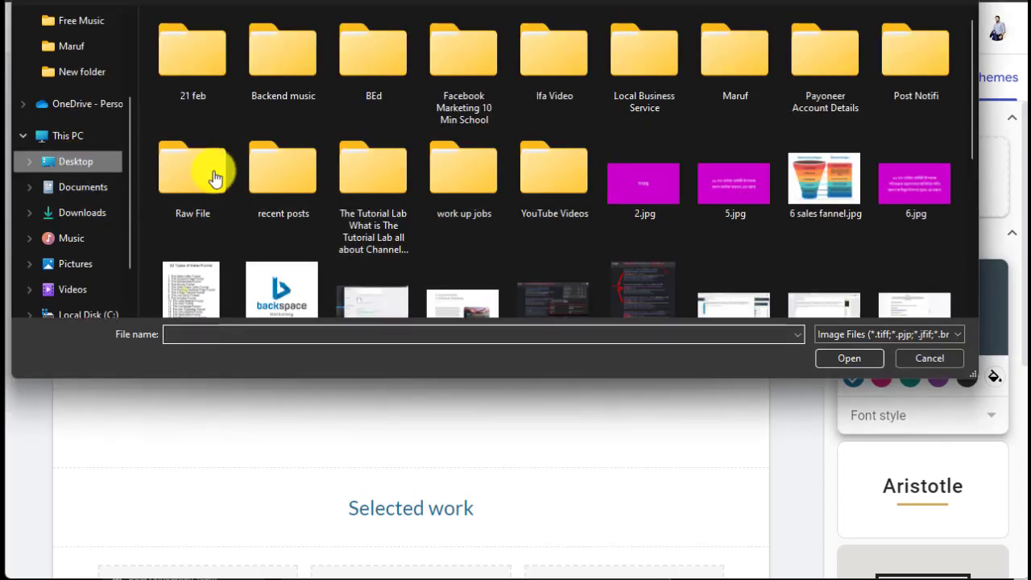
double_click(467, 206)
click(737, 113)
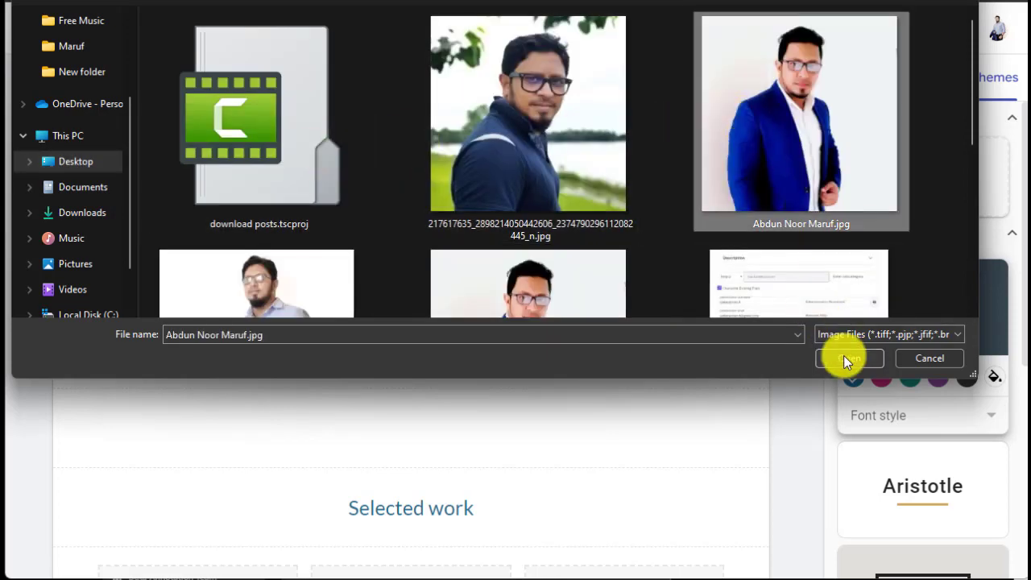
click(845, 357)
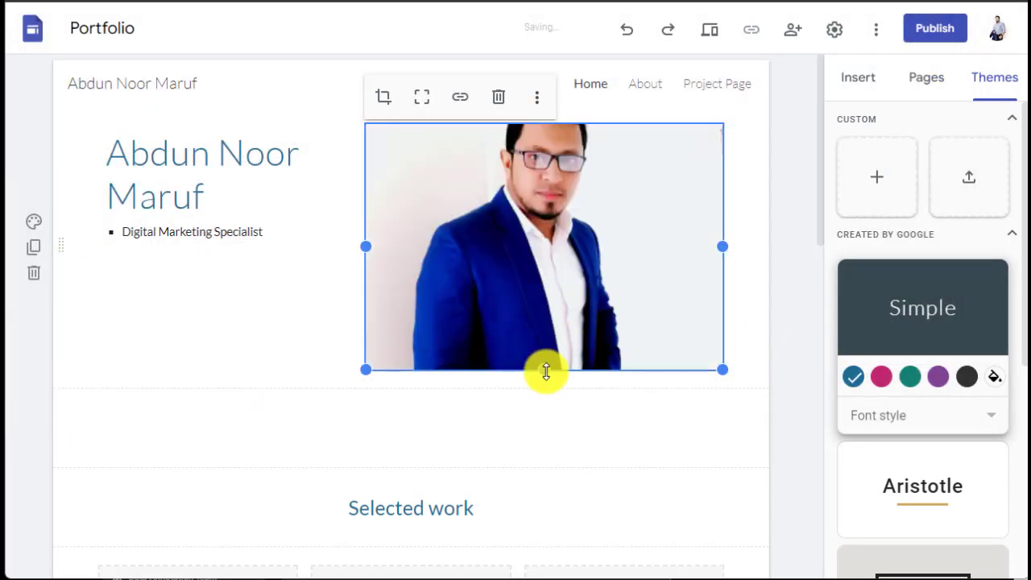
Step: Make the portrait taller and crop it, zoomed in to frame the upper body
drag(544, 369, 545, 395)
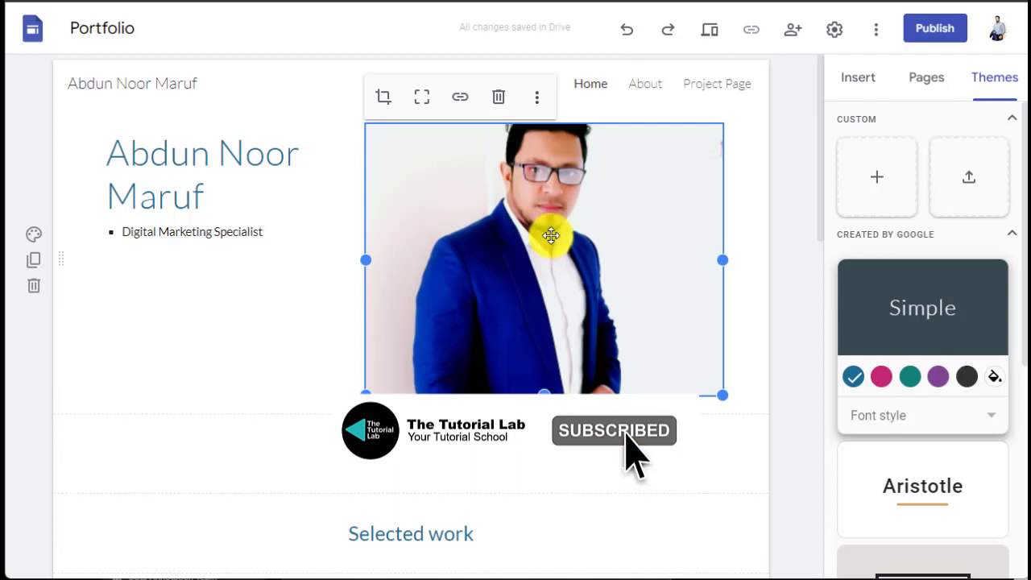
double_click(551, 235)
drag(551, 235, 557, 282)
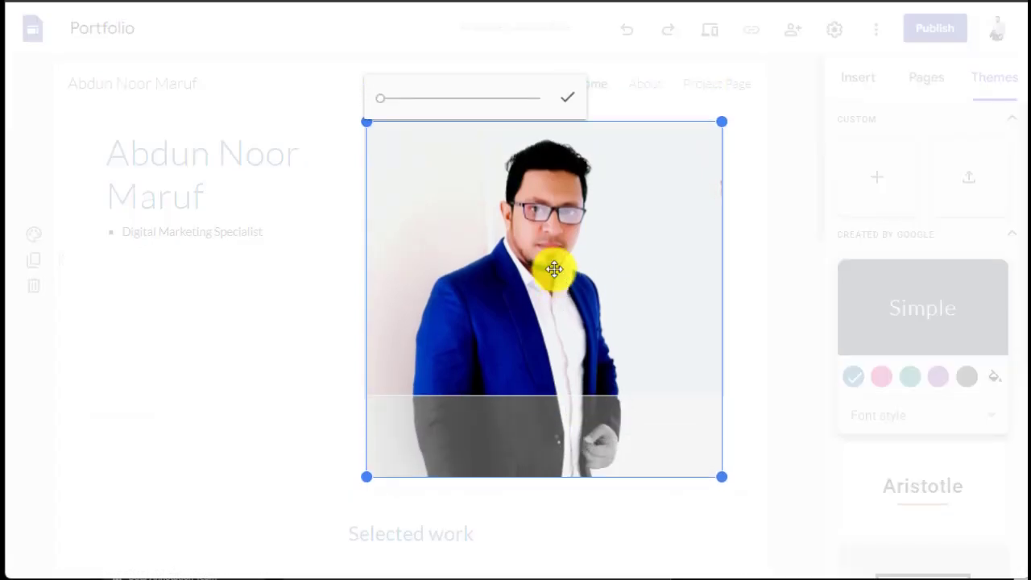
mouse_move(382, 105)
mouse_down()
mouse_move(403, 105)
mouse_move(388, 108)
mouse_up()
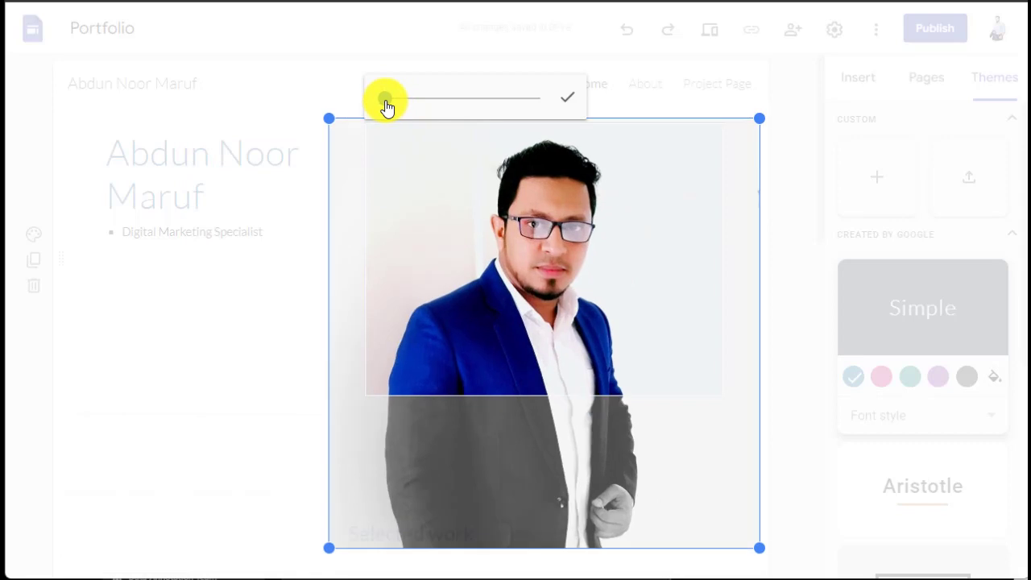
click(280, 303)
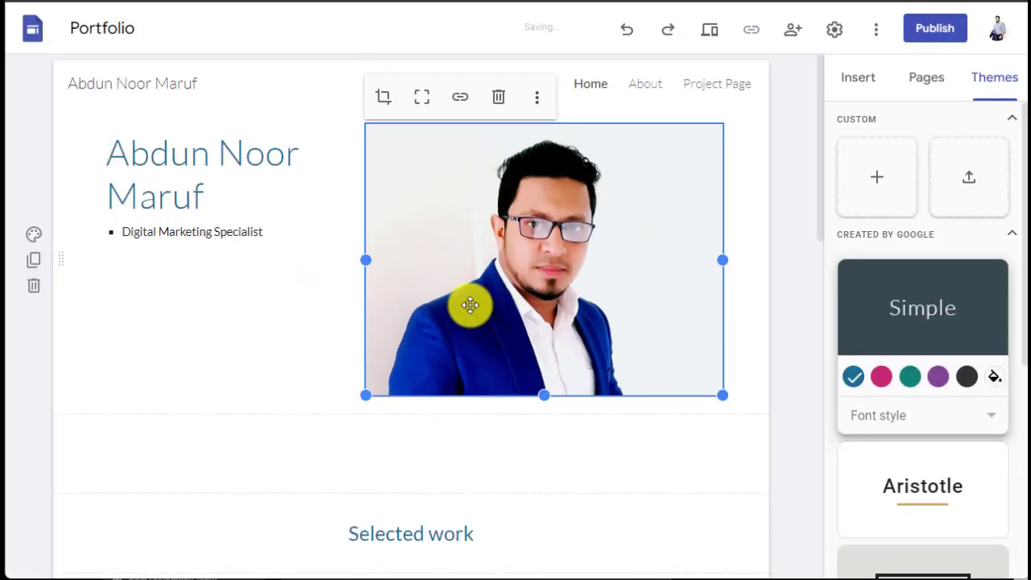
click(339, 281)
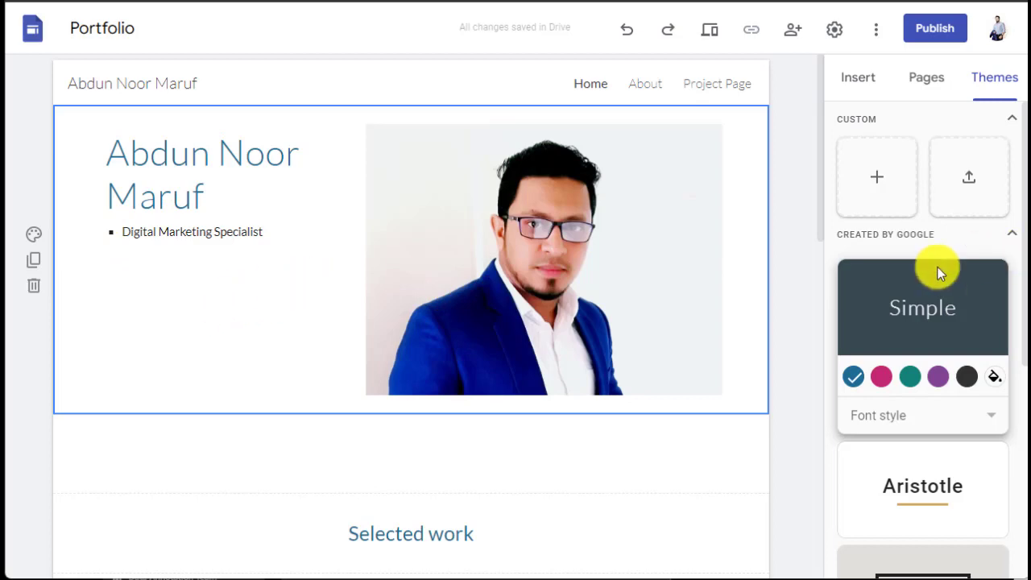
Step: Apply the Level theme to the site
scroll(923, 331, down, 1)
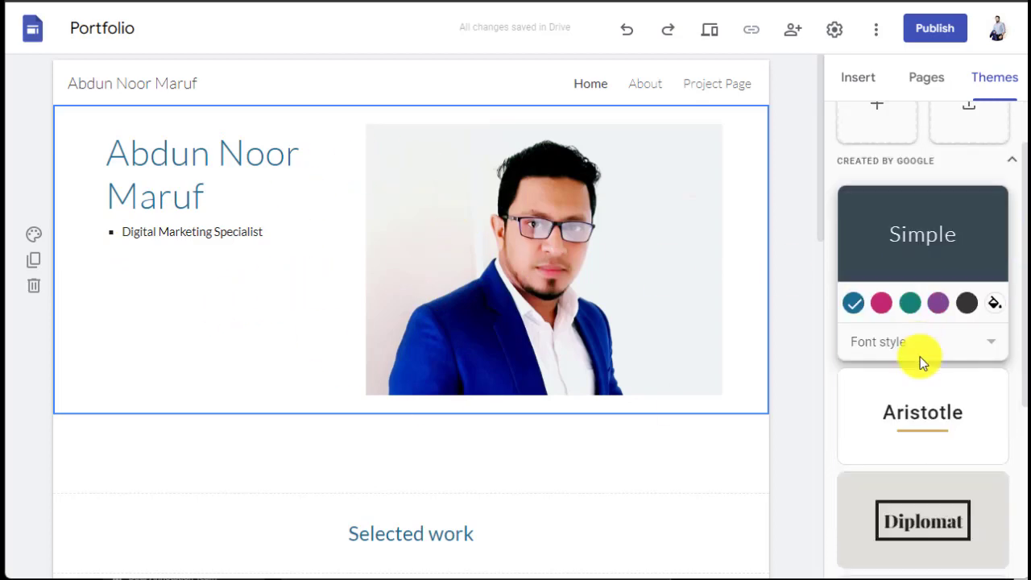
scroll(920, 357, down, 4)
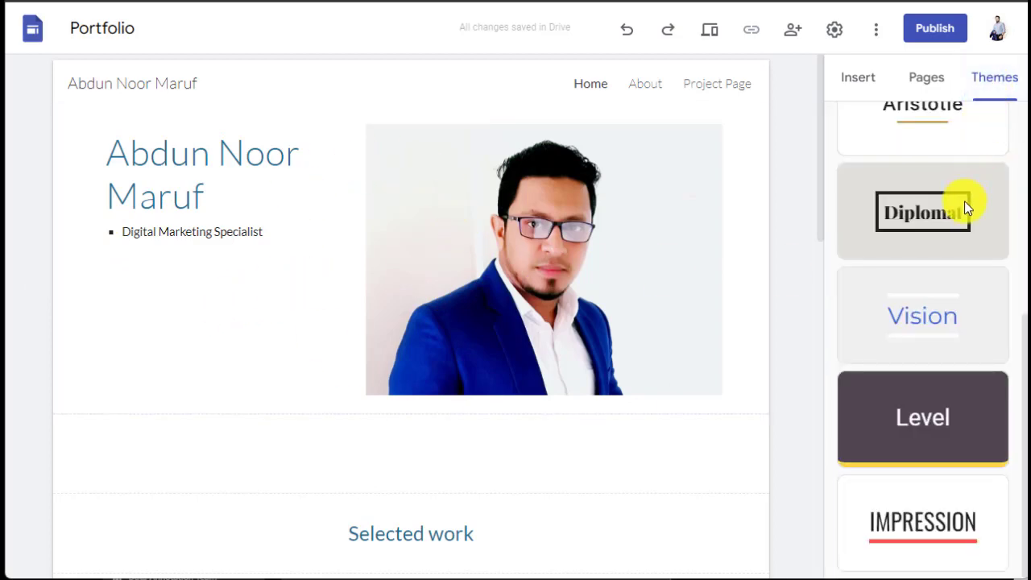
click(916, 421)
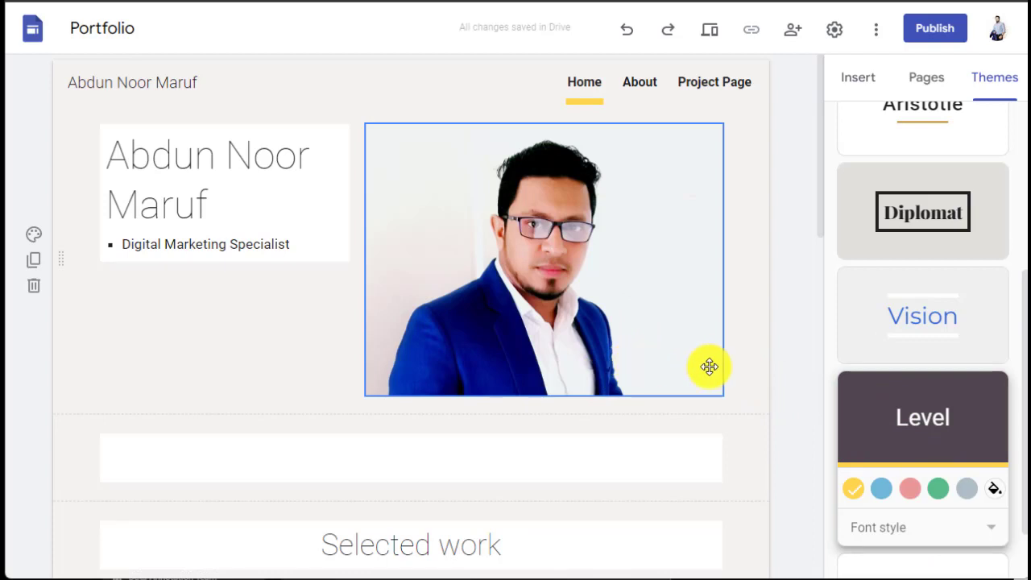
Step: Change the 'Selected work' heading text to 'About Us'
scroll(749, 345, down, 2)
click(413, 385)
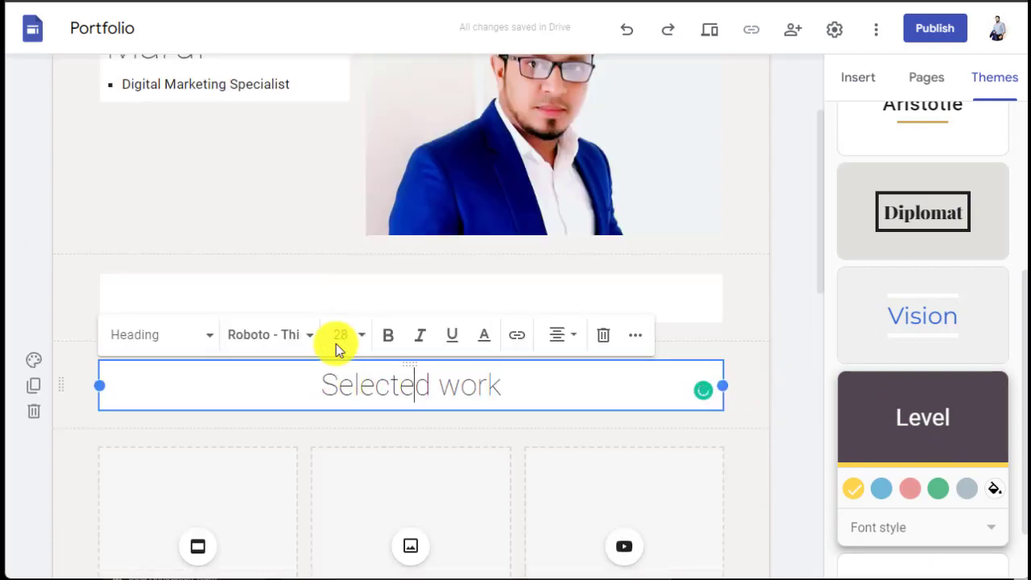
scroll(293, 273, up, 1)
scroll(304, 299, down, 2)
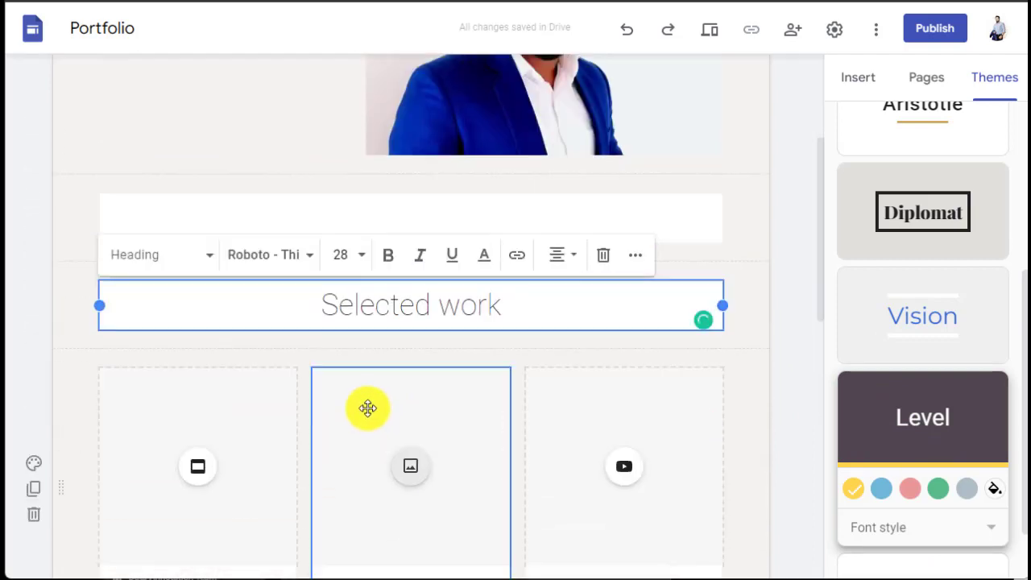
double_click(377, 307)
triple_click(377, 307)
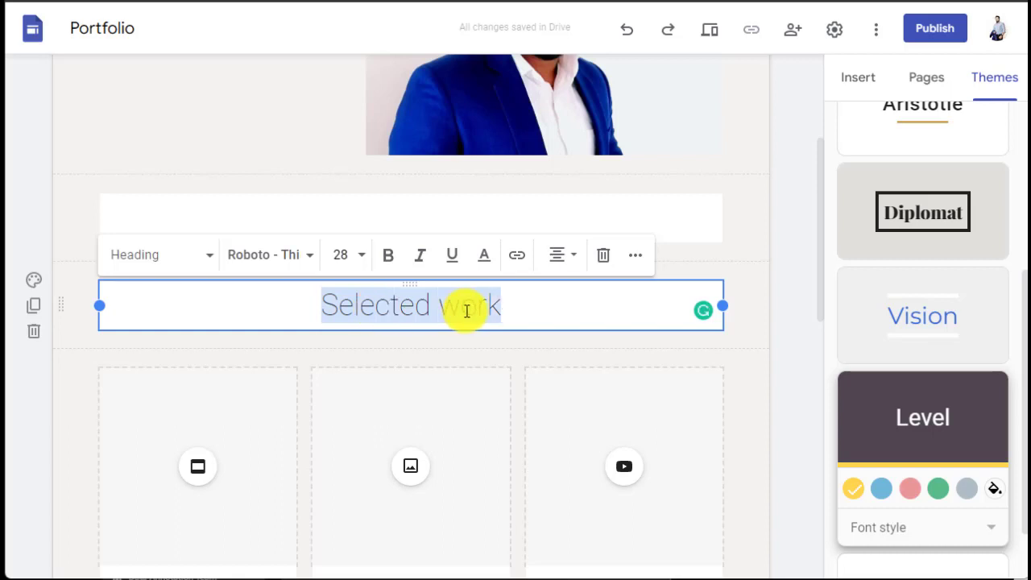
text(Abo)
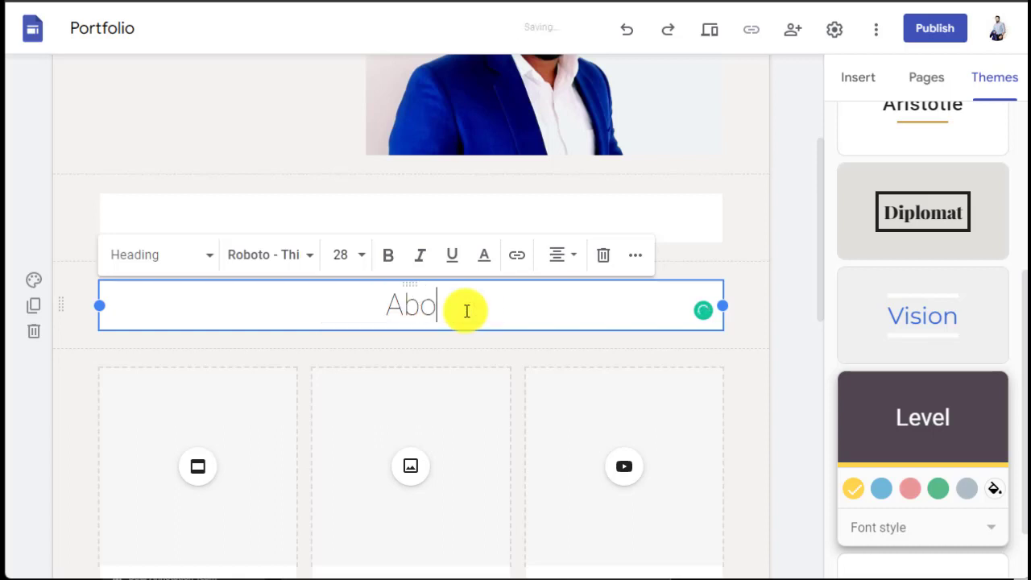
text(ut )
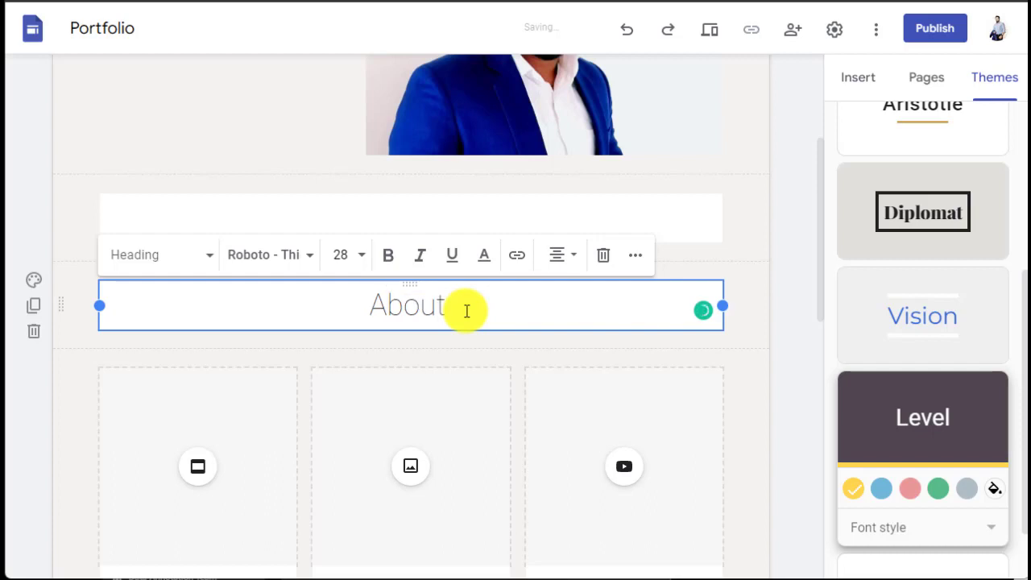
text(Us)
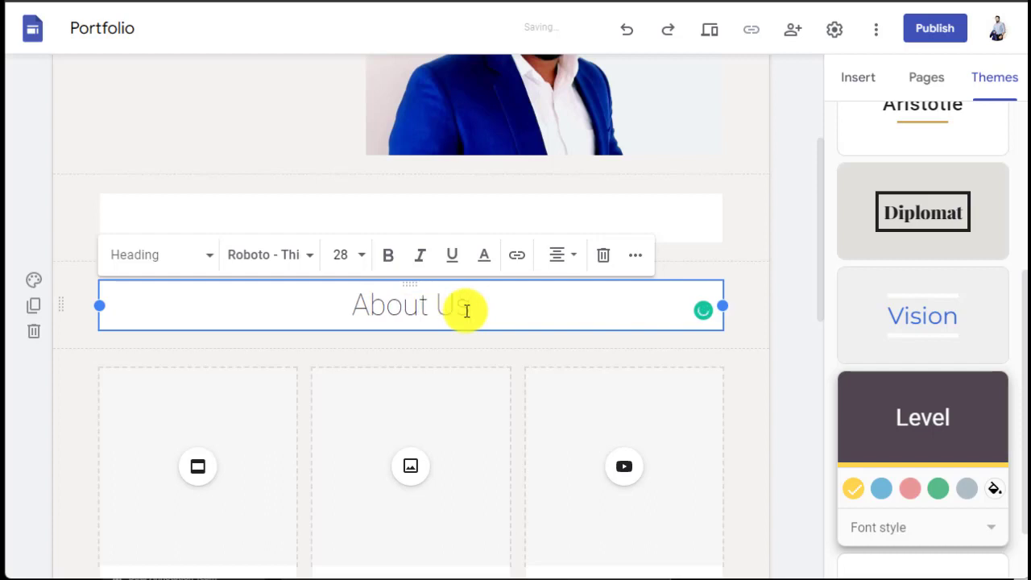
Step: Add a text box under About Us, paste the about-me paragraphs and remove a stray line break
click(850, 85)
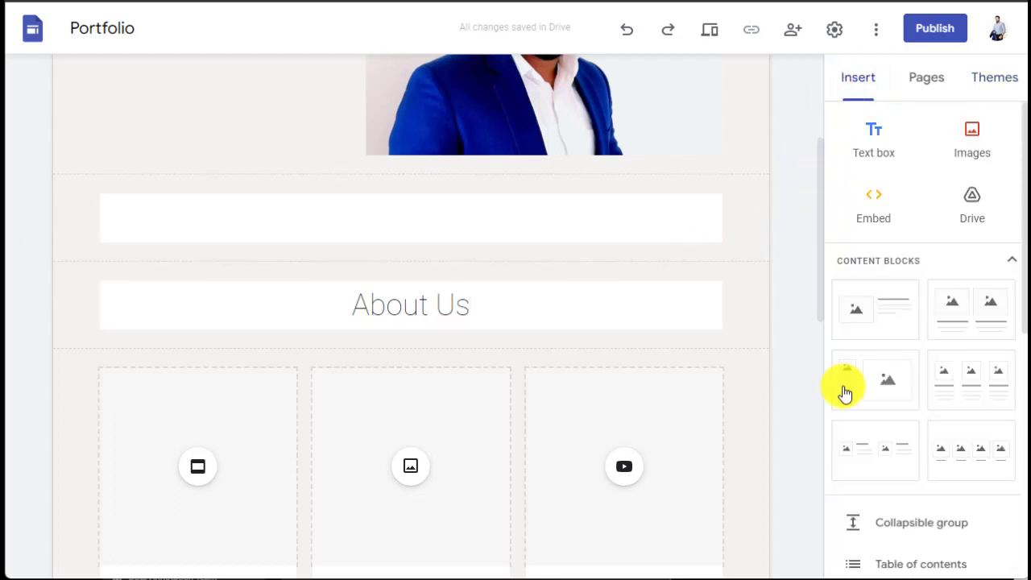
scroll(916, 405, down, 2)
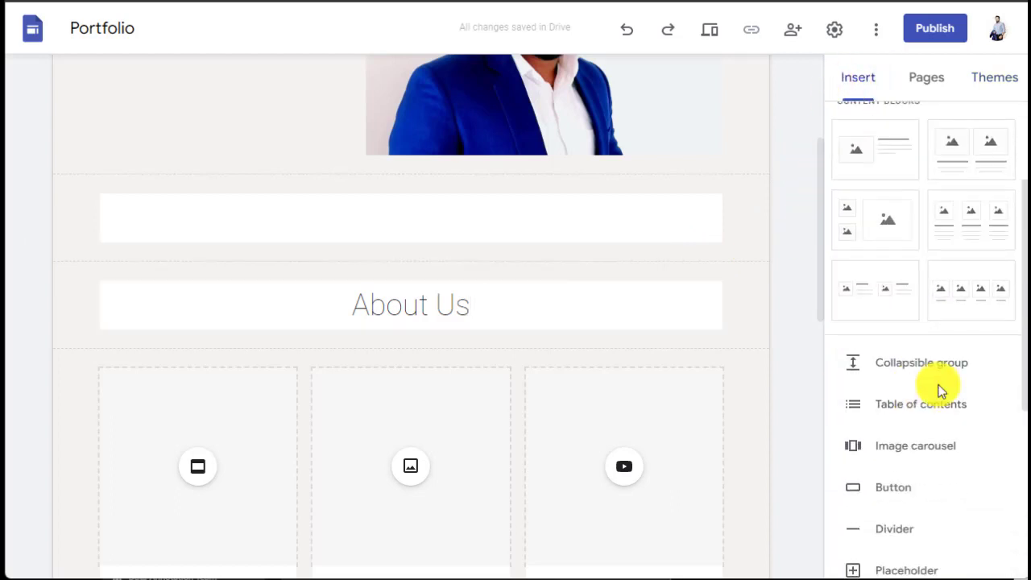
scroll(935, 415, down, 1)
scroll(932, 419, down, 3)
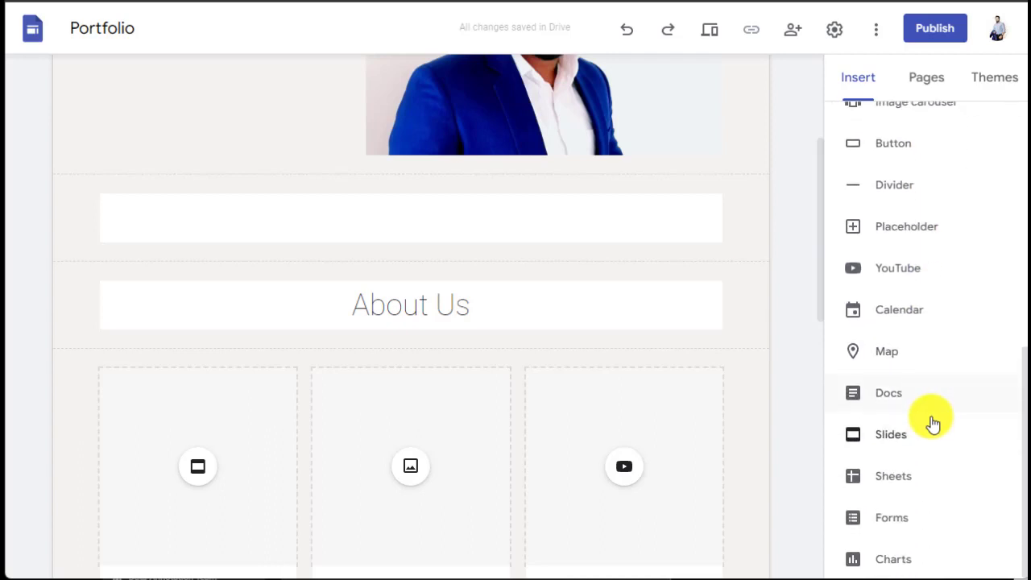
scroll(926, 427, up, 2)
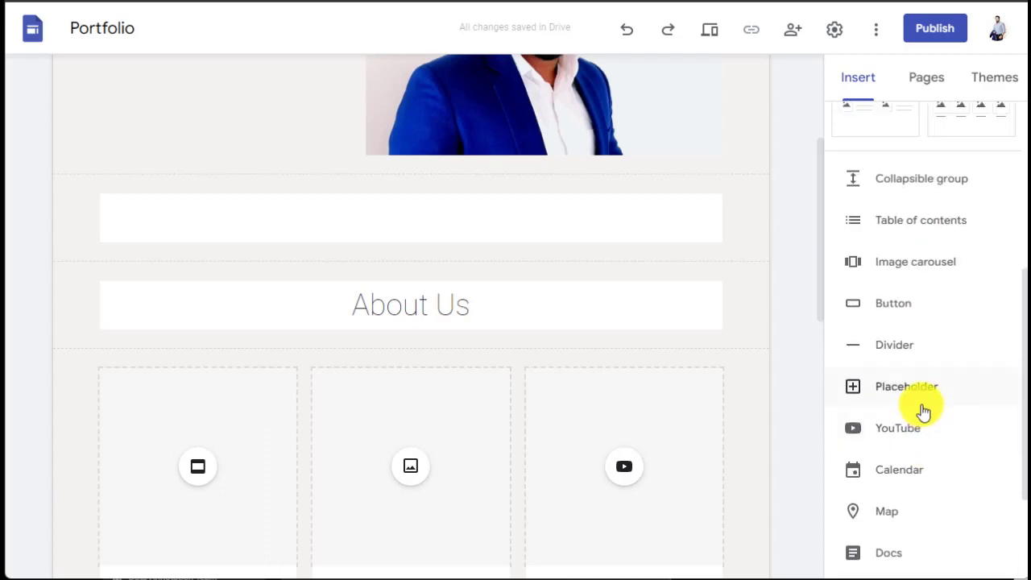
scroll(925, 407, up, 4)
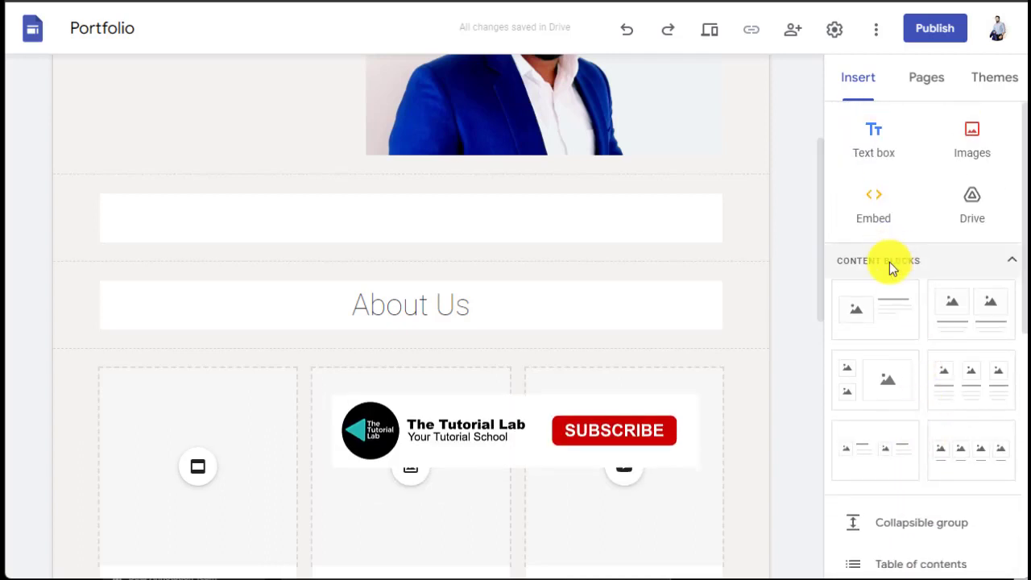
click(874, 134)
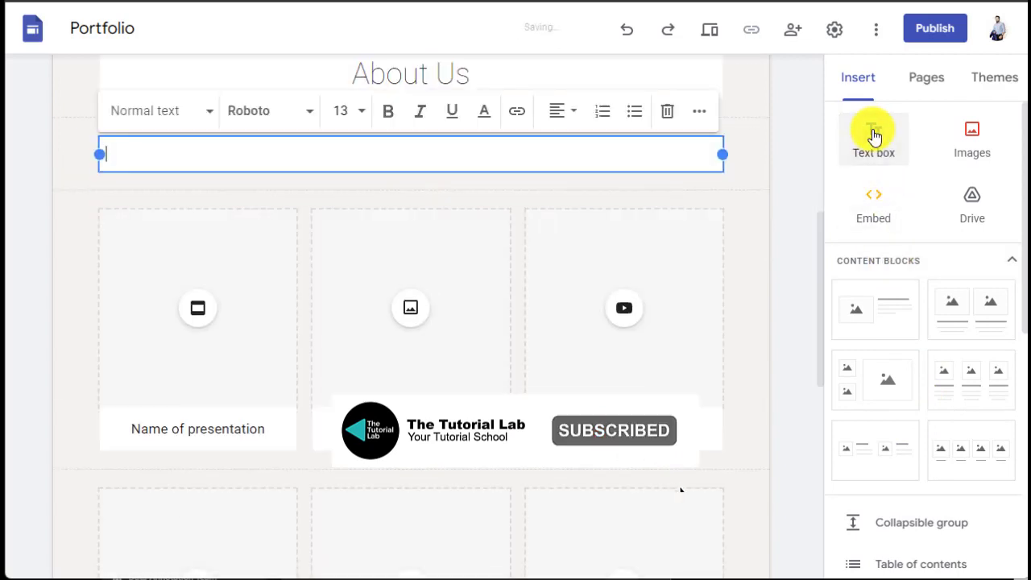
scroll(322, 347, up, 2)
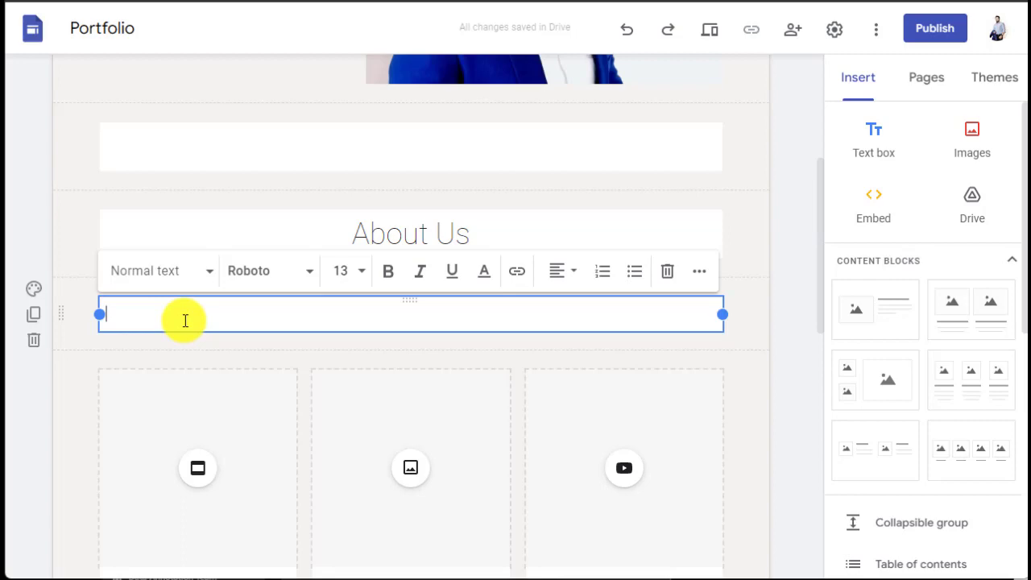
text(I'm a digital marketing specialist with experience in a wide range of online marketing tools and techniques. I've a proven track record in increasing online business, engagement, and conversions for his clients. I've got a deep understanding of the latest trends and changes in the digital marketing landscape. As a result, I'm able to provide my clients with strategies that deliver results. I'm also an excellent communicator who is able to clearly articulate my ideas to clients and team members.)
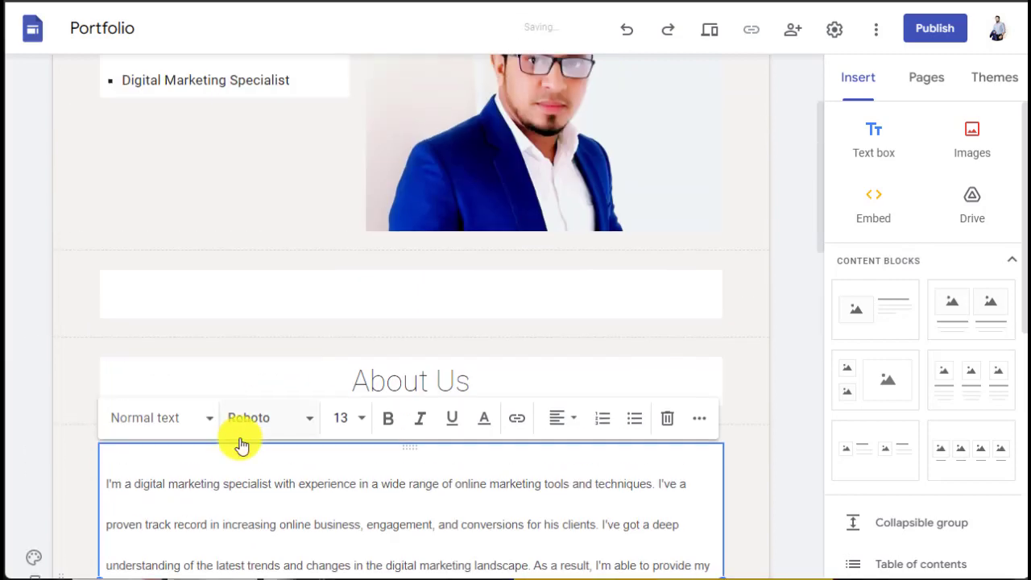
click(108, 363)
key(BackSpace)
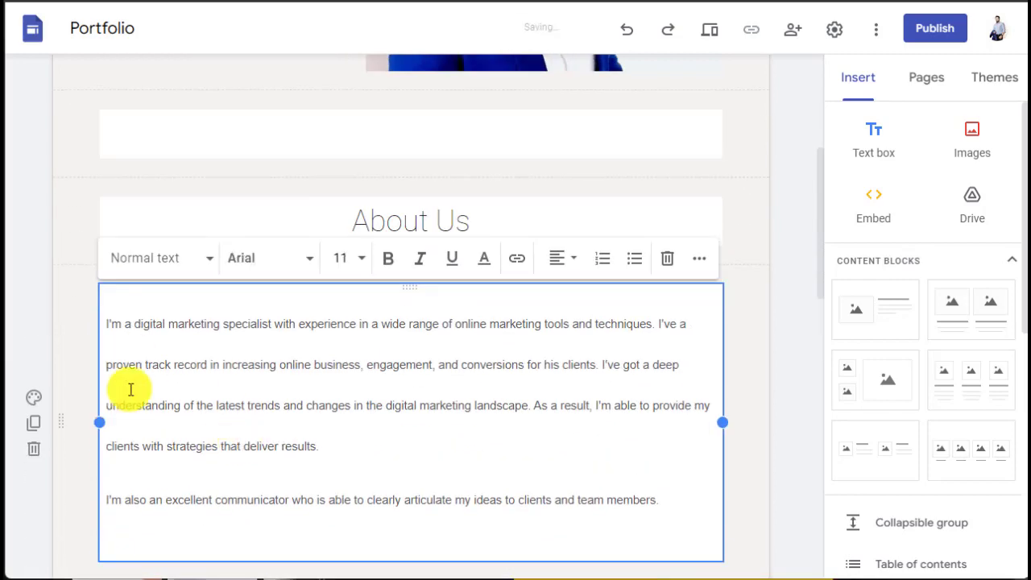
Step: Set the About Us paragraphs' line spacing to 1.15 and finish editing the text box
triple_click(132, 350)
click(497, 347)
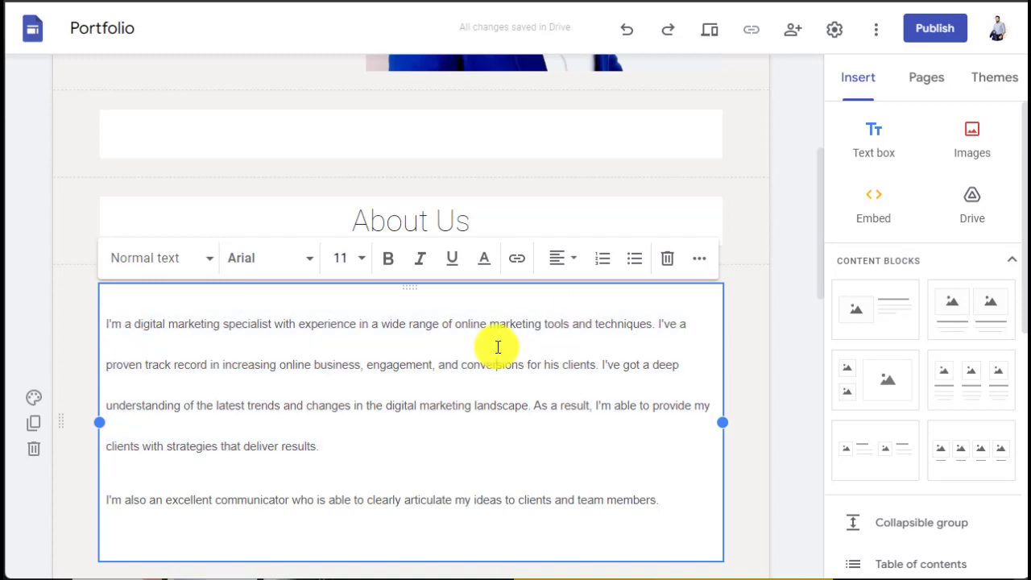
key(ctrl+a)
click(699, 258)
click(543, 297)
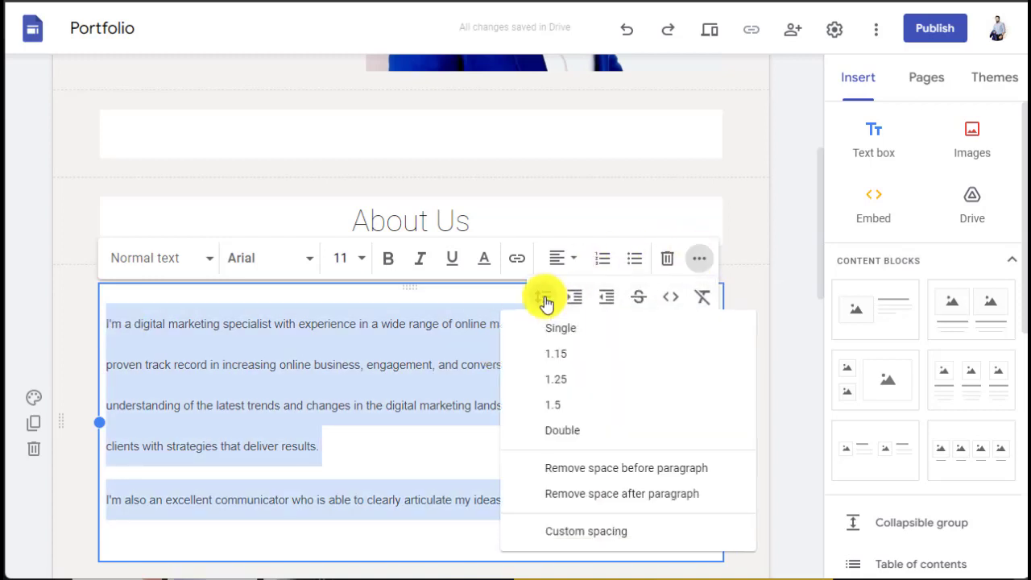
click(556, 359)
click(368, 398)
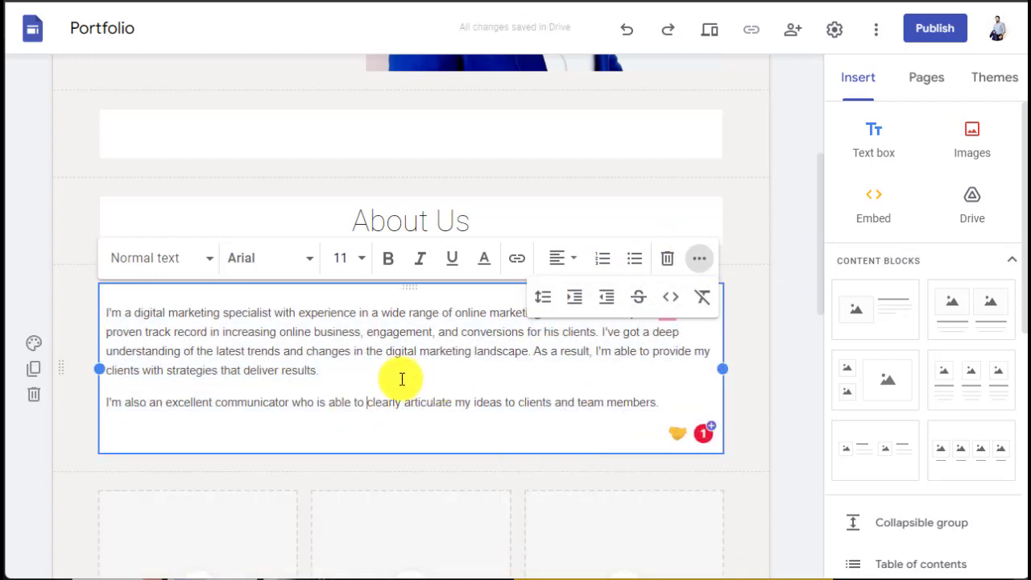
click(390, 374)
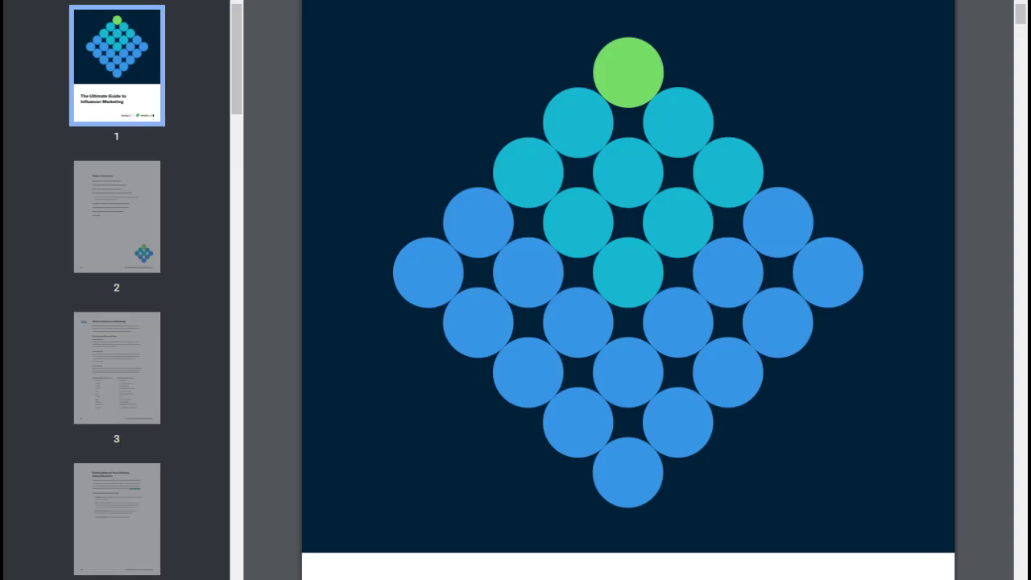
click(856, 528)
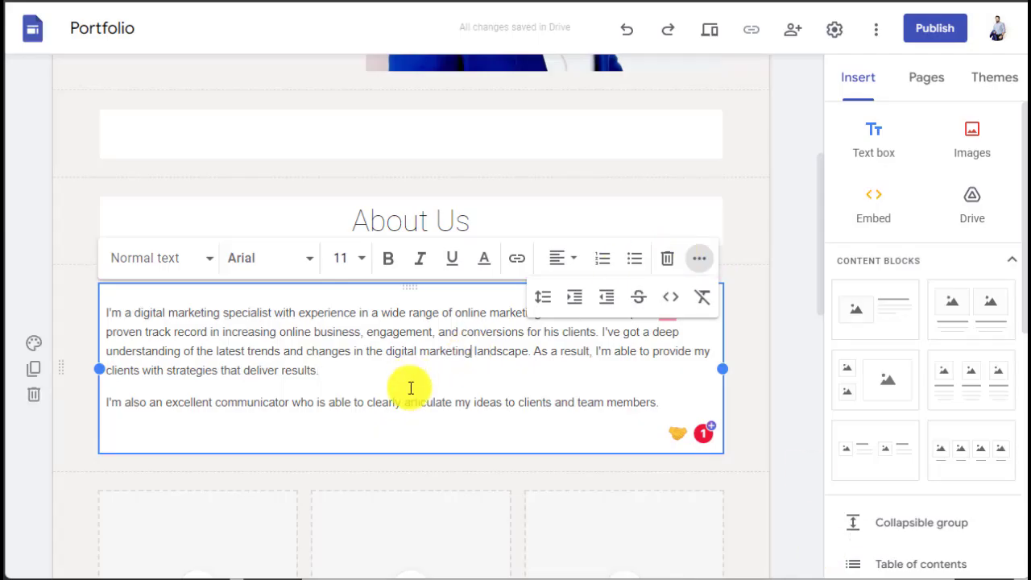
click(564, 444)
click(776, 373)
scroll(636, 408, down, 4)
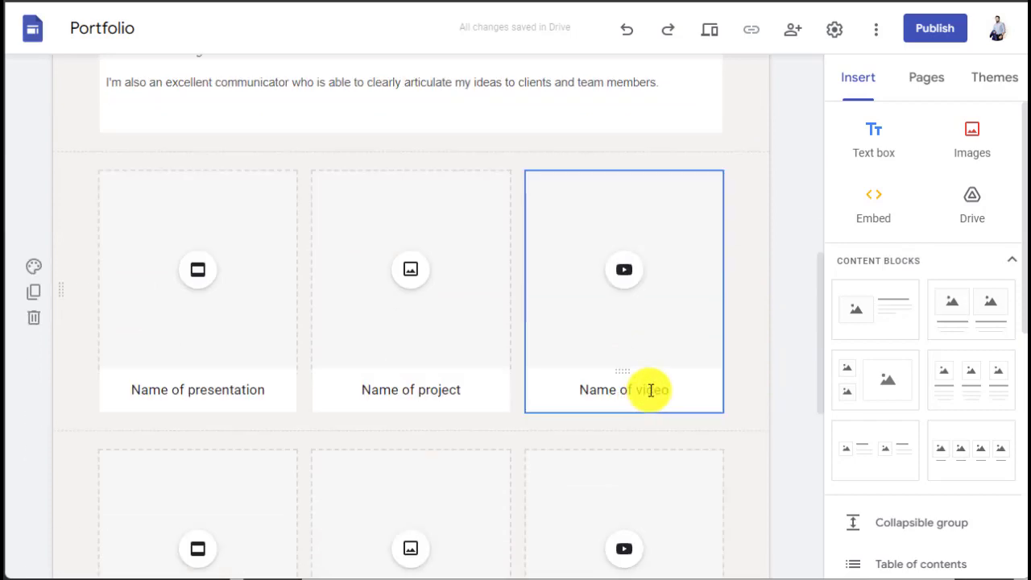
Step: Insert a new text box below the About Us paragraphs and type 'Services'
scroll(651, 297, up, 4)
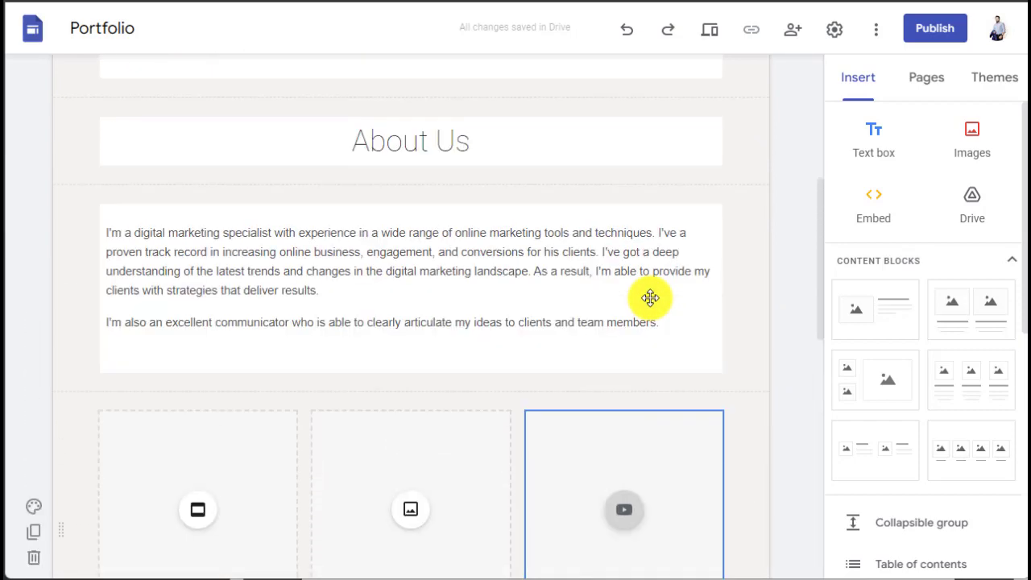
click(493, 221)
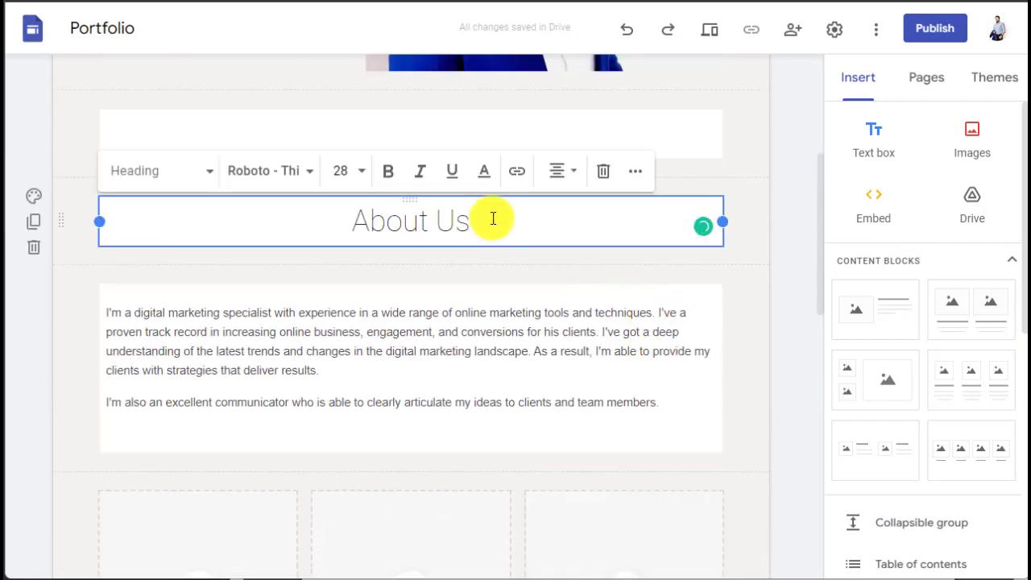
click(863, 144)
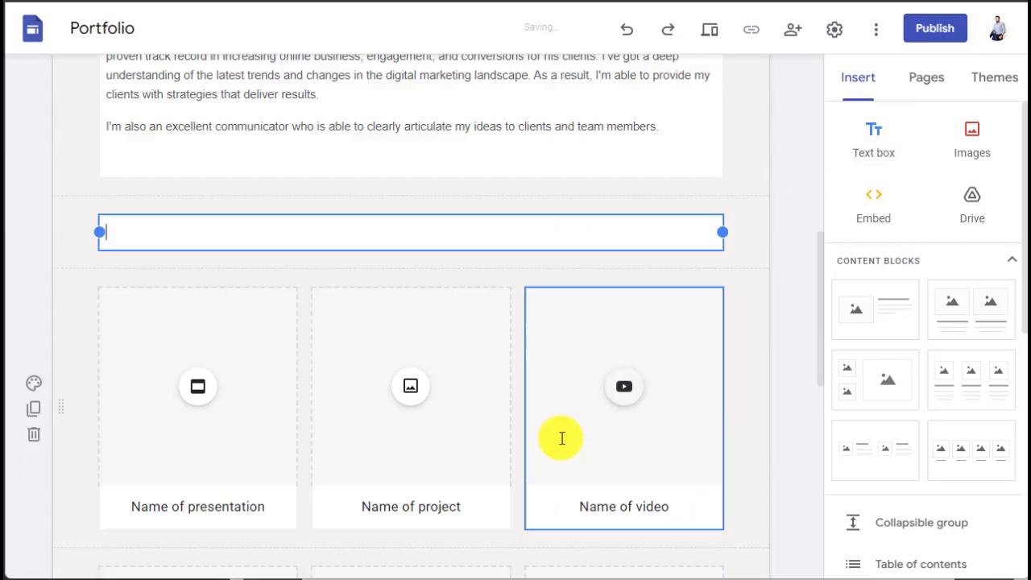
click(747, 168)
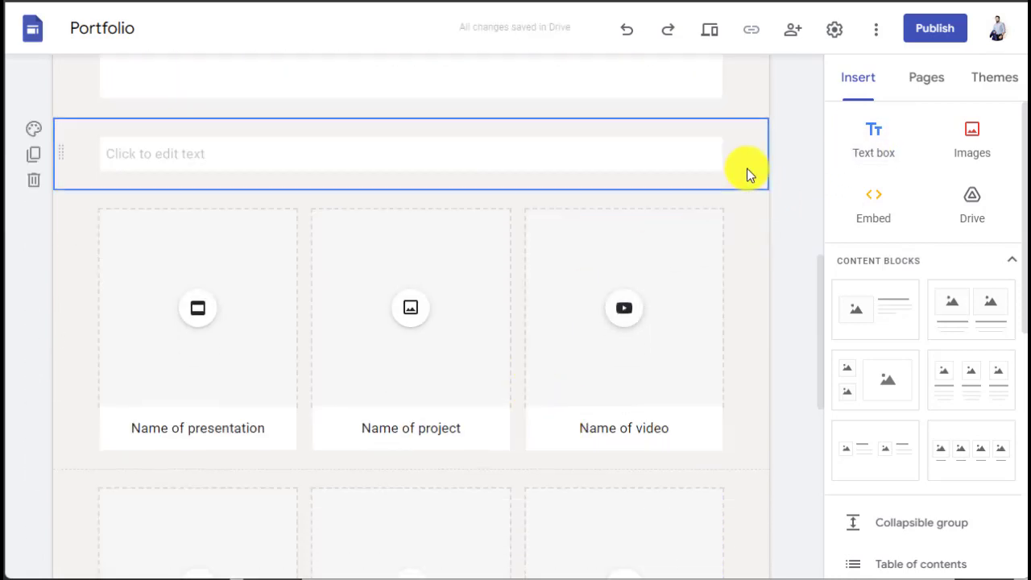
click(416, 168)
scroll(556, 246, up, 1)
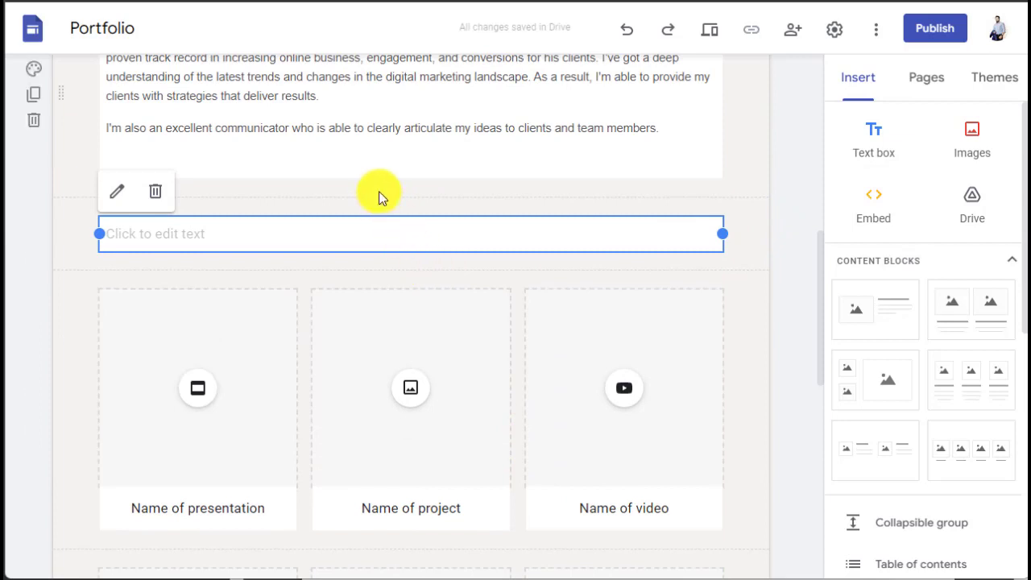
click(184, 236)
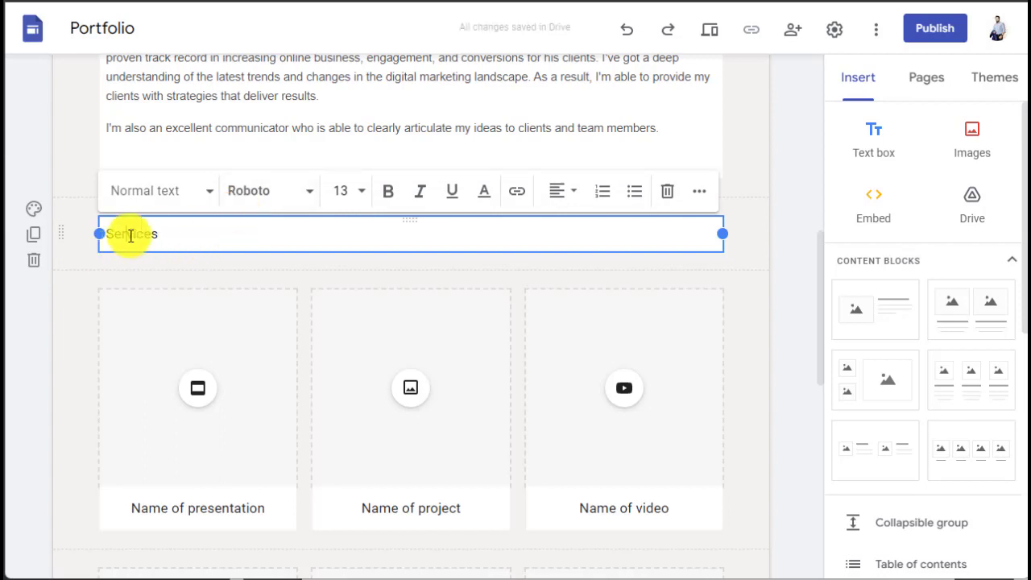
Step: Format 'Services' as a centred Heading
click(207, 194)
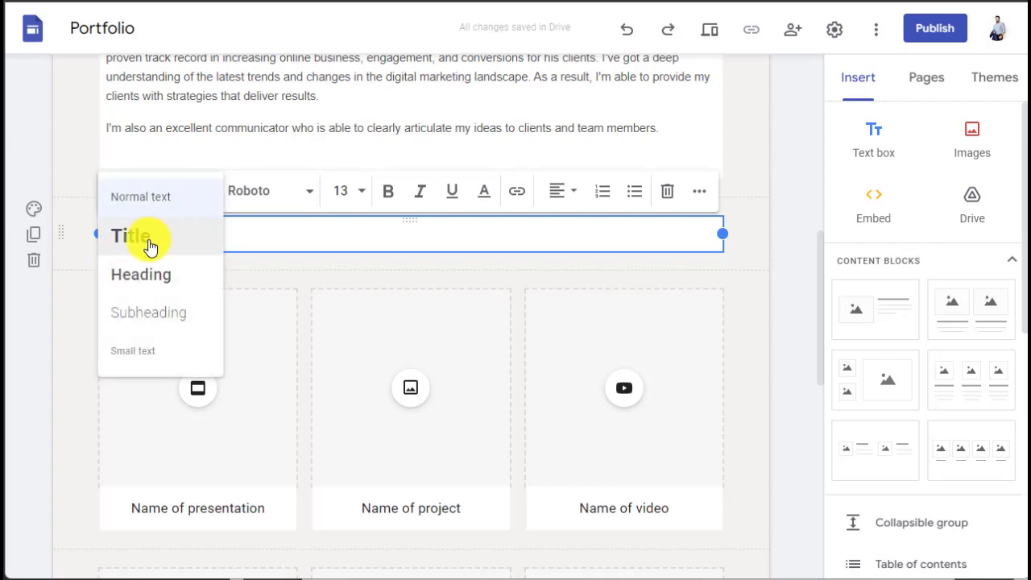
click(137, 275)
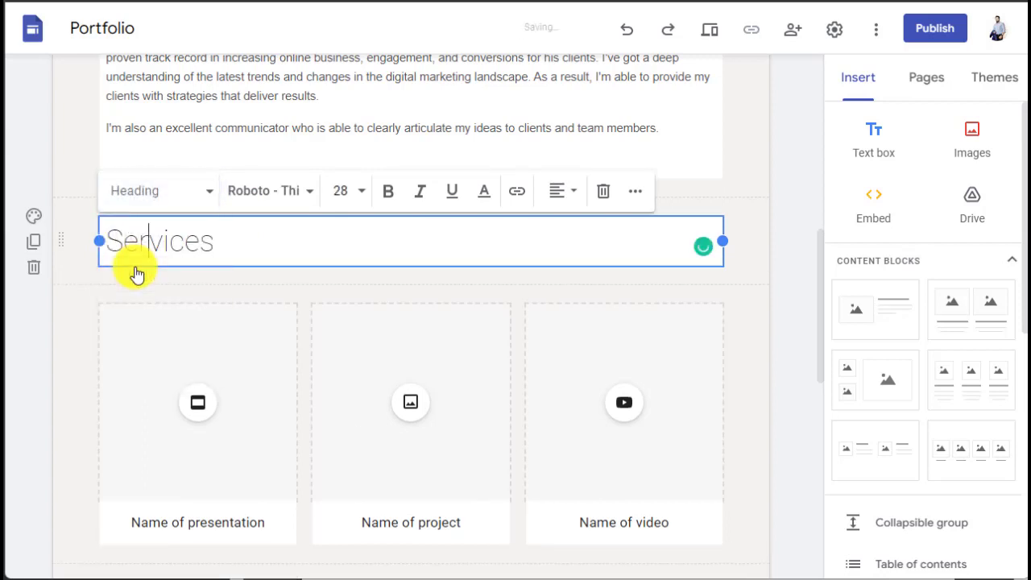
click(558, 194)
click(557, 240)
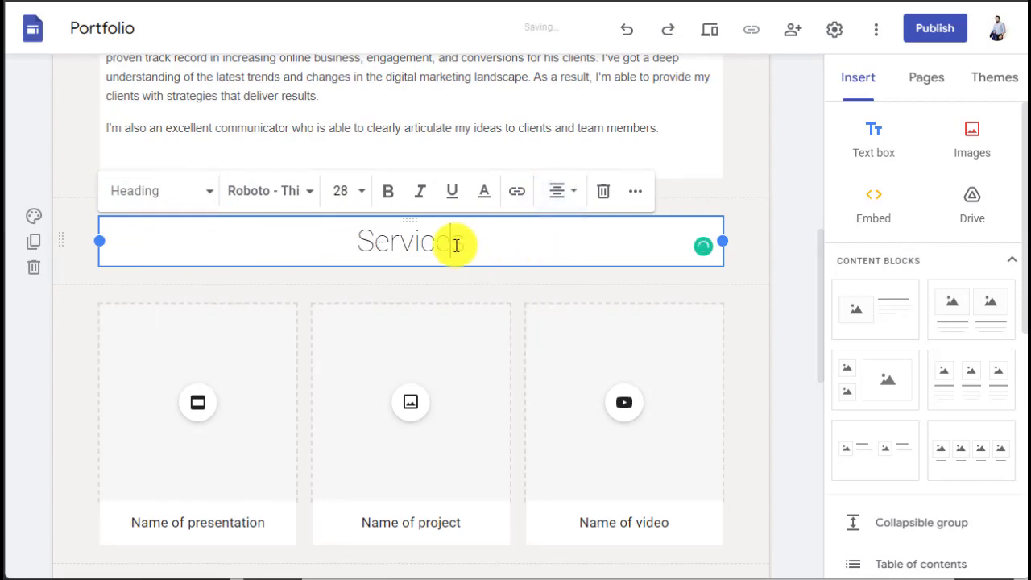
click(778, 145)
scroll(778, 145, up, 2)
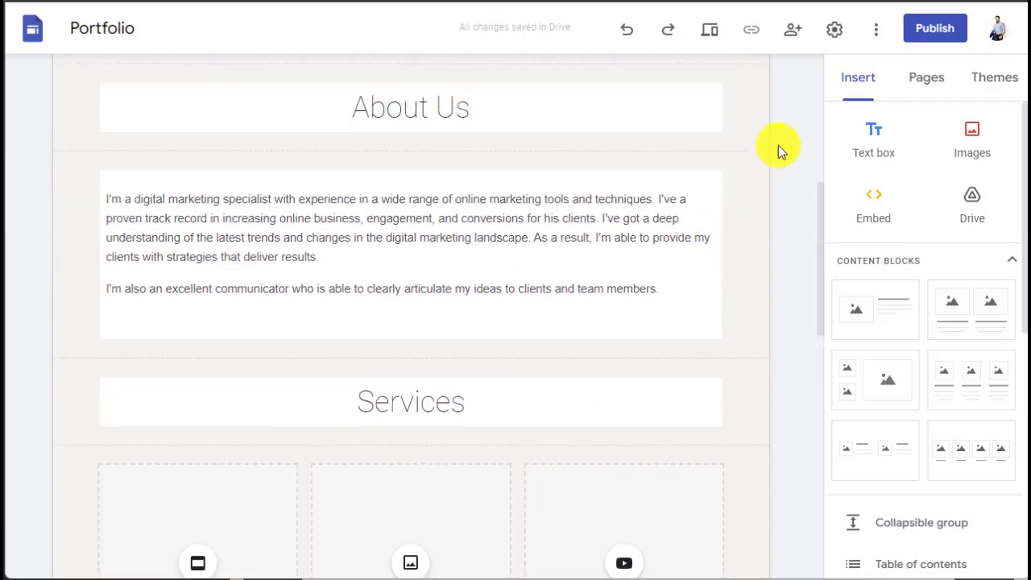
scroll(778, 145, down, 3)
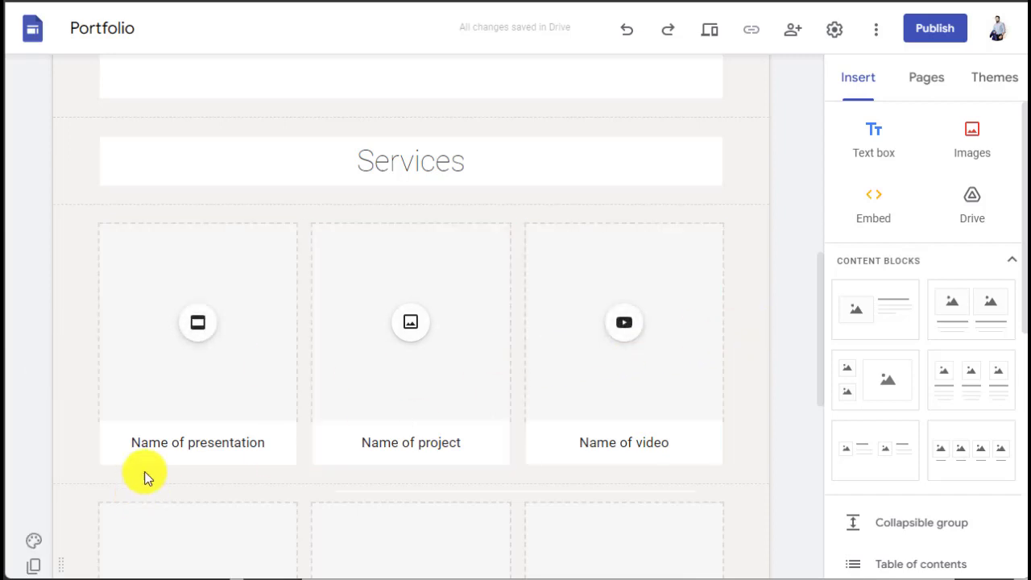
double_click(153, 449)
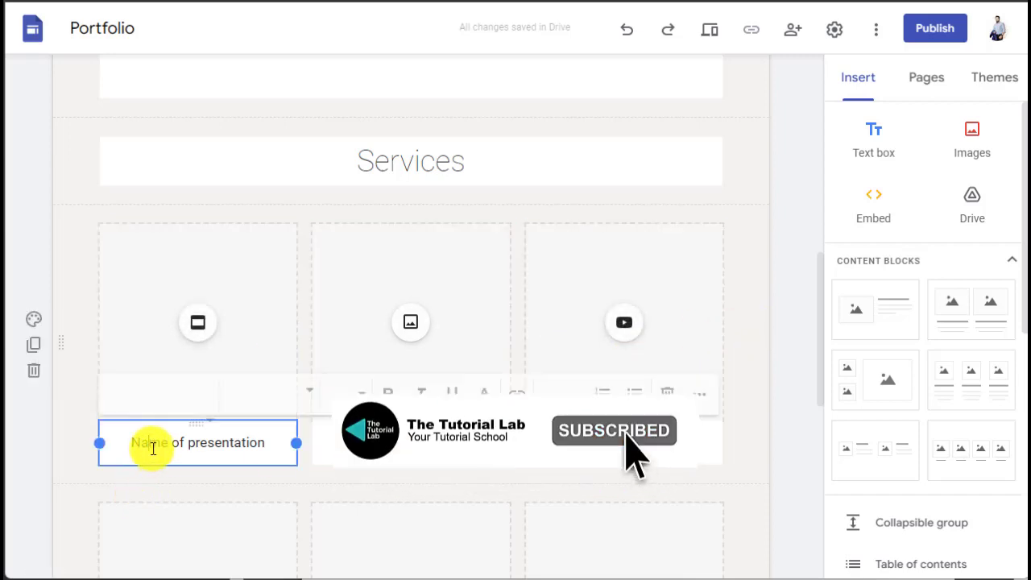
triple_click(153, 448)
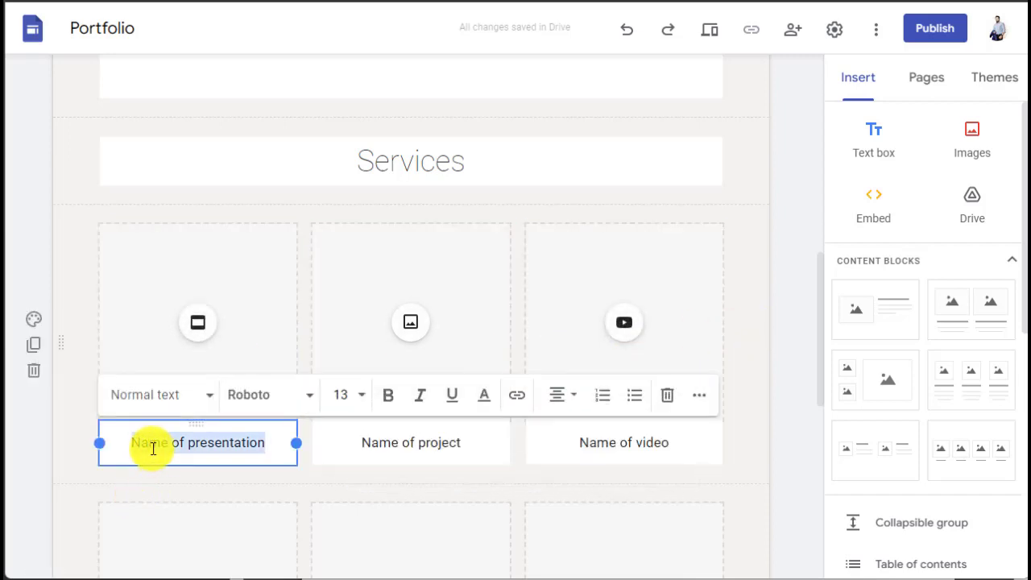
text(Digital Marketing)
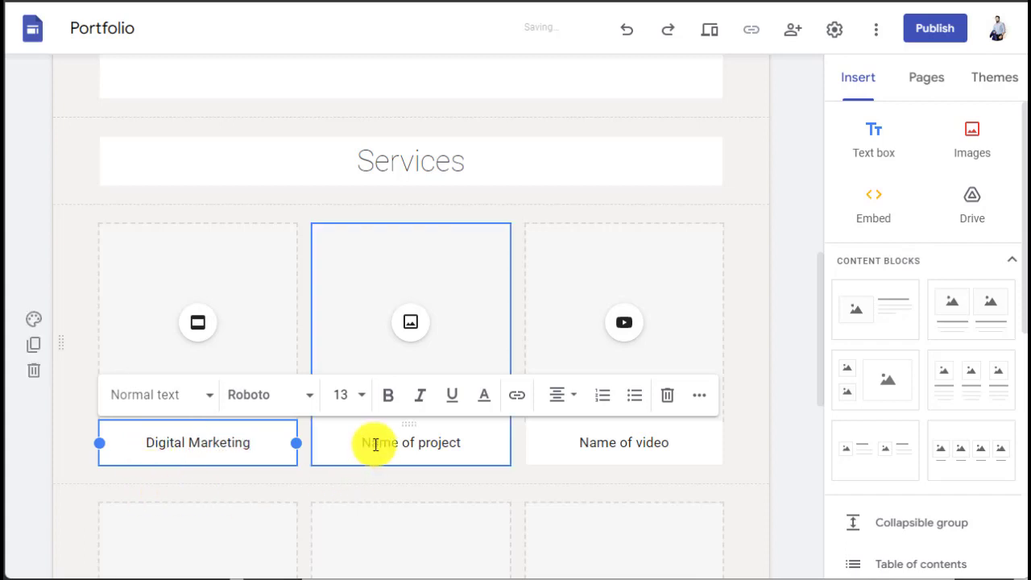
click(198, 324)
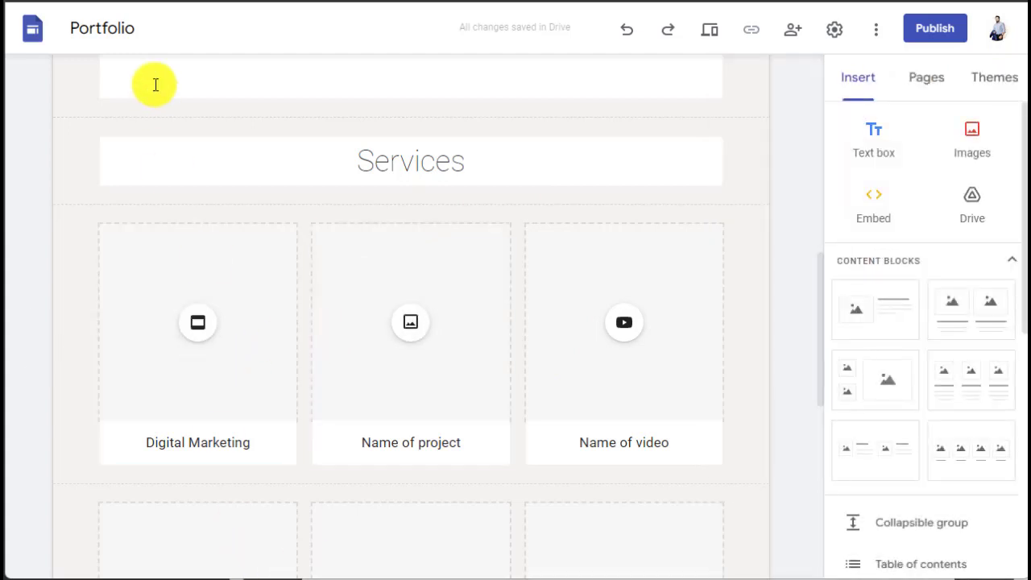
key(super+e)
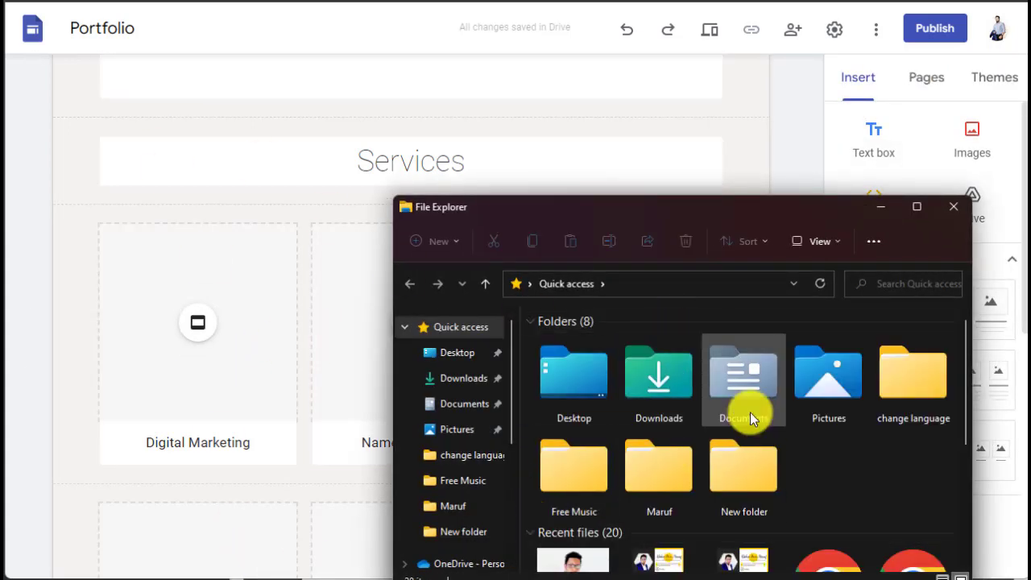
scroll(750, 411, down, 2)
drag(571, 489, 188, 332)
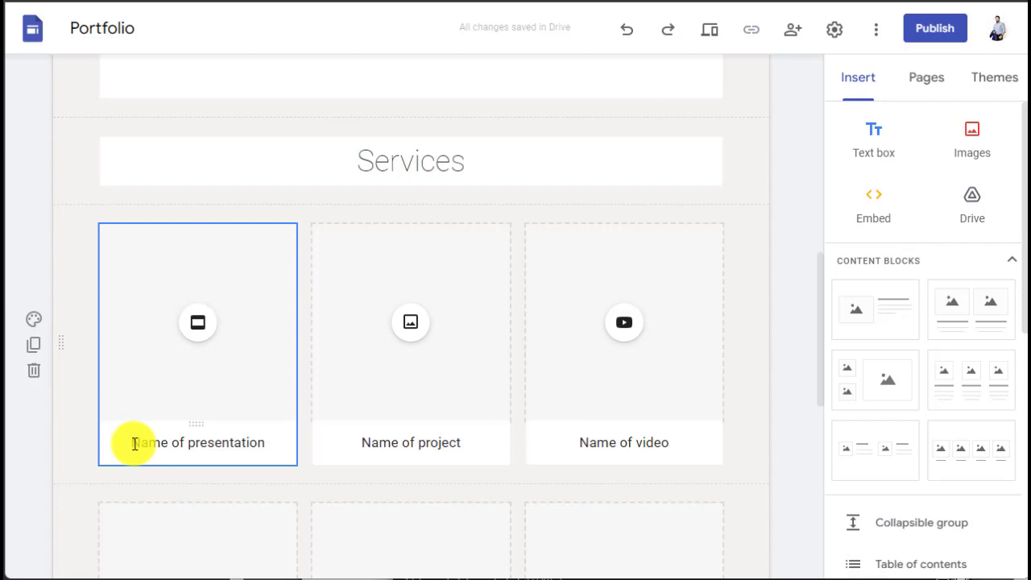
click(424, 396)
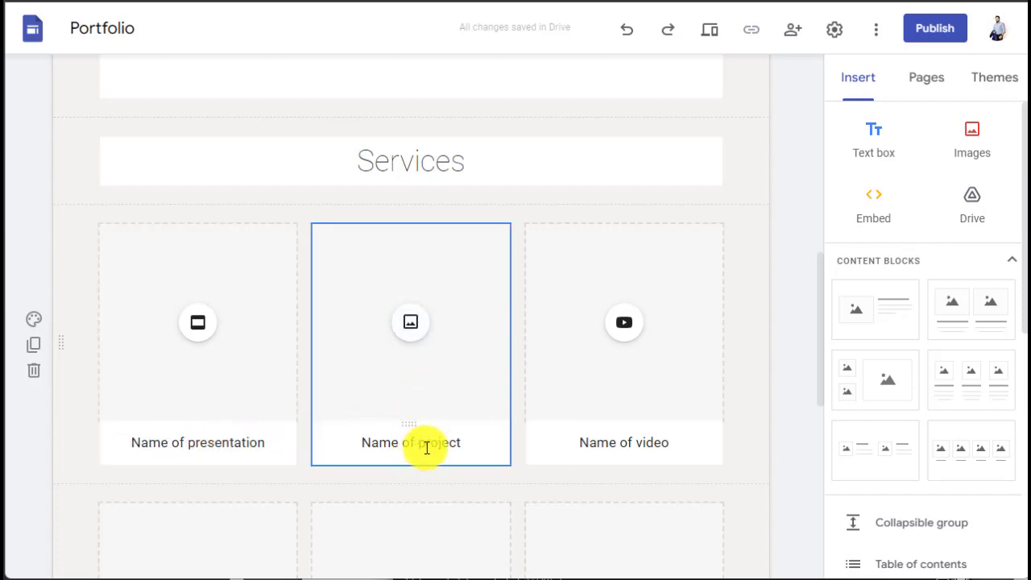
click(644, 355)
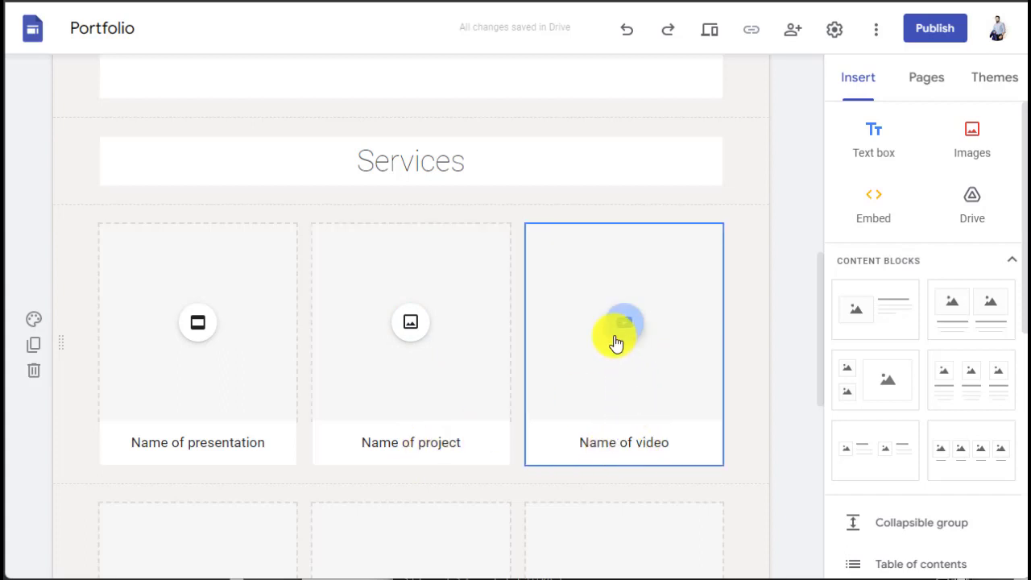
click(410, 326)
click(209, 322)
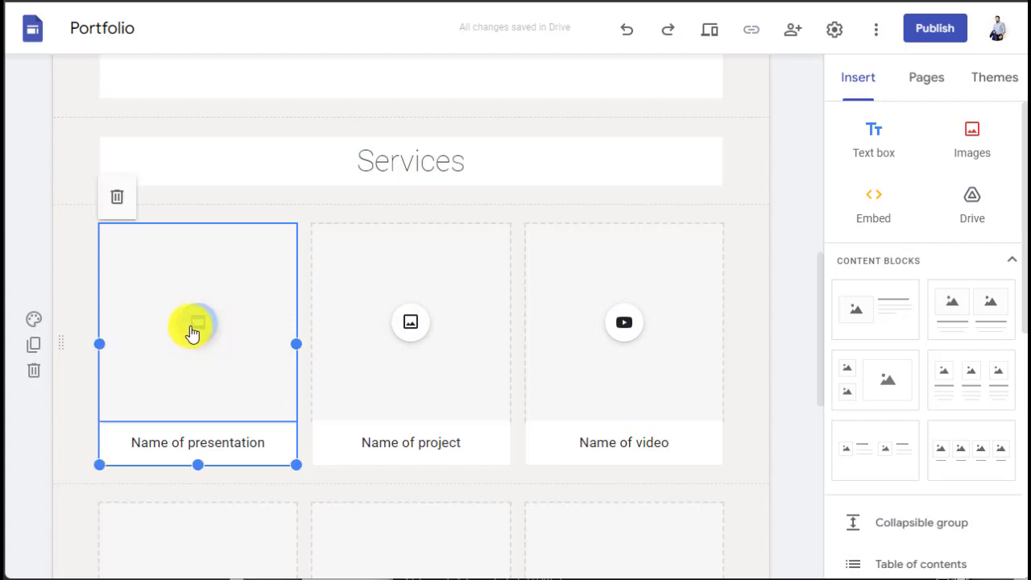
click(193, 327)
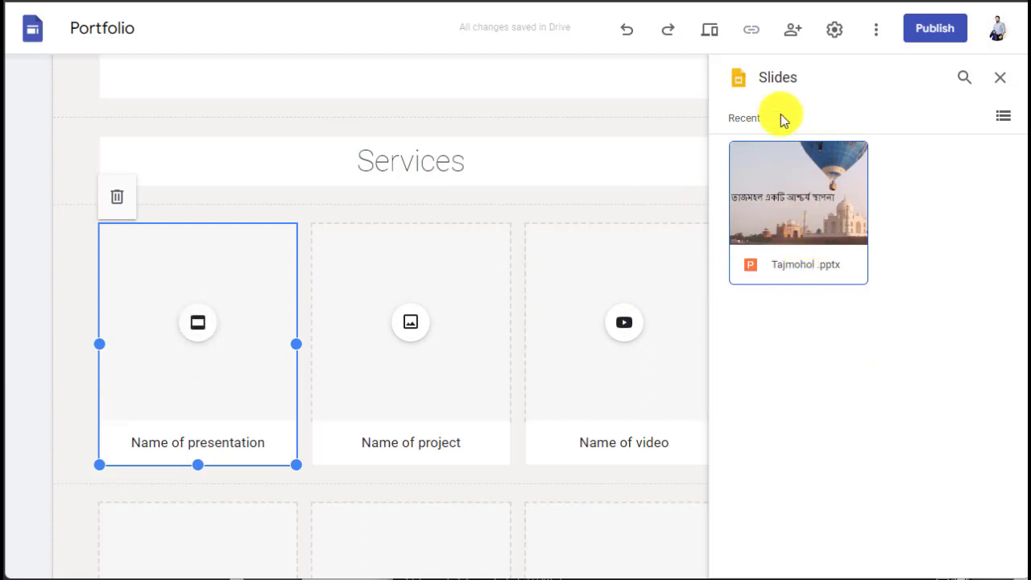
click(805, 230)
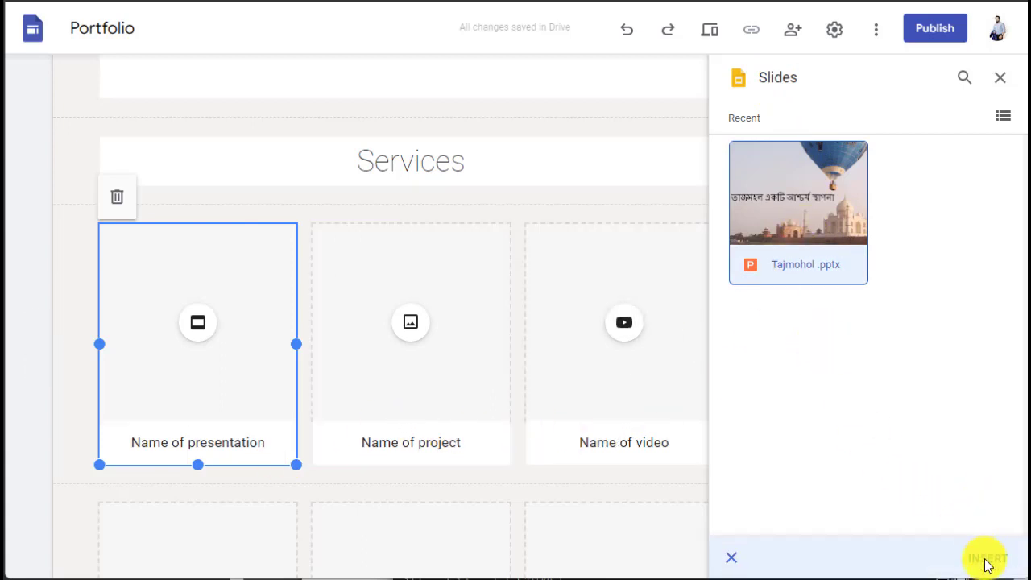
click(988, 560)
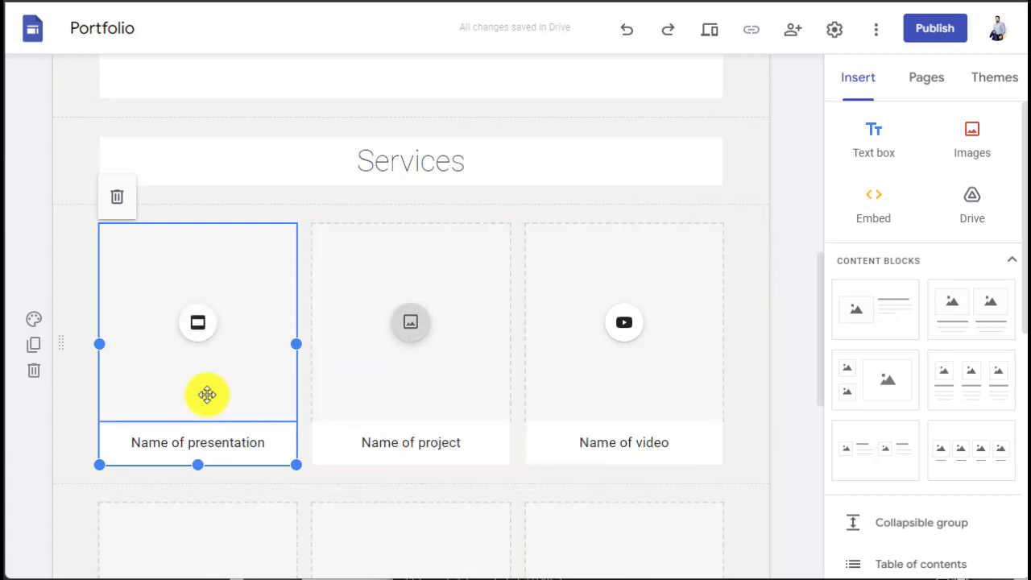
click(165, 449)
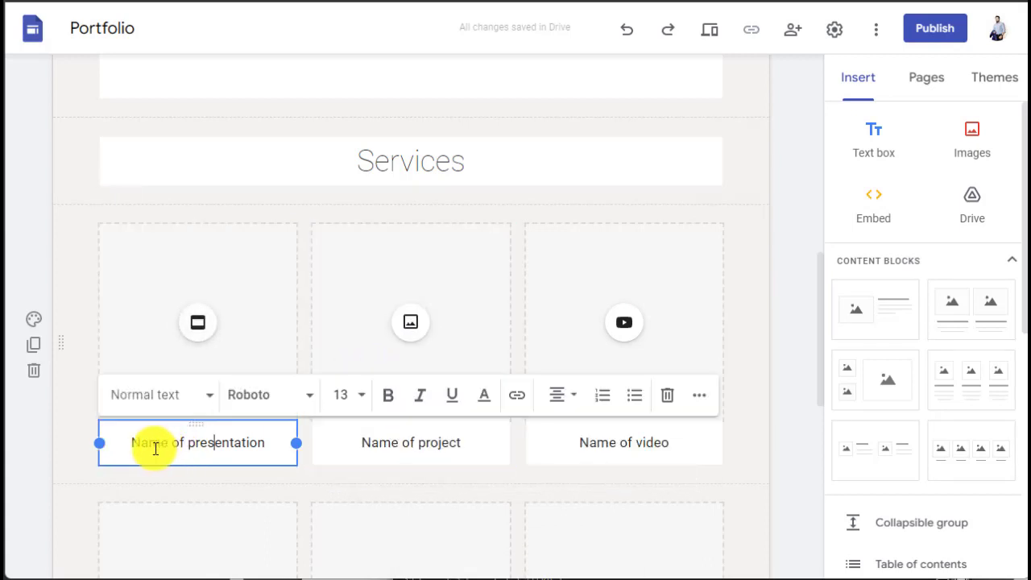
triple_click(155, 449)
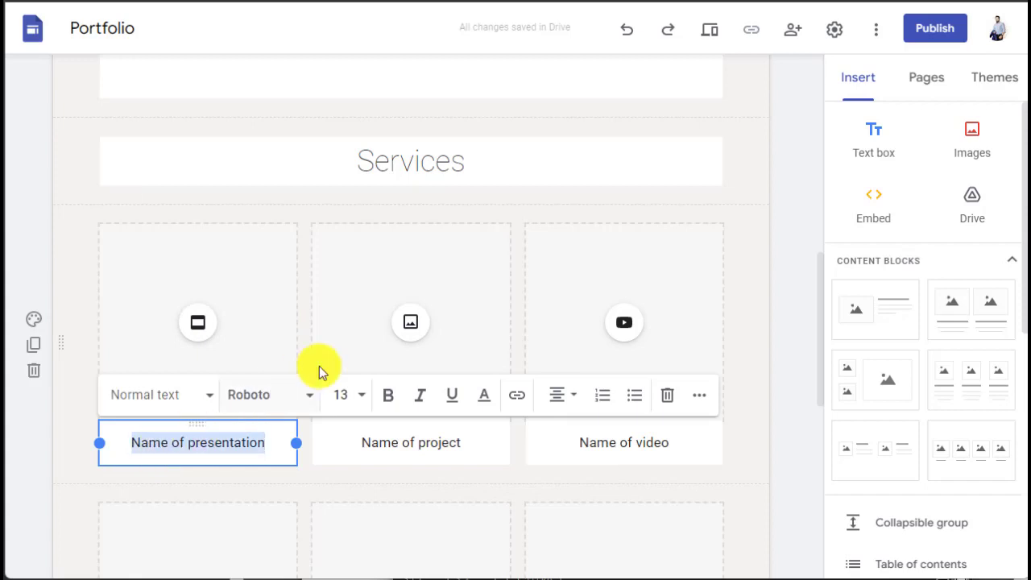
click(408, 329)
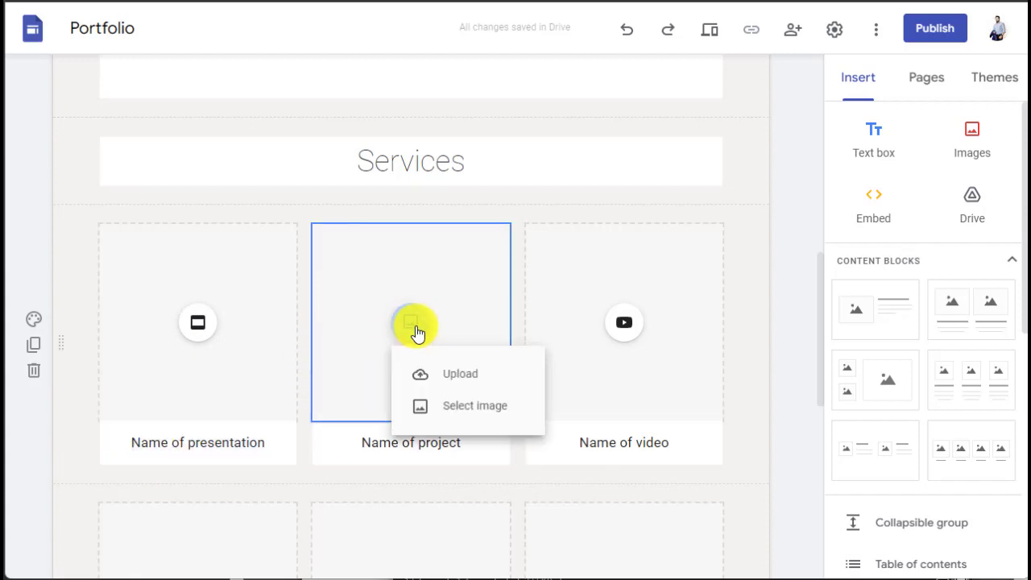
click(449, 420)
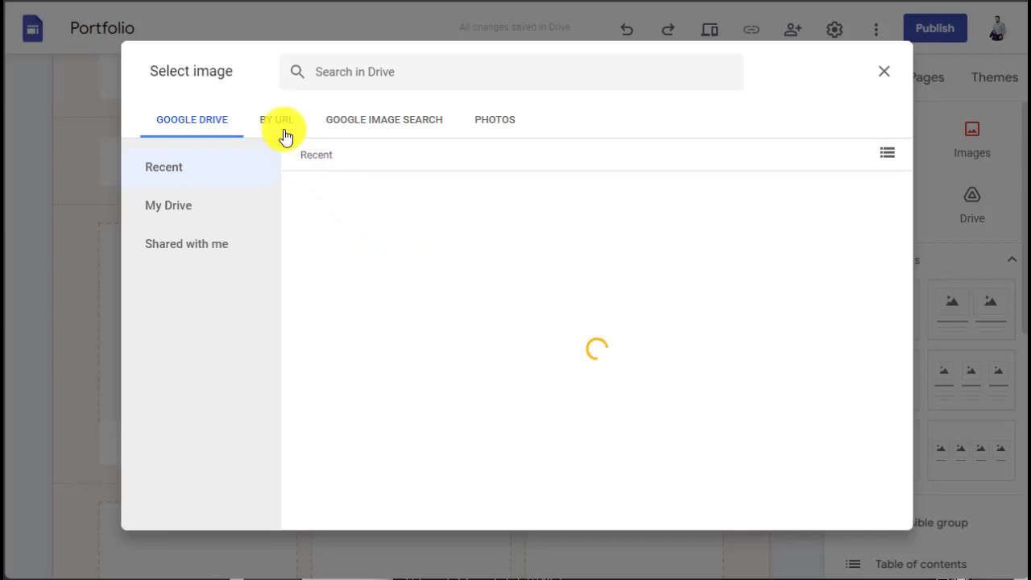
click(518, 122)
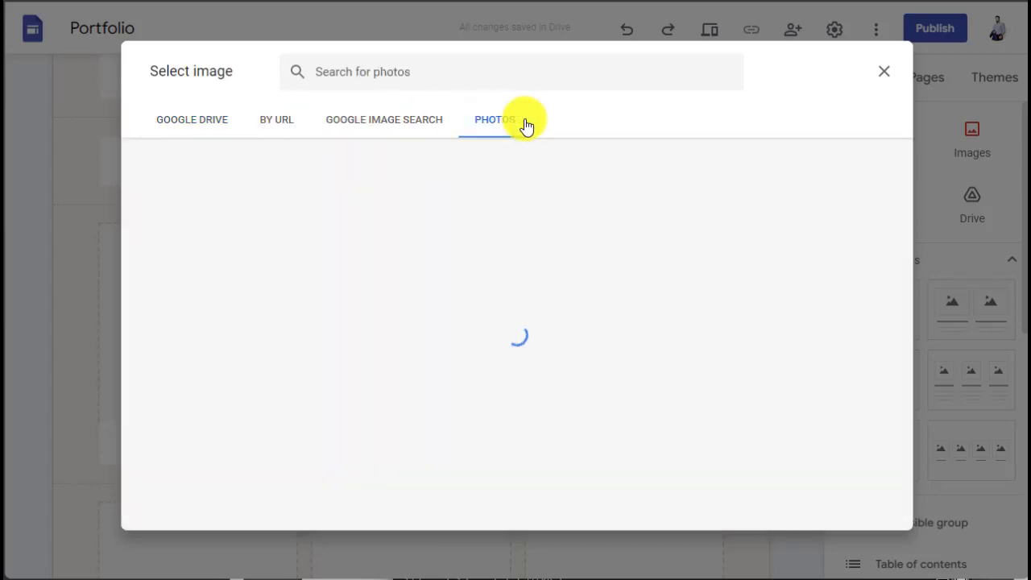
click(884, 72)
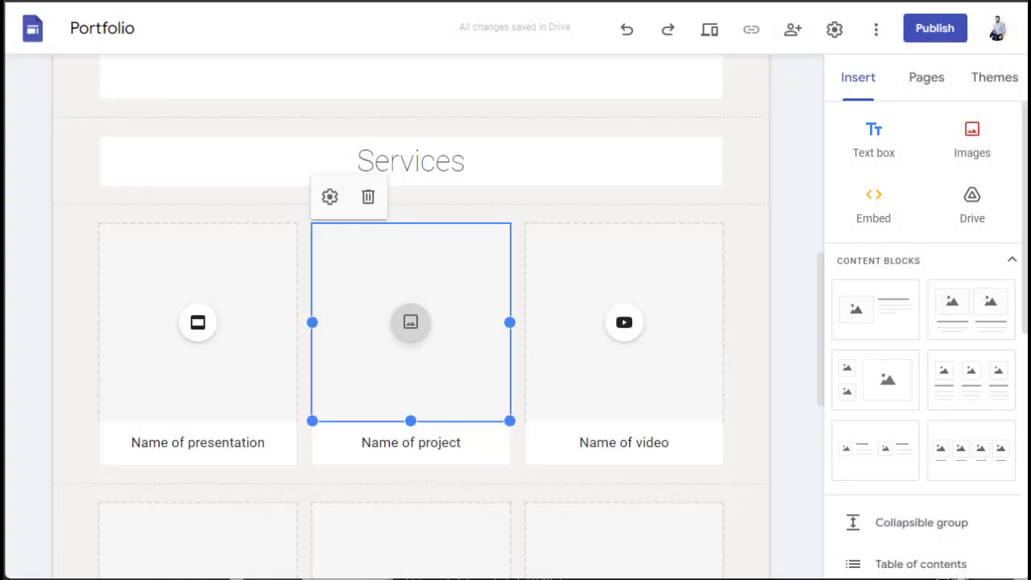
key(alt+Tab)
click(683, 359)
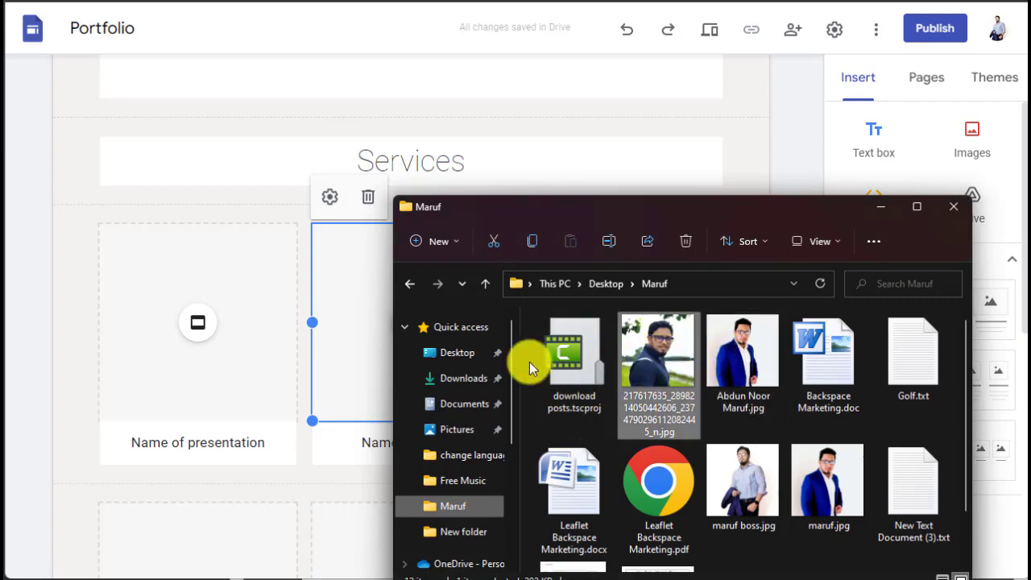
drag(530, 367, 338, 317)
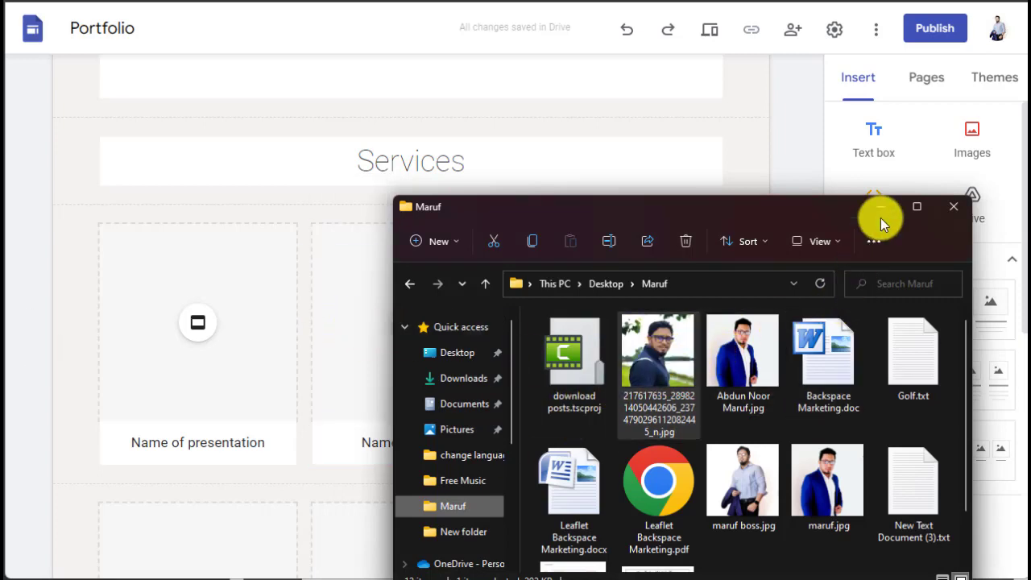
click(880, 213)
click(497, 386)
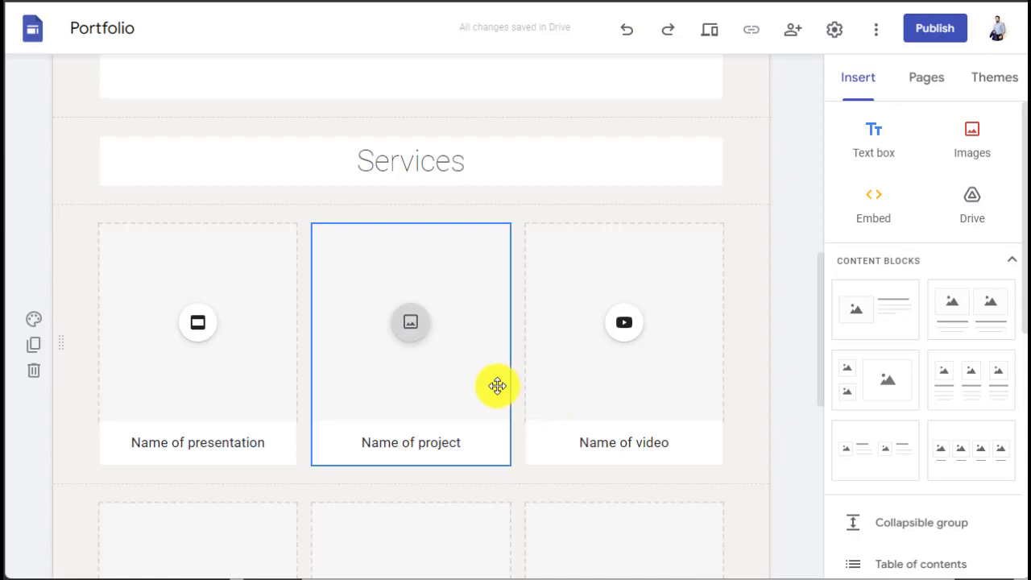
scroll(559, 401, down, 1)
click(628, 256)
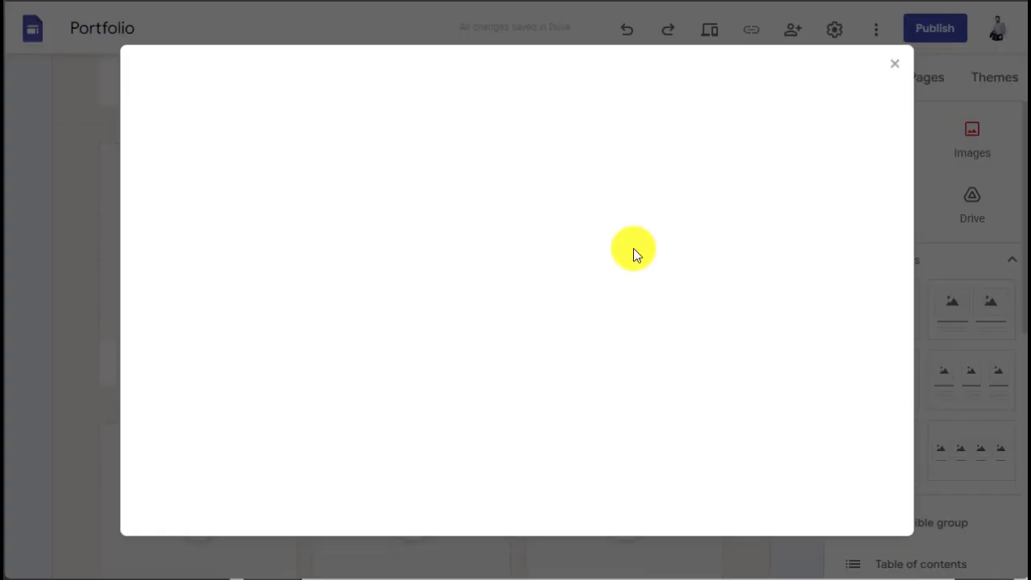
click(894, 63)
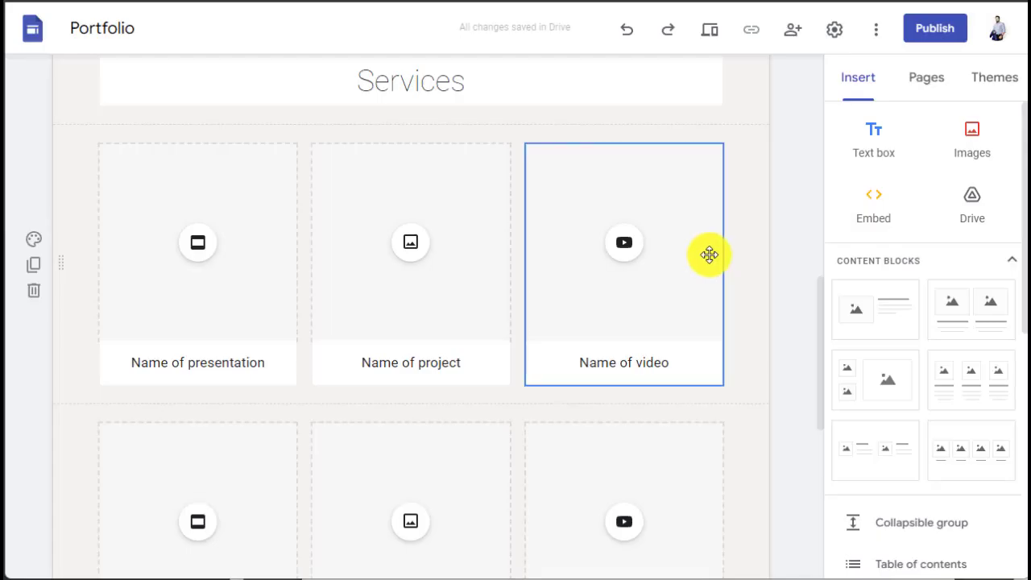
Step: Search YouTube for 'the tutorial lab' and embed the channel intro video in the third card
click(620, 240)
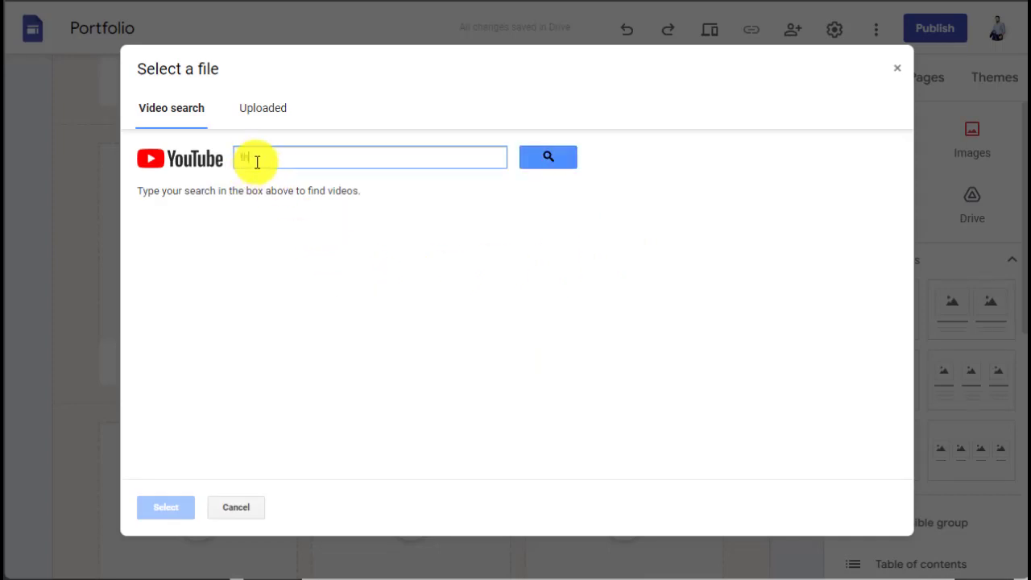
text(the tutorial lab)
key(Return)
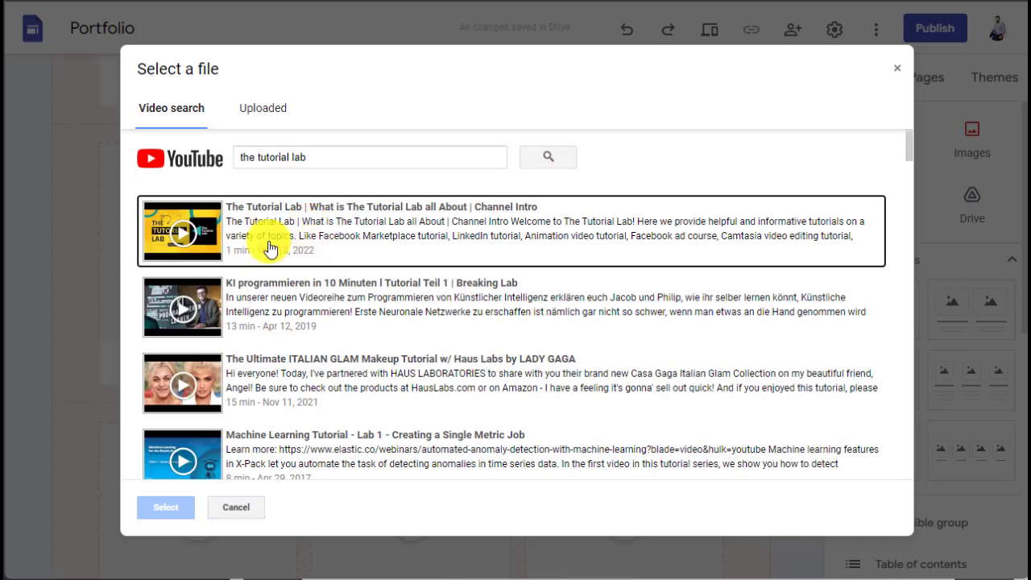
click(586, 199)
click(164, 504)
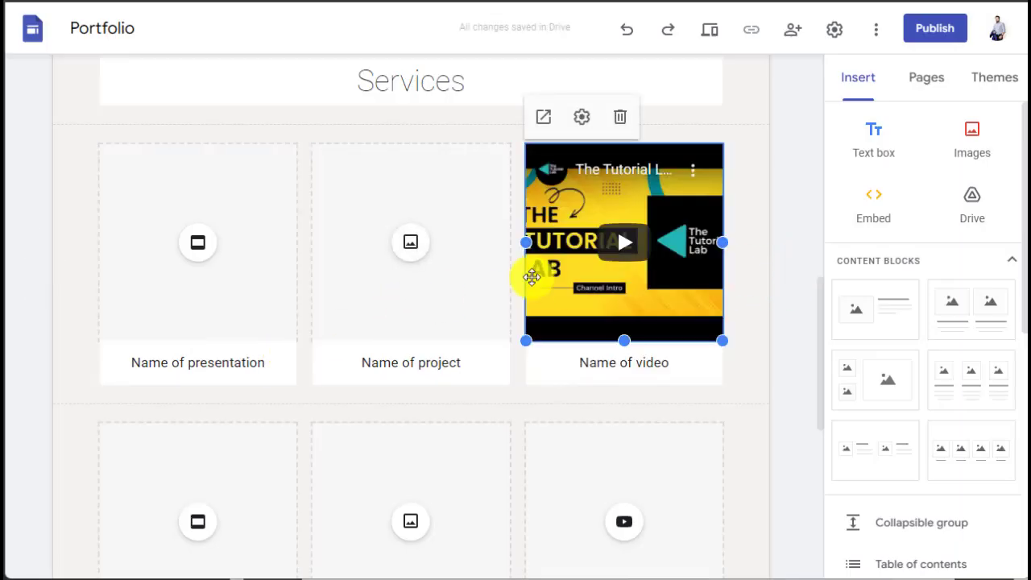
scroll(696, 330, down, 1)
Step: Delete the lower row of presentation, project and video placeholders
scroll(692, 330, down, 2)
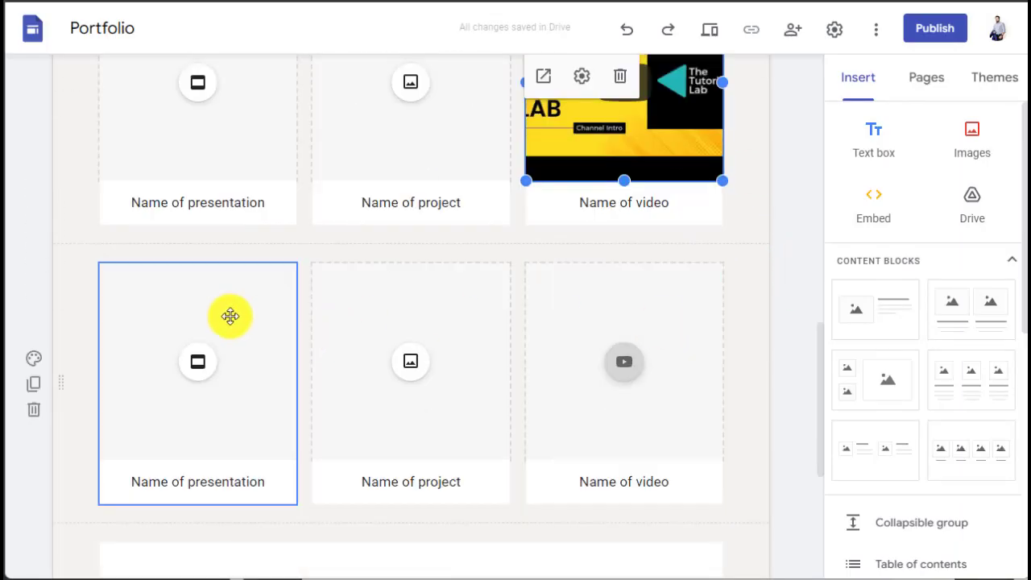
scroll(217, 309, down, 2)
scroll(194, 232, up, 1)
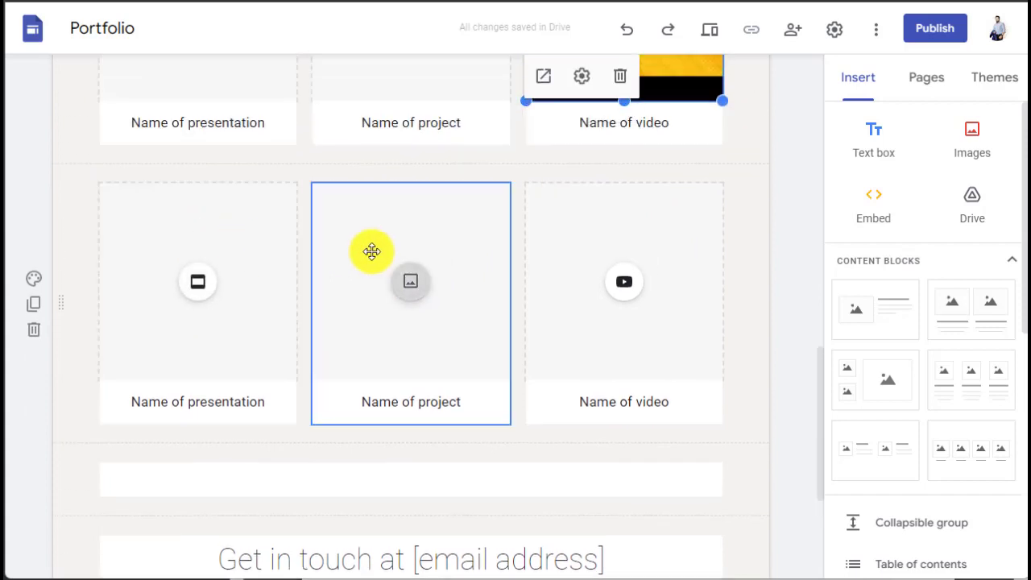
click(242, 221)
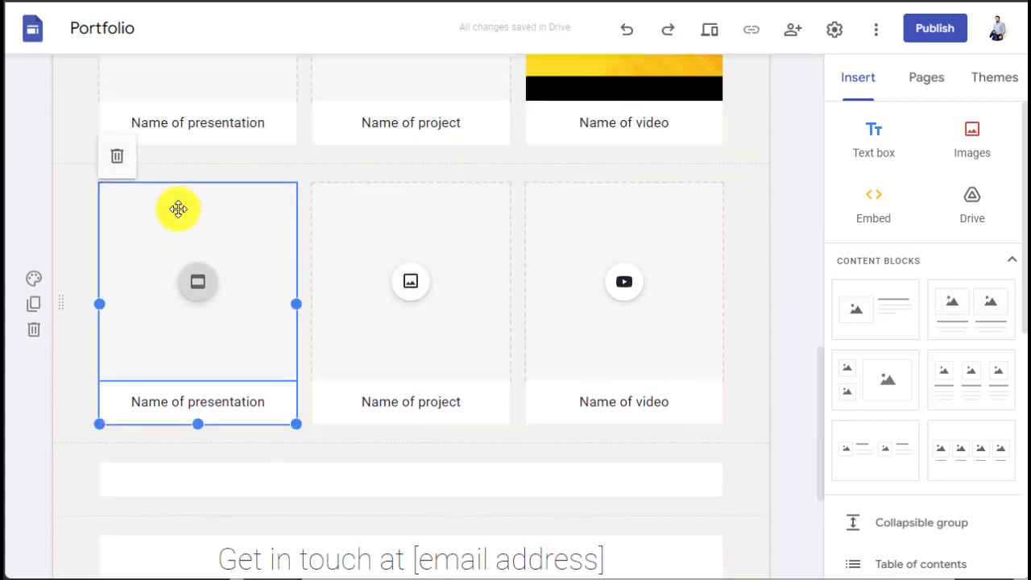
click(118, 161)
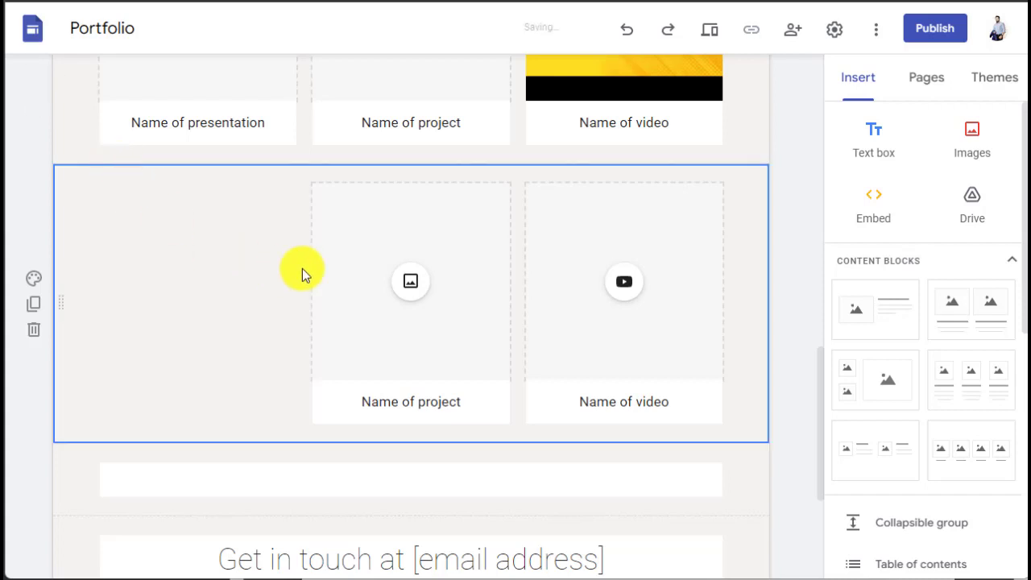
drag(362, 223, 285, 203)
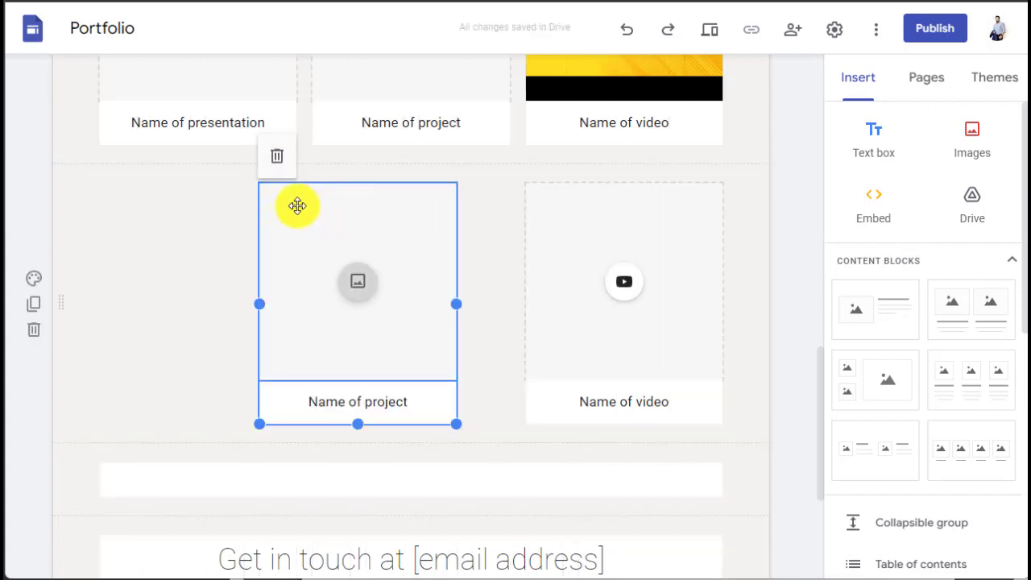
click(277, 156)
drag(546, 269, 536, 226)
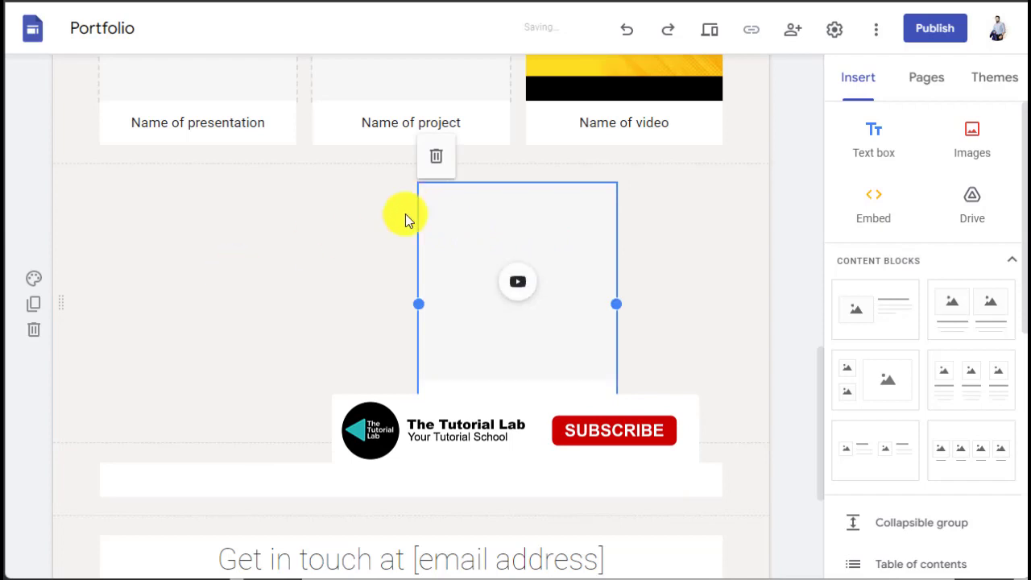
click(436, 163)
Step: Insert a three-column image-and-text content block
scroll(416, 185, up, 2)
scroll(336, 326, up, 2)
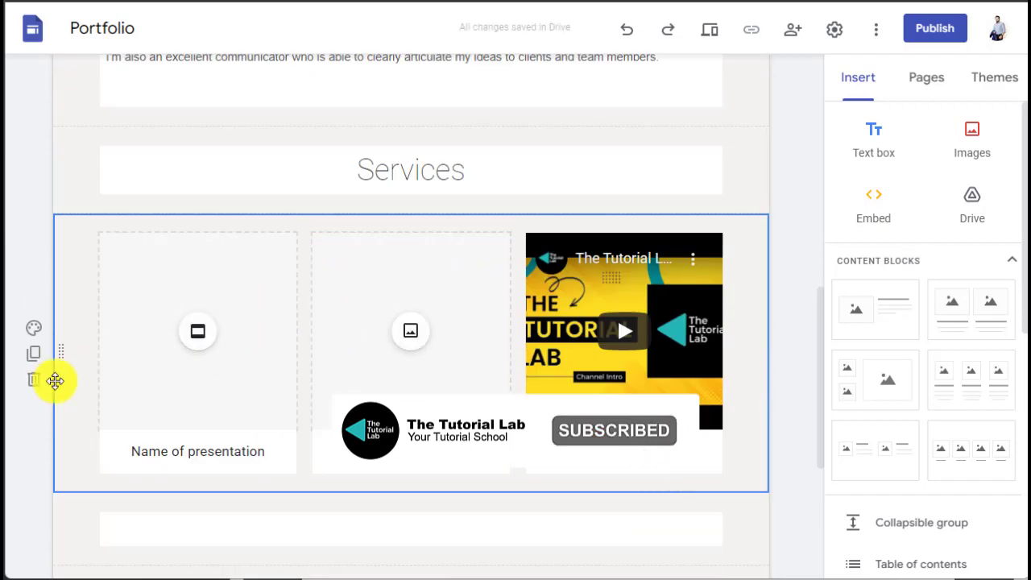
scroll(401, 364, down, 3)
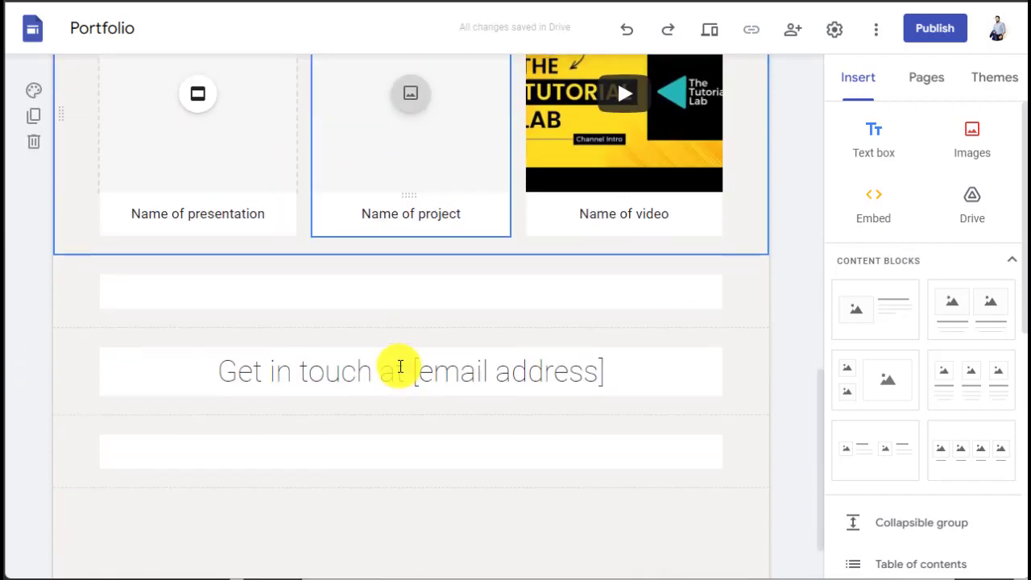
scroll(399, 367, down, 1)
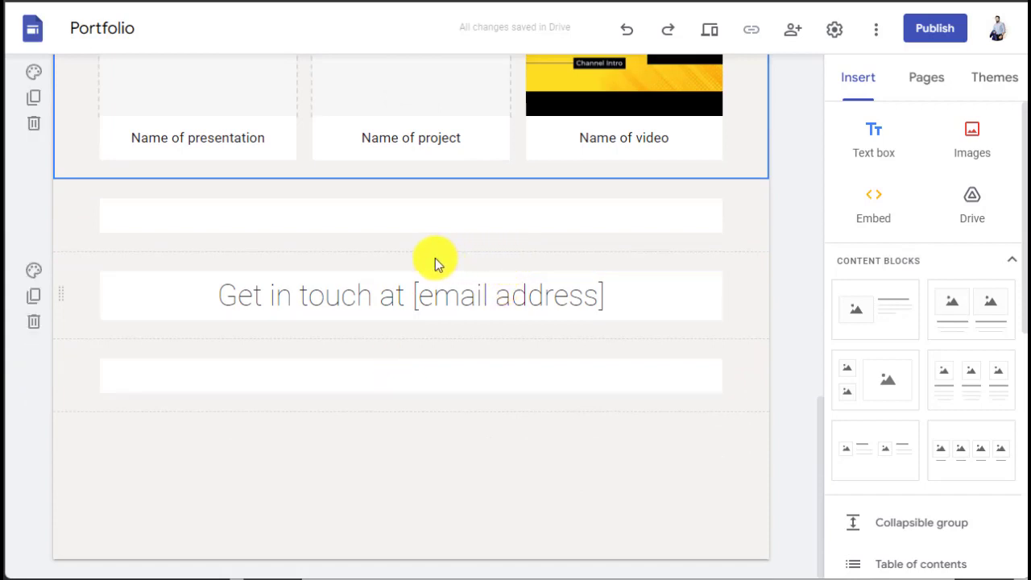
click(961, 386)
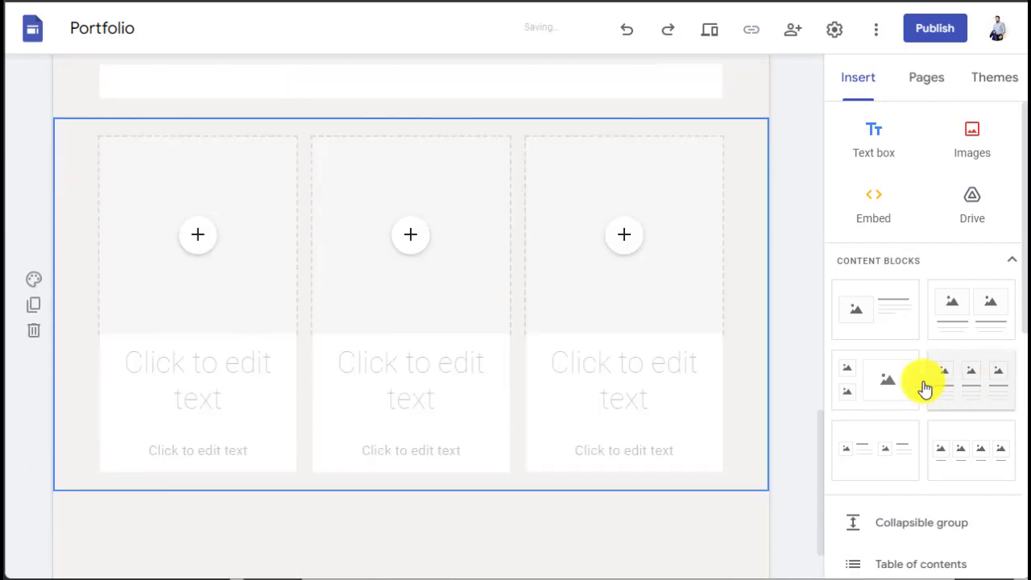
Step: Move the Get in touch section below the new block and delete the empty text section
scroll(544, 388, up, 2)
scroll(543, 386, up, 1)
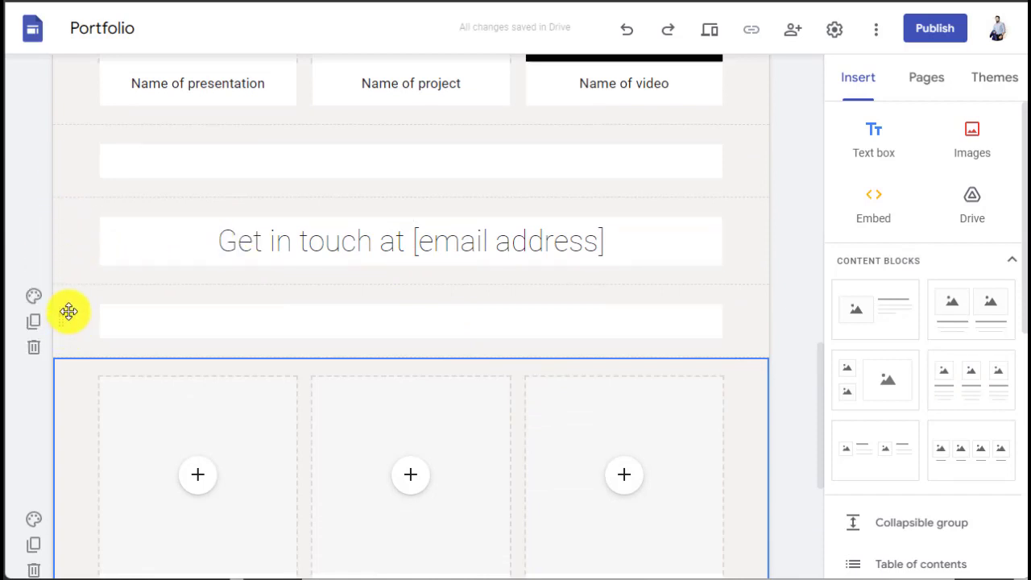
drag(68, 249, 59, 483)
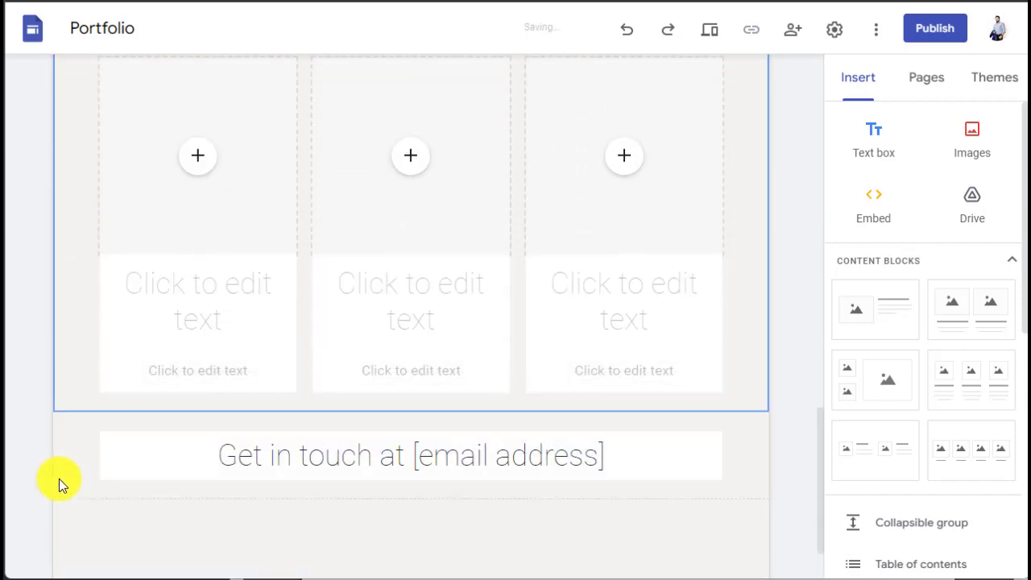
scroll(405, 420, up, 5)
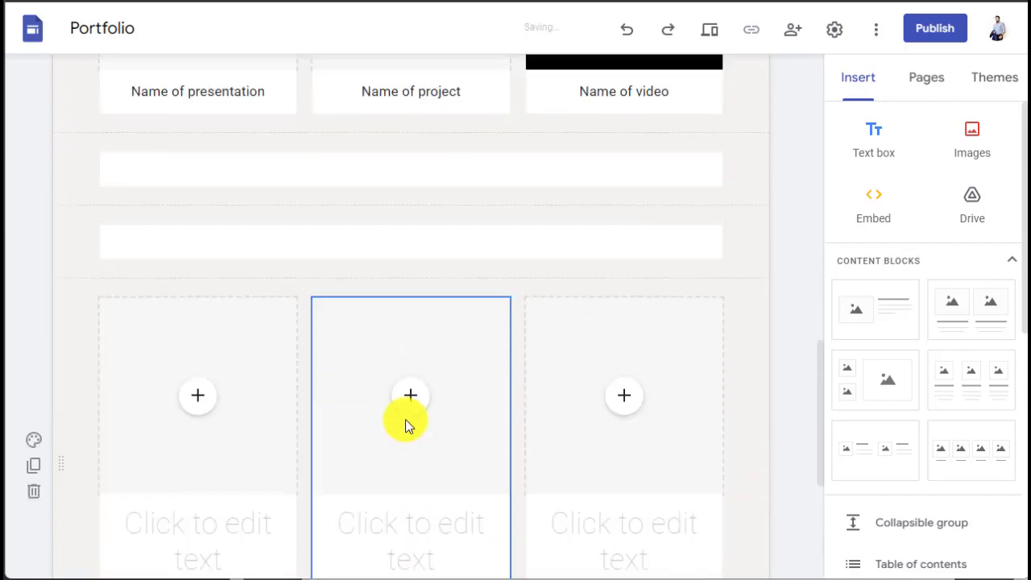
scroll(405, 419, up, 1)
scroll(387, 379, down, 1)
click(242, 177)
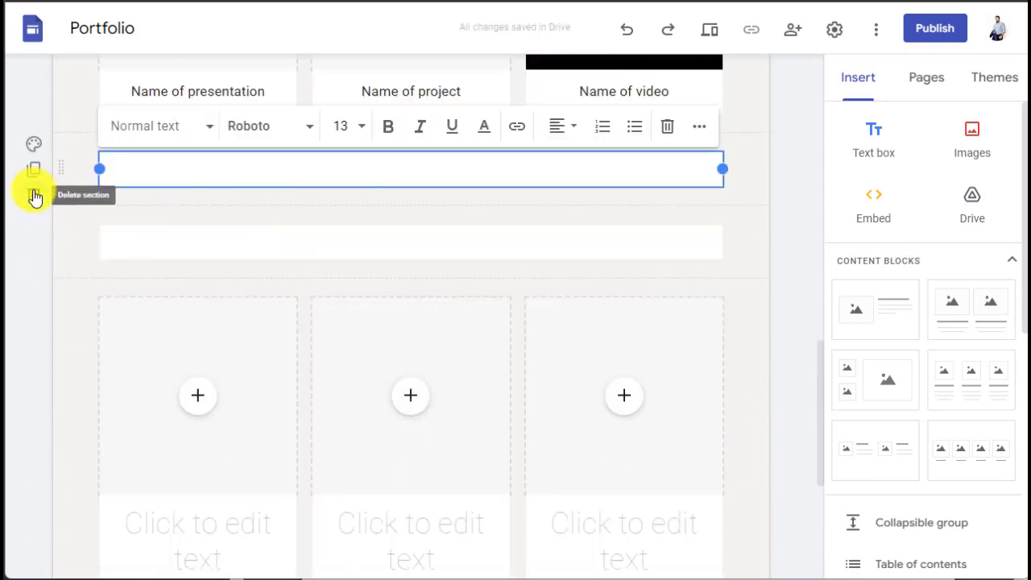
click(34, 197)
scroll(640, 336, down, 5)
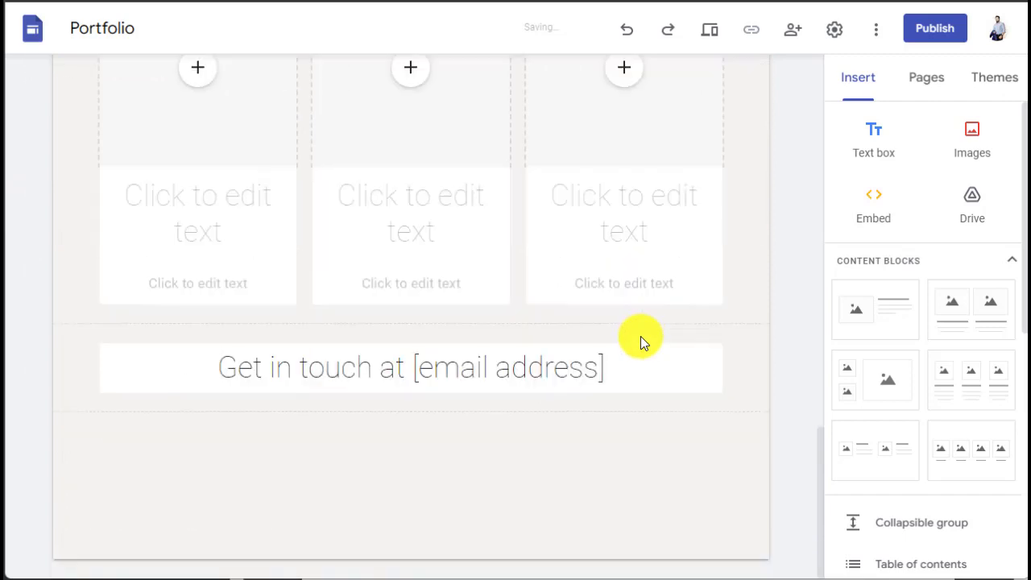
Step: Replace the [email address] placeholder in the Get in touch heading with the owner's e-mail address
click(330, 375)
triple_click(321, 376)
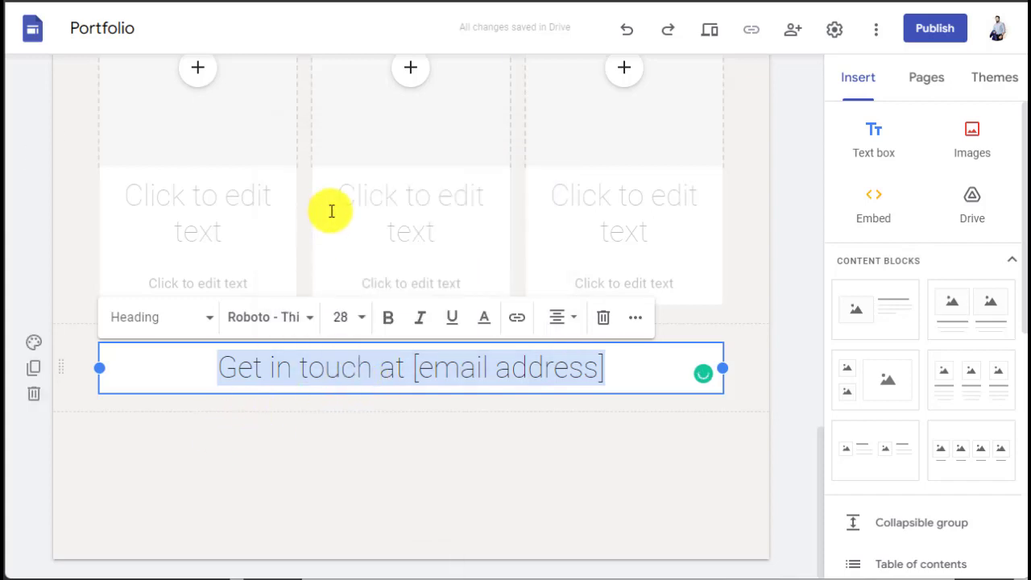
click(411, 371)
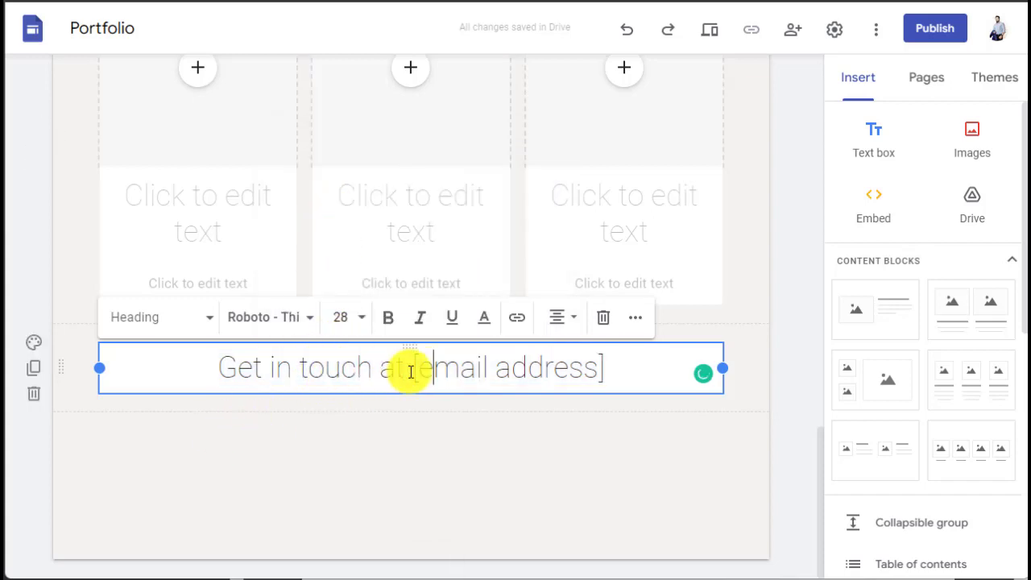
drag(415, 370, 601, 359)
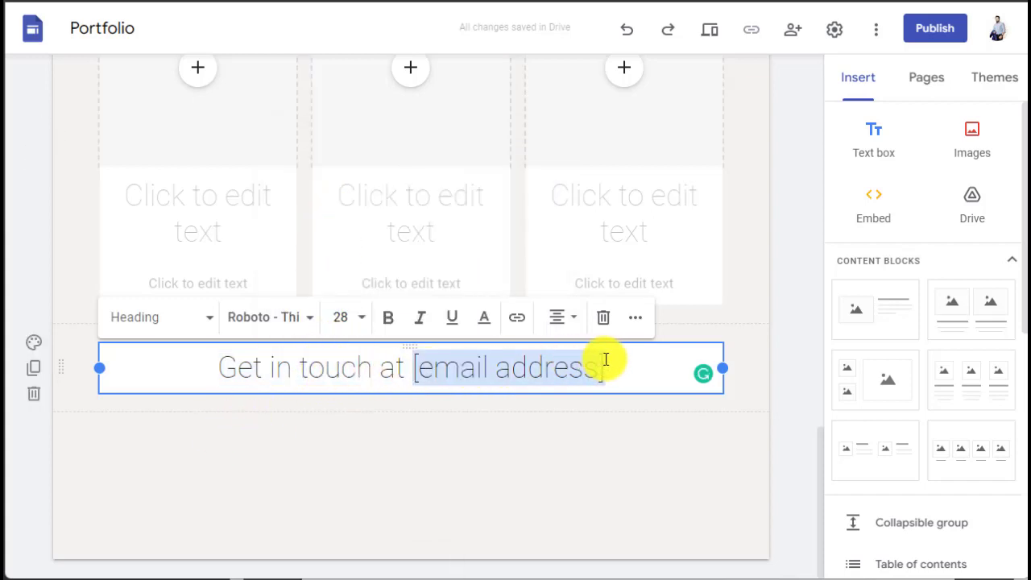
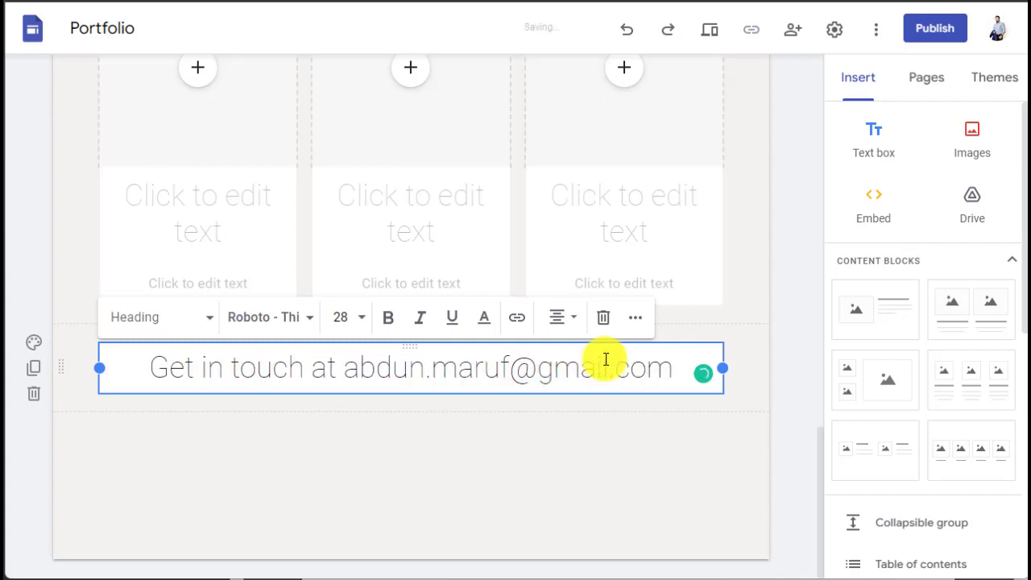
click(516, 444)
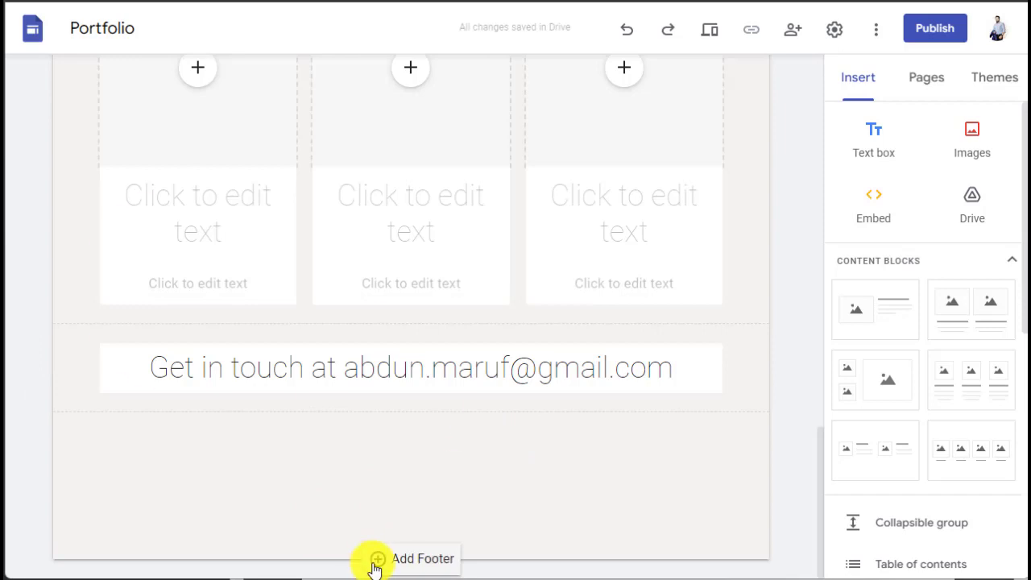
Step: Add a footer reading 'Copyright -' and the owner's name, as centred Normal text
click(377, 560)
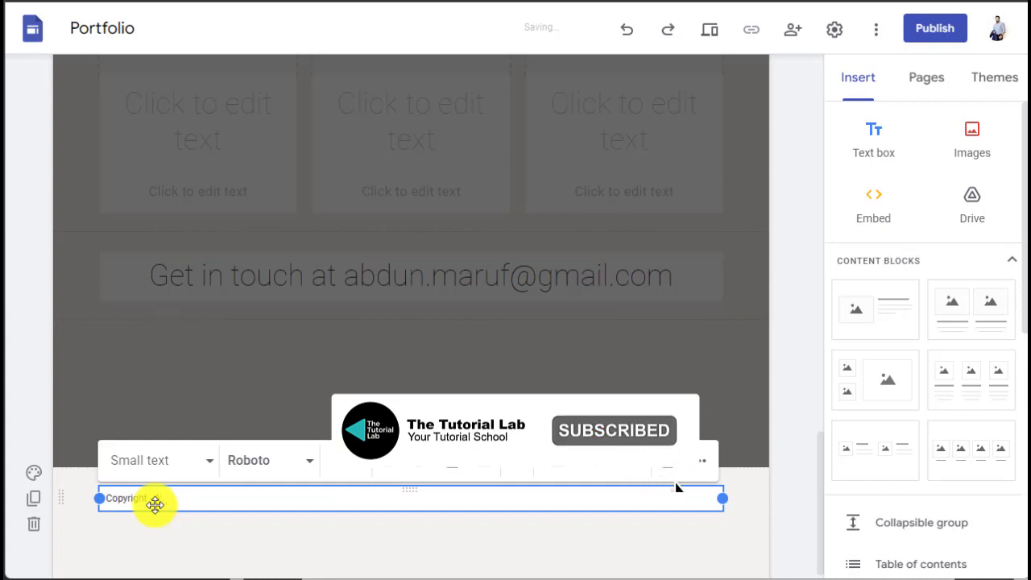
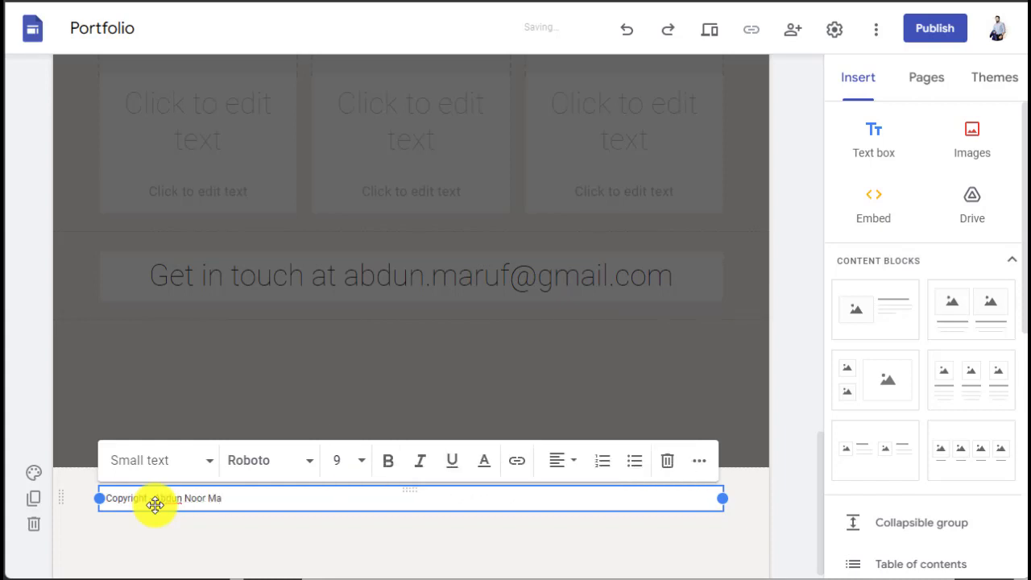
click(171, 465)
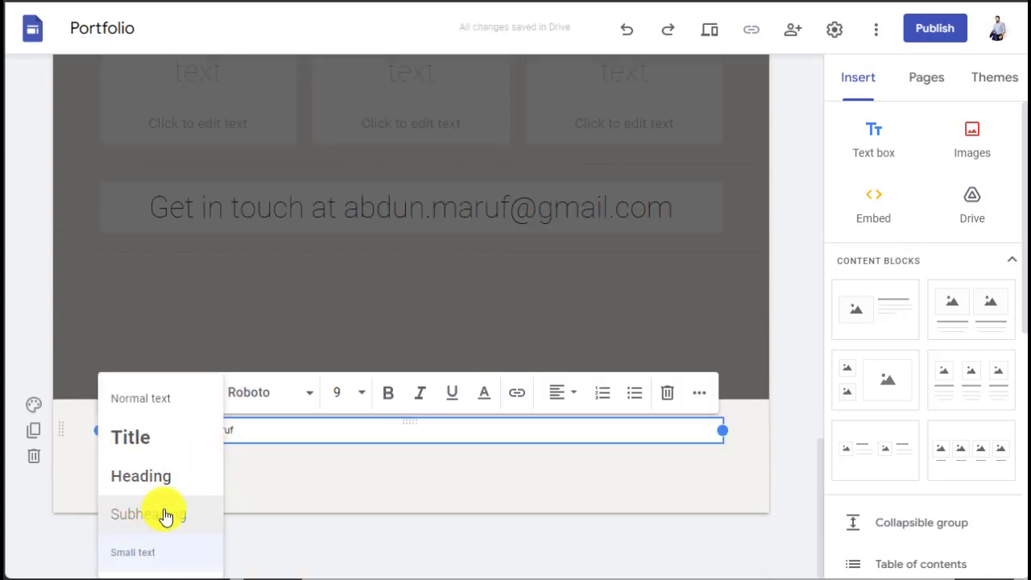
click(148, 407)
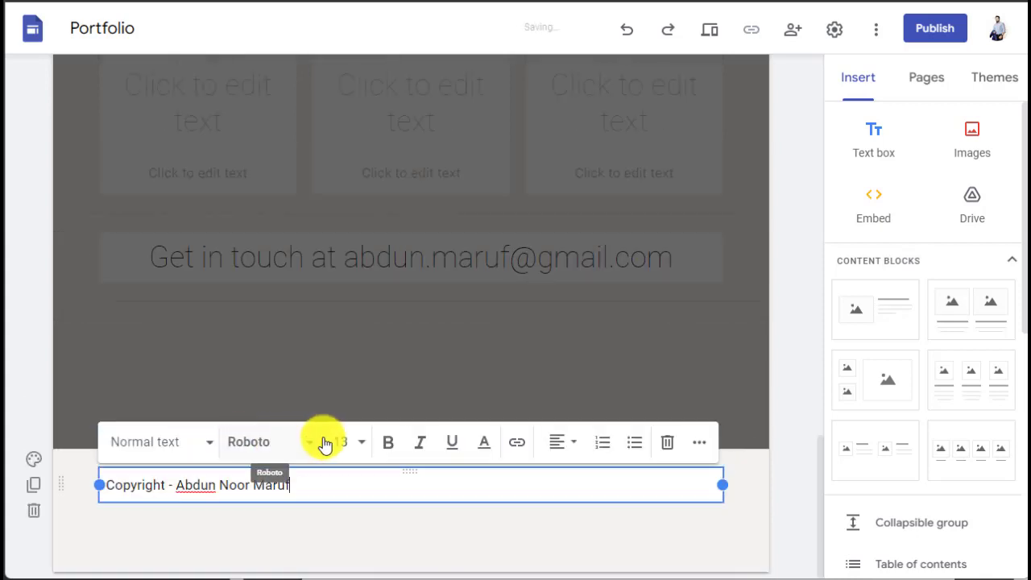
click(562, 452)
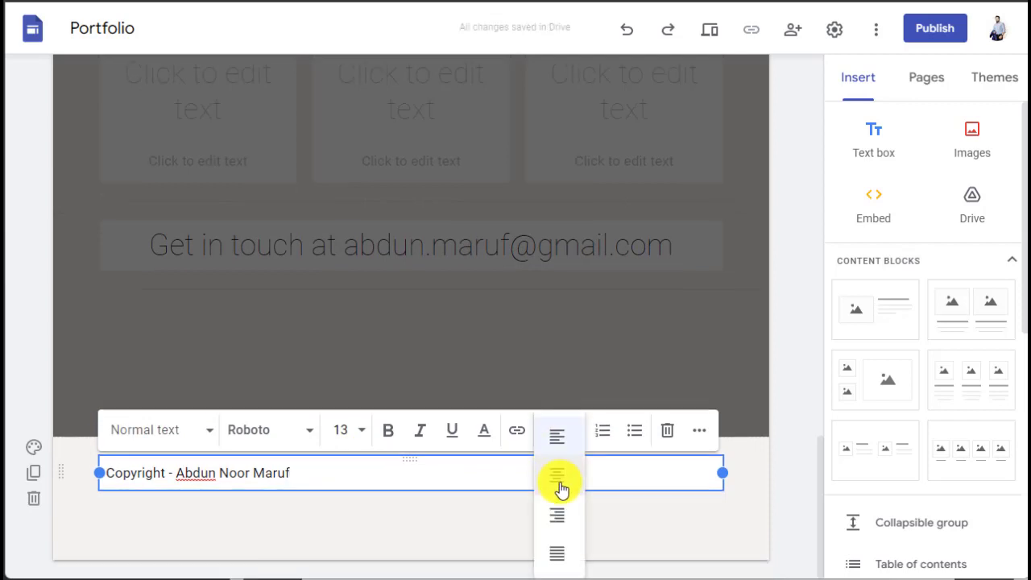
click(559, 486)
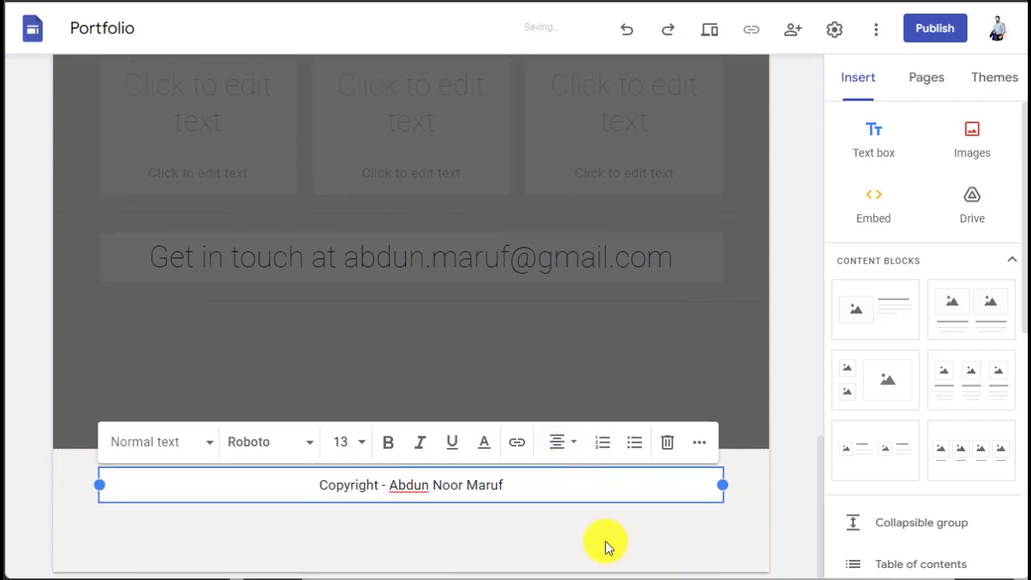
click(605, 545)
click(551, 491)
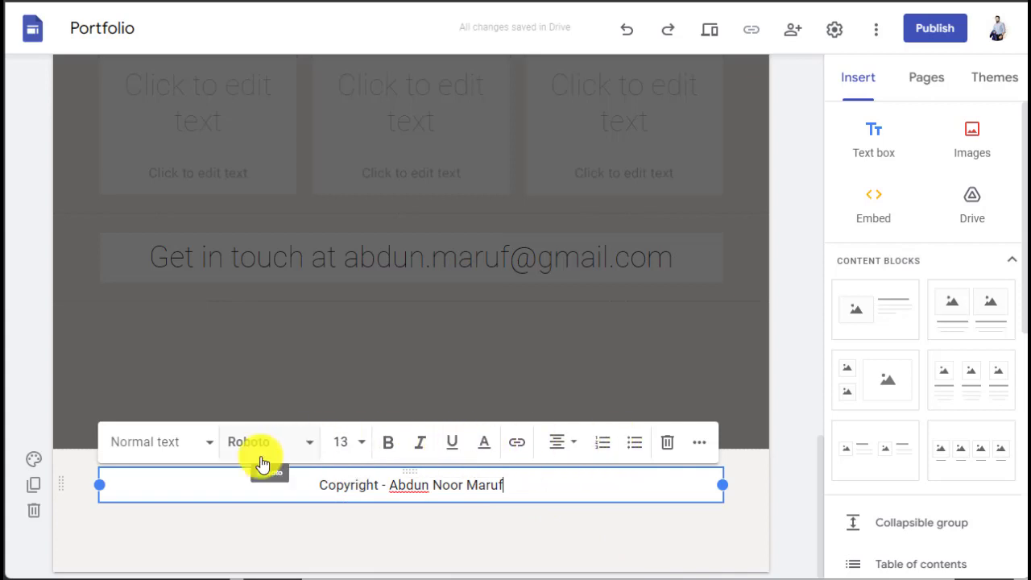
click(795, 500)
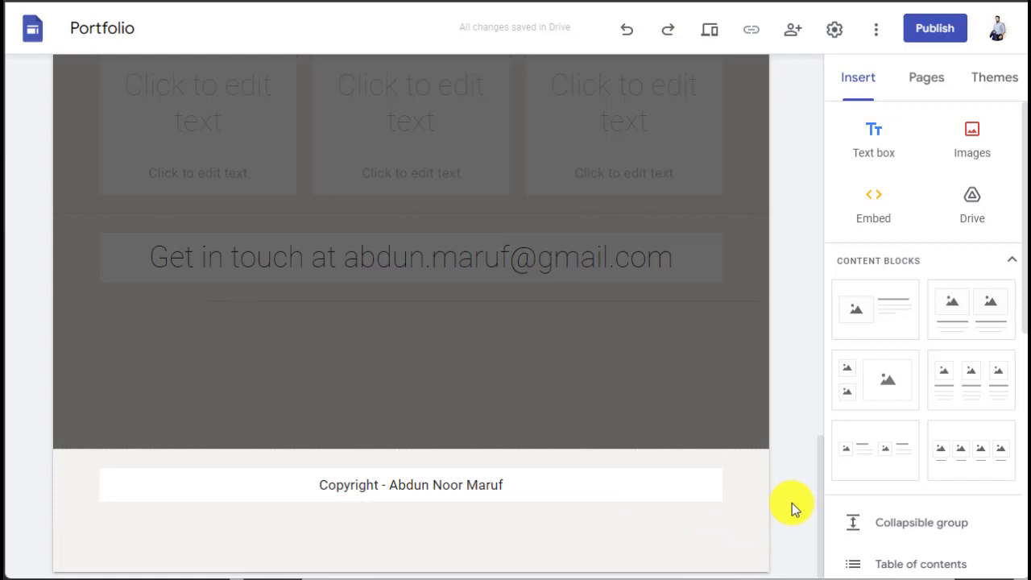
scroll(781, 493, up, 1)
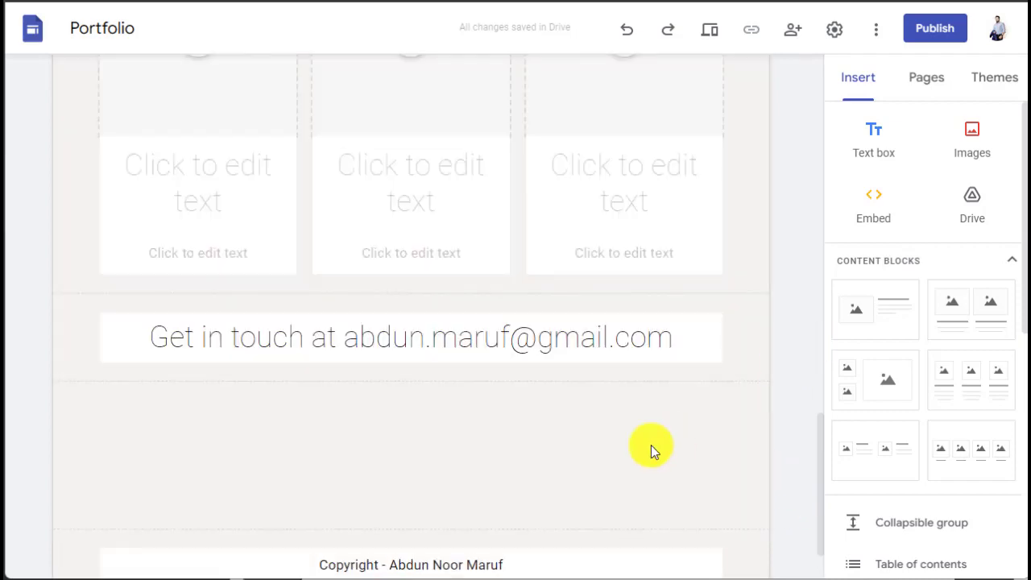
Step: Review the About page, then switch to the Project Page
scroll(651, 445, up, 8)
scroll(651, 445, up, 5)
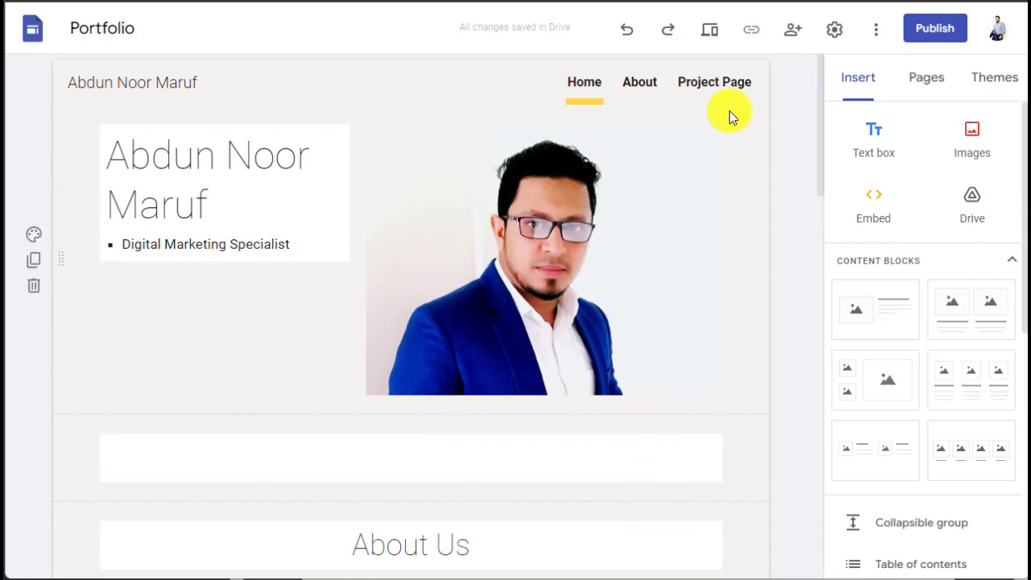
click(637, 91)
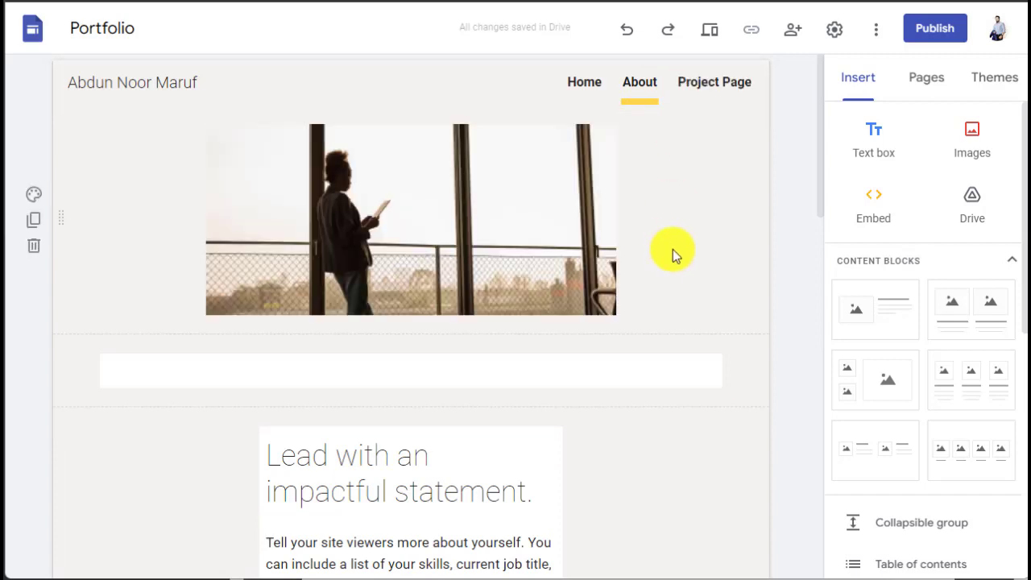
click(728, 88)
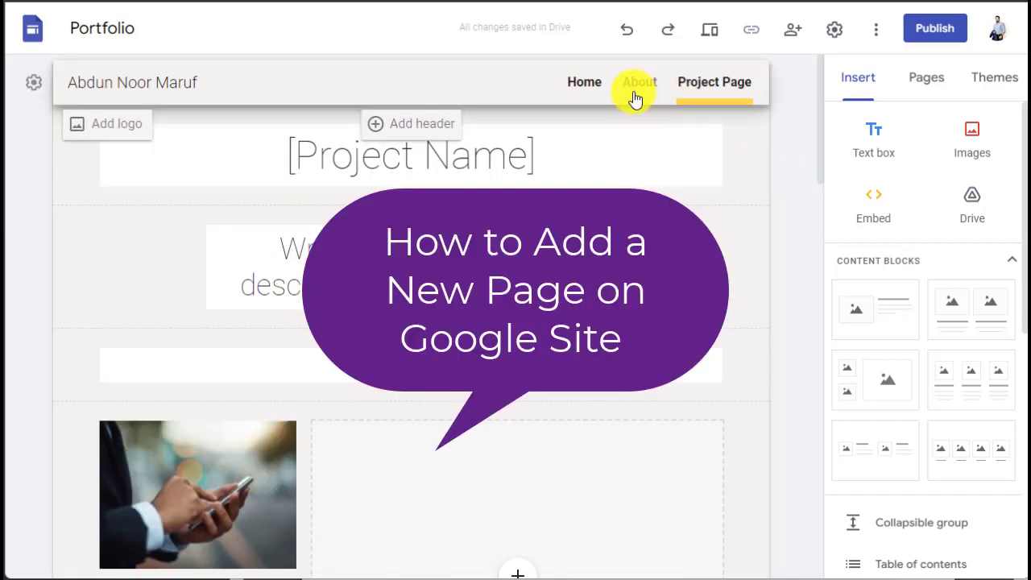
Step: Create a new page named 'Contact' from the Pages panel
click(932, 83)
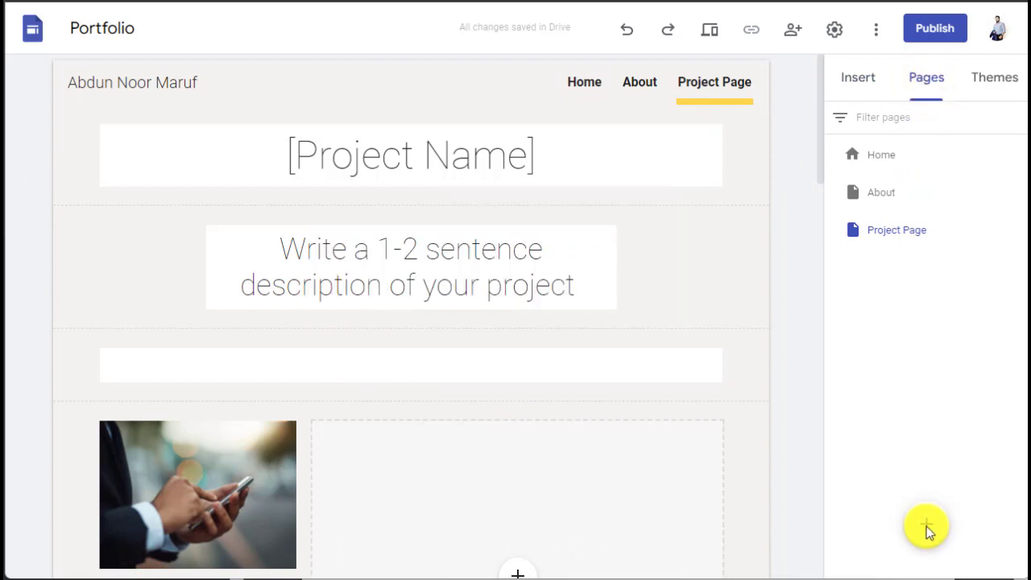
mouse_move(926, 528)
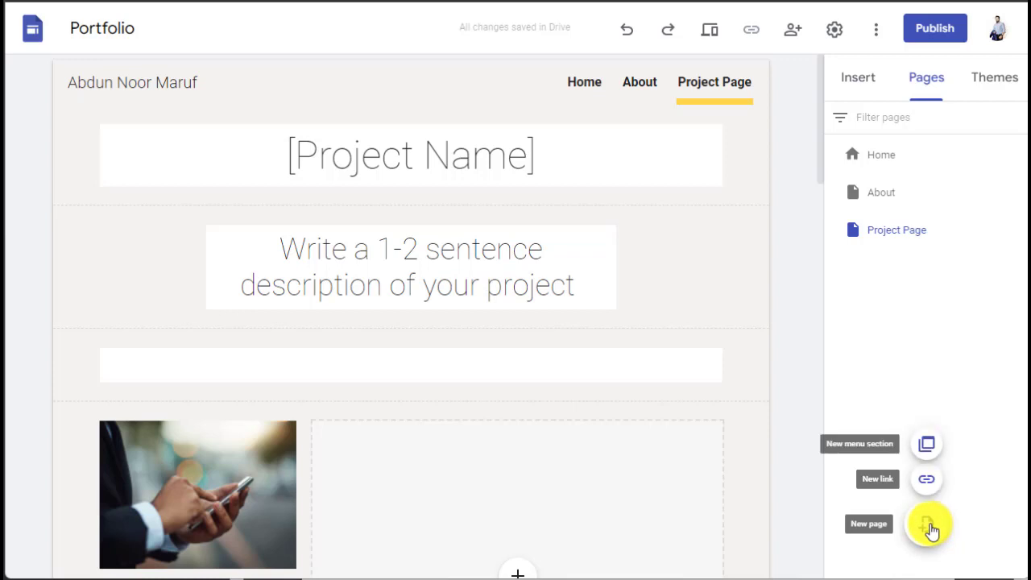
click(929, 529)
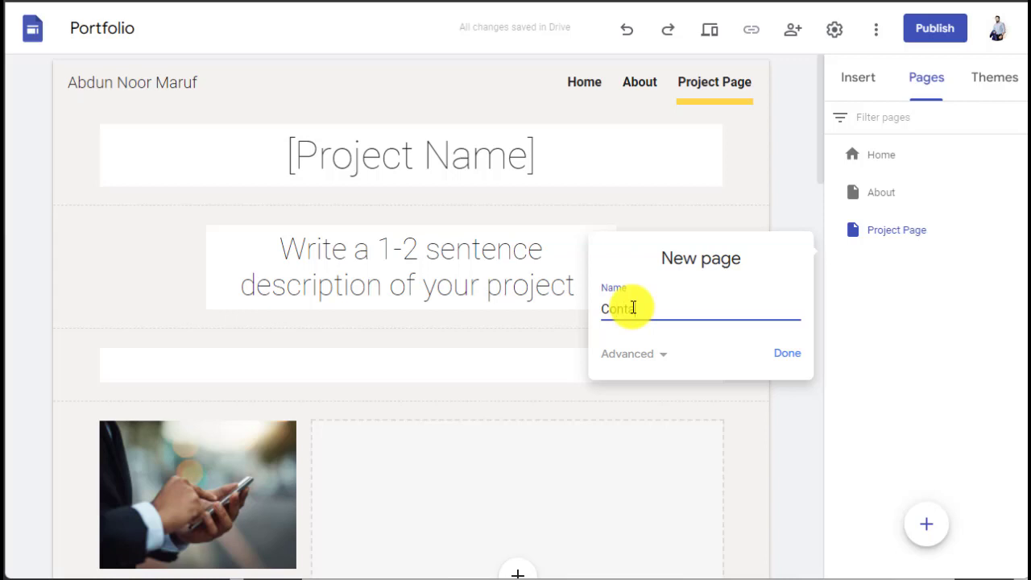
text(Conta)
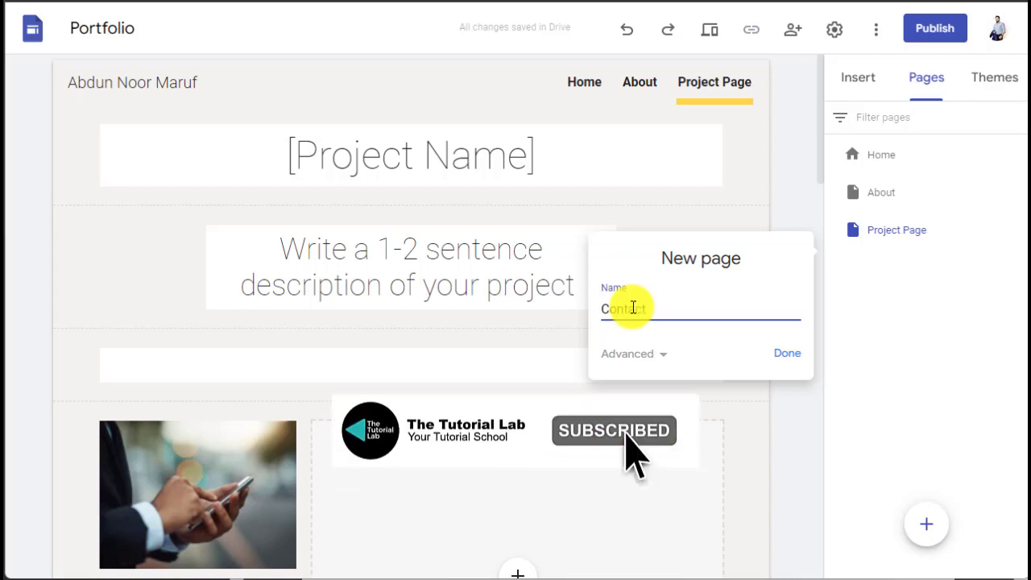
text(ct)
click(790, 357)
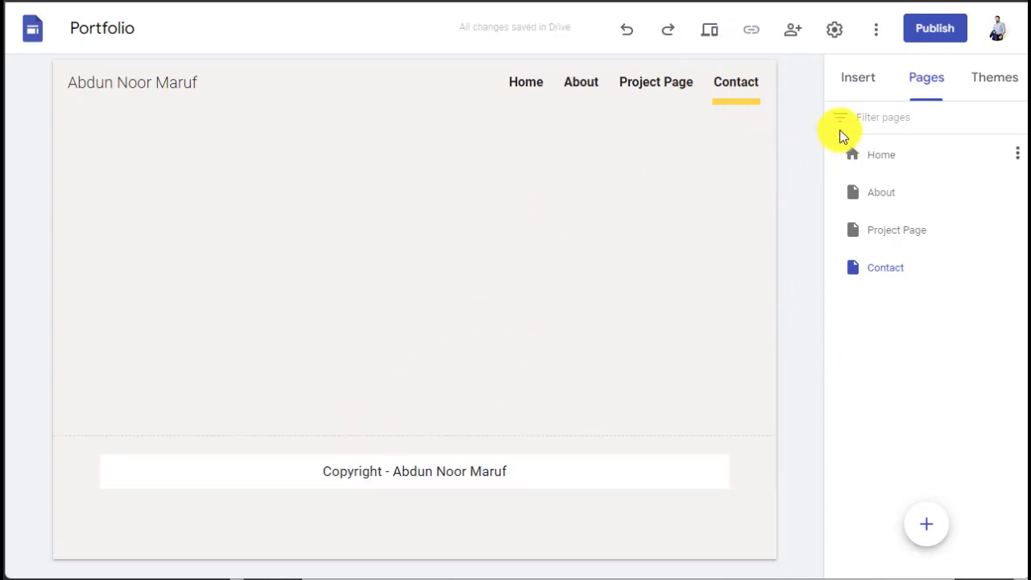
Step: Insert a map of the owner's business listing in Pabna onto the Contact page
click(853, 86)
scroll(928, 318, down, 6)
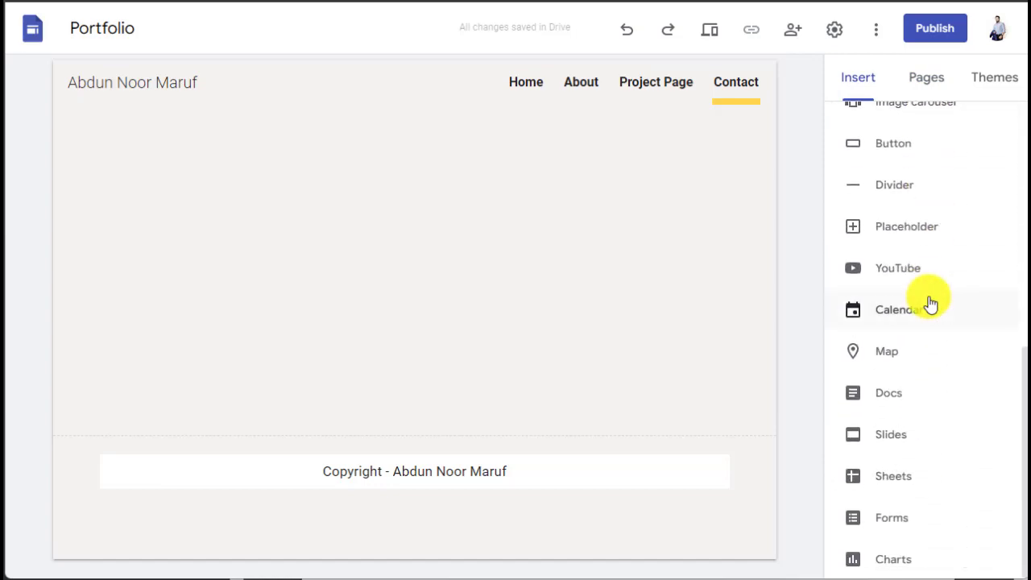
click(878, 355)
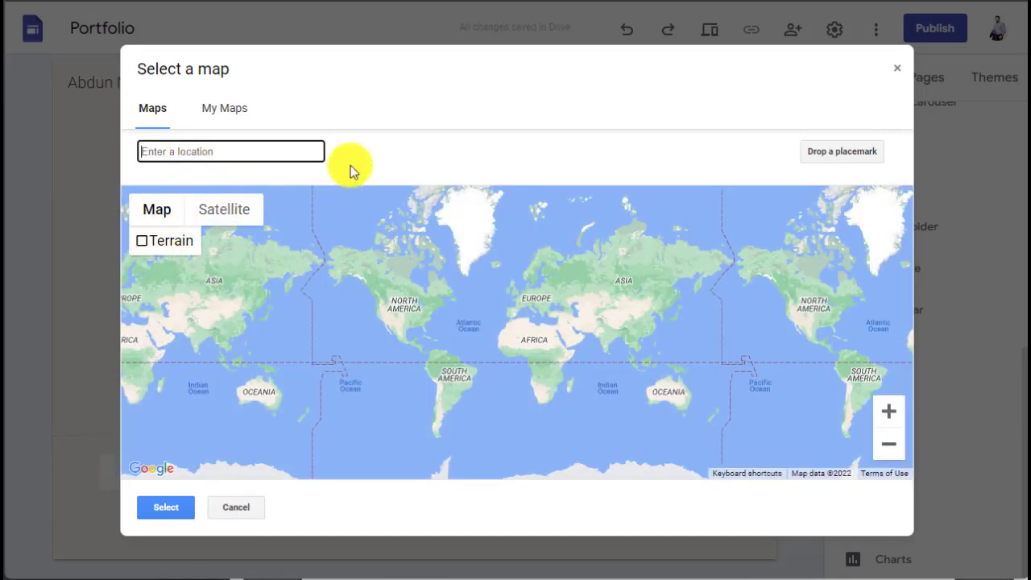
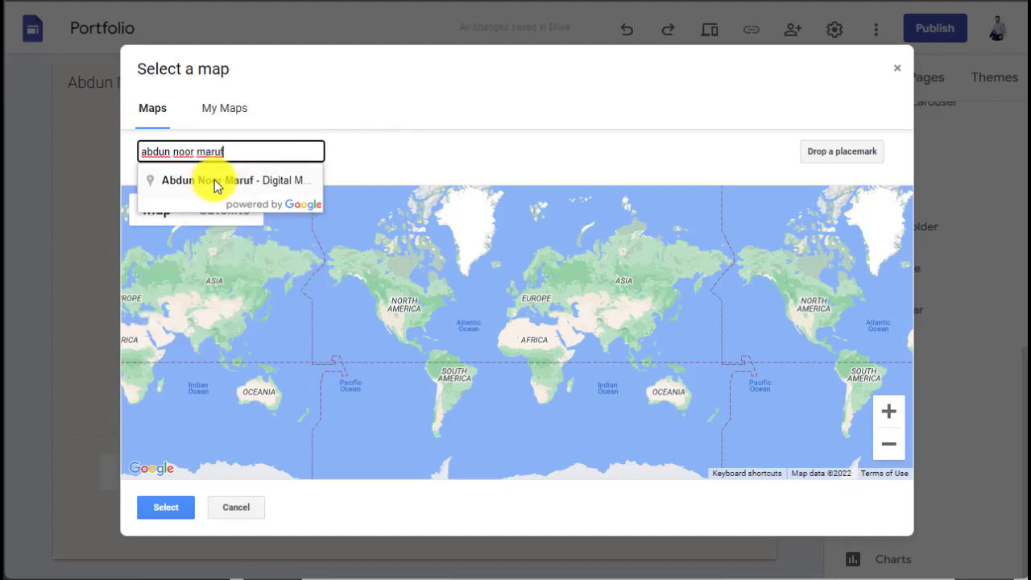
click(187, 182)
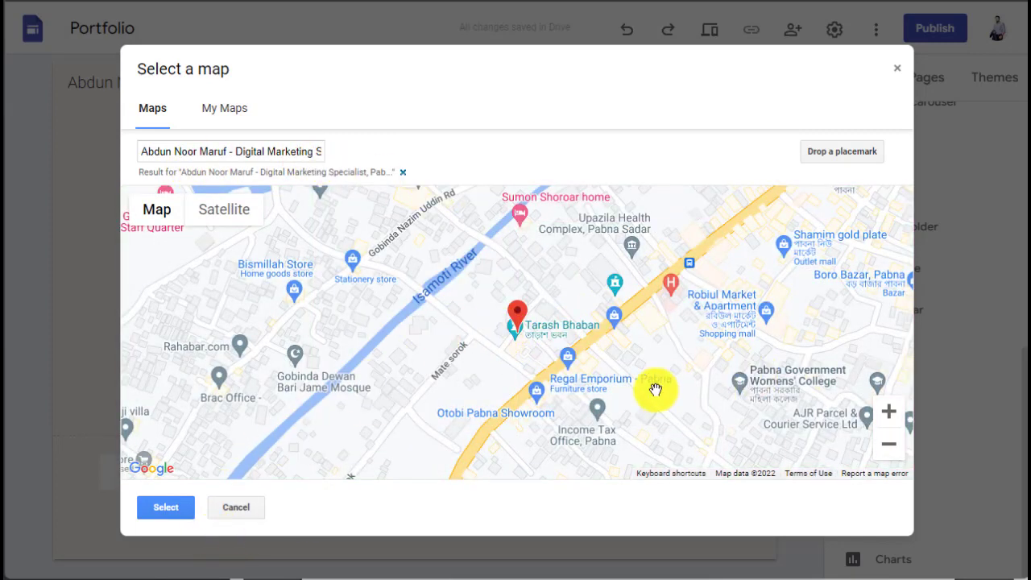
click(154, 509)
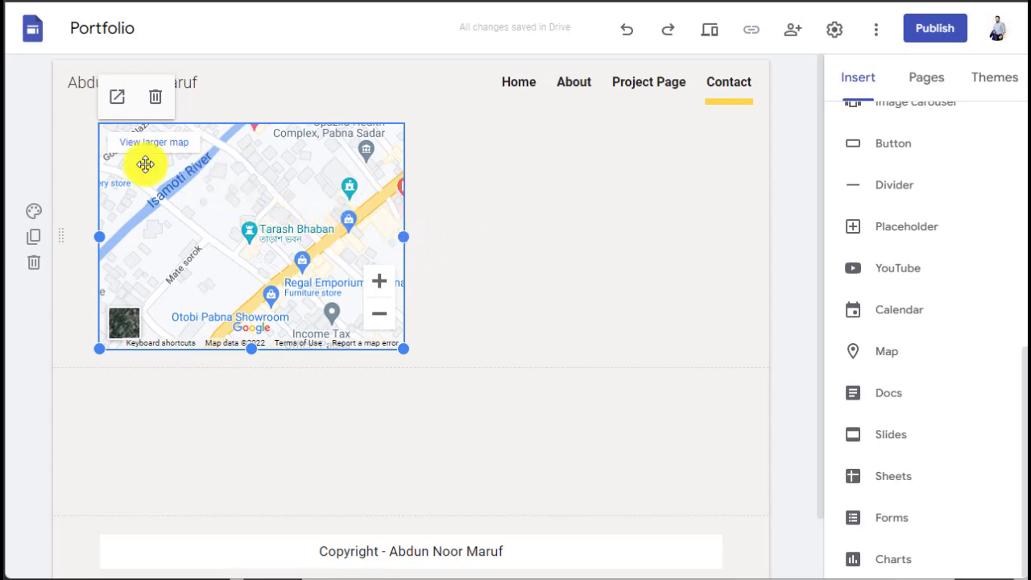
Step: Widen the embedded map toward the full page width
drag(404, 234, 723, 227)
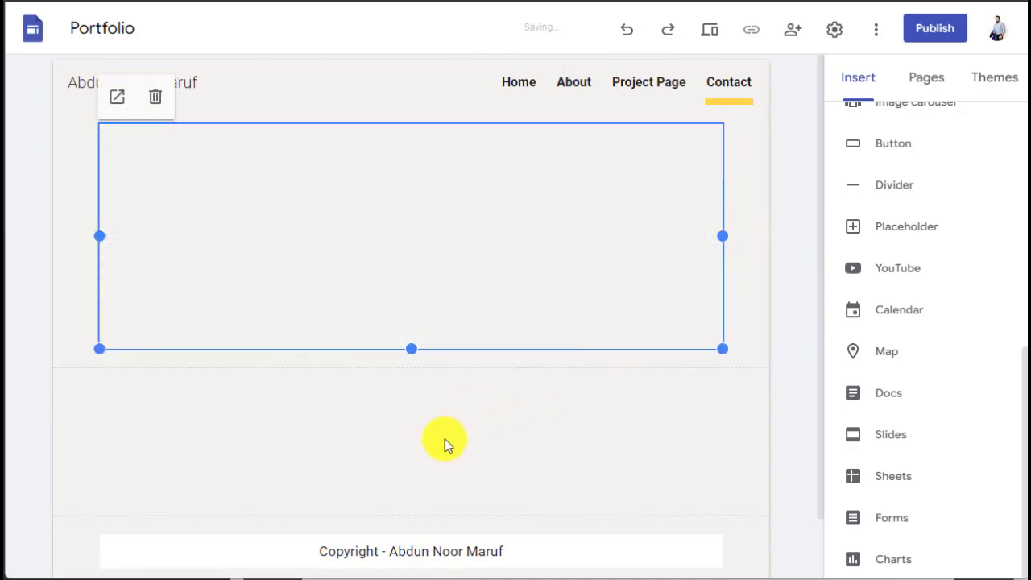
click(282, 456)
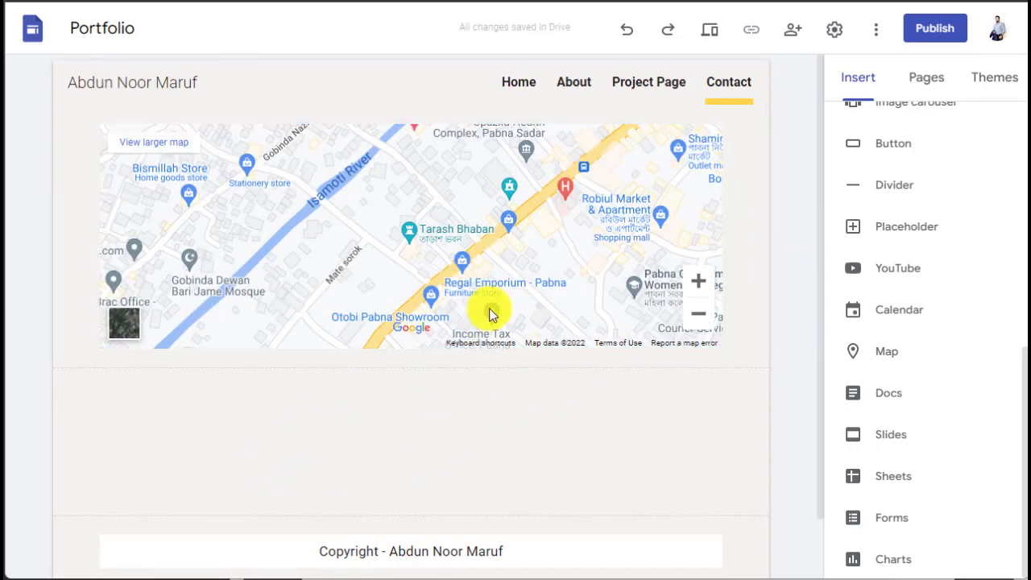
scroll(486, 309, down, 2)
scroll(486, 309, up, 2)
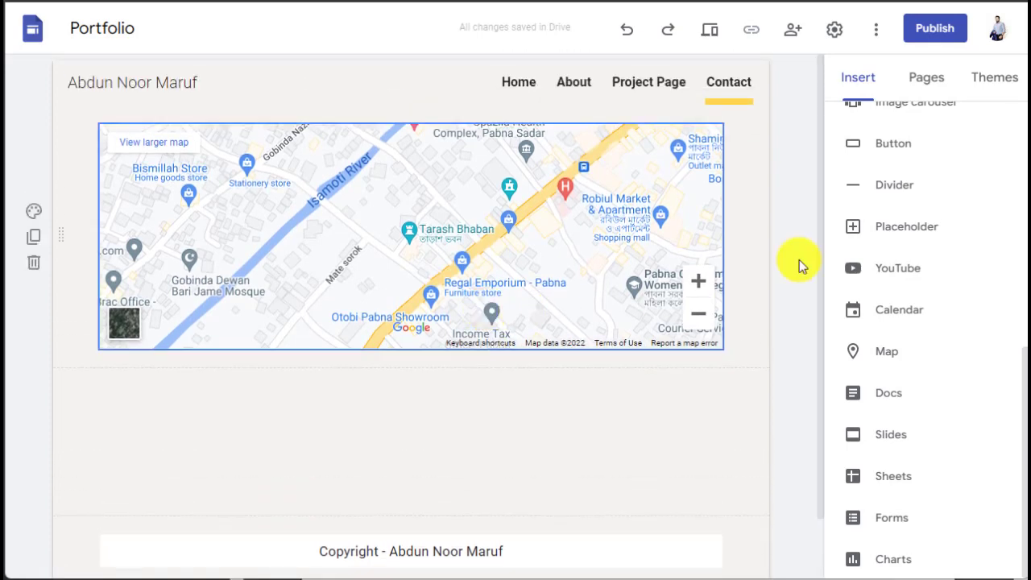
scroll(902, 321, up, 2)
Step: Check the Forms list for an existing form, find it empty, and start a new Google search
scroll(902, 320, down, 2)
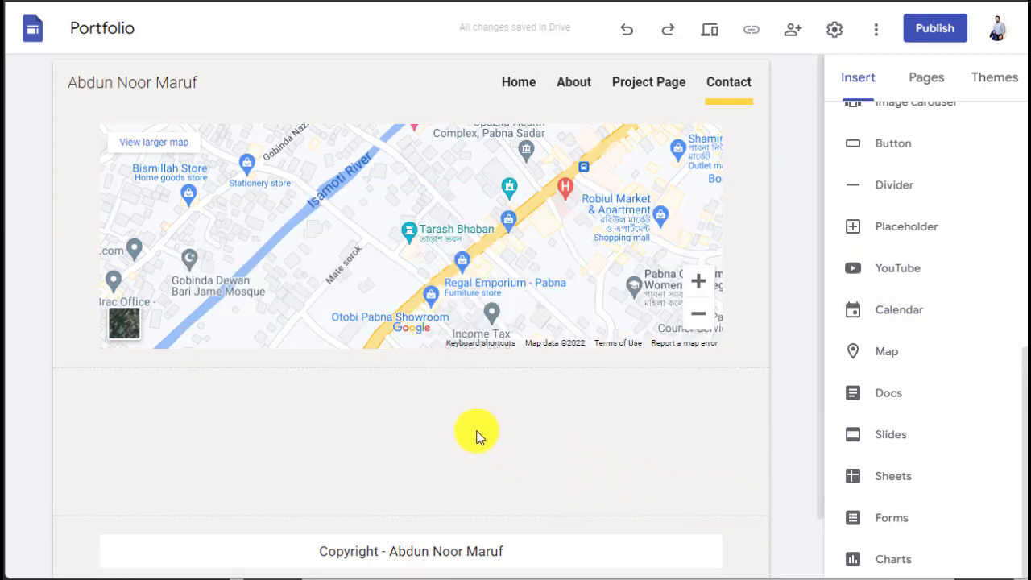
click(869, 516)
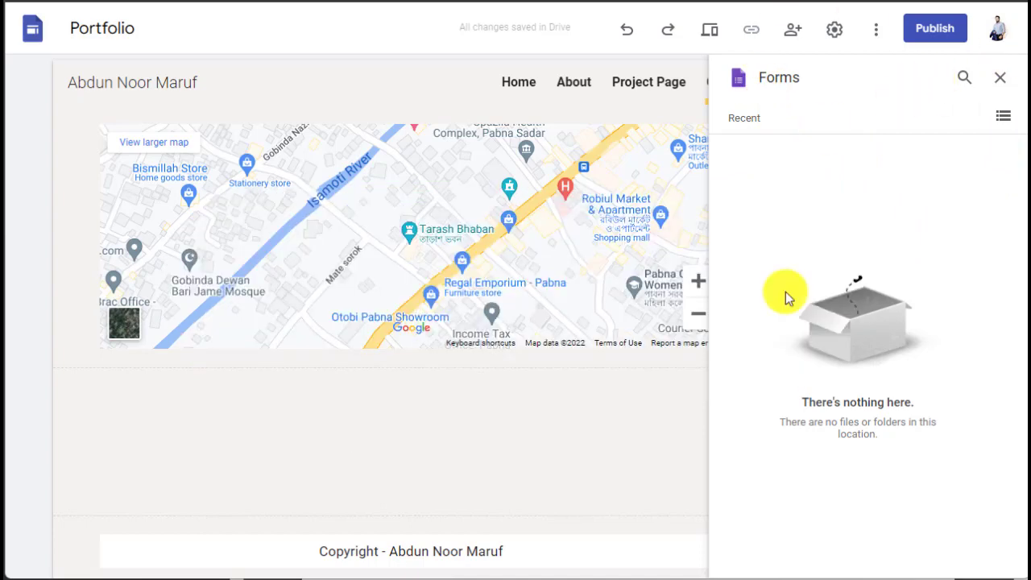
click(1000, 78)
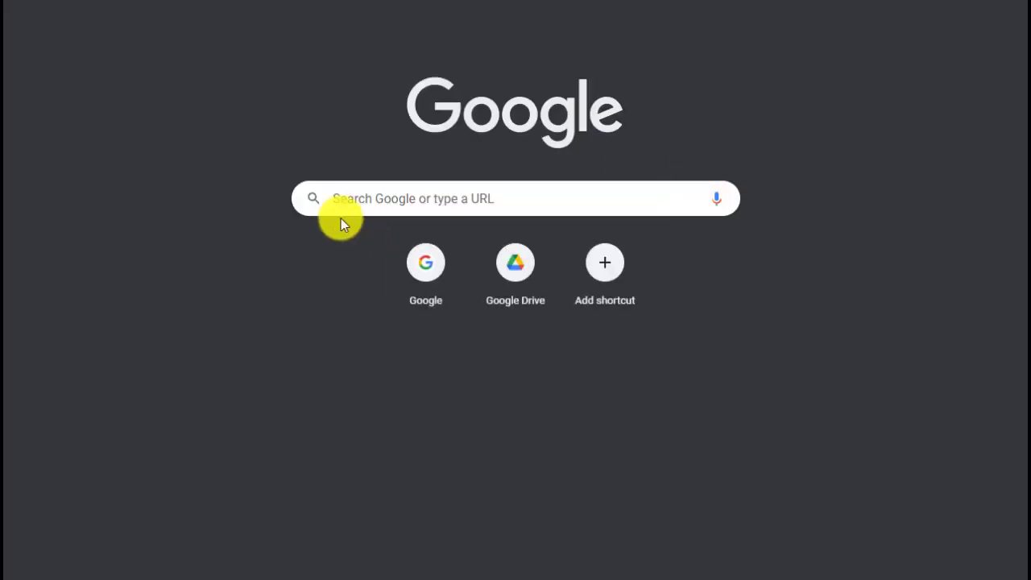
click(349, 197)
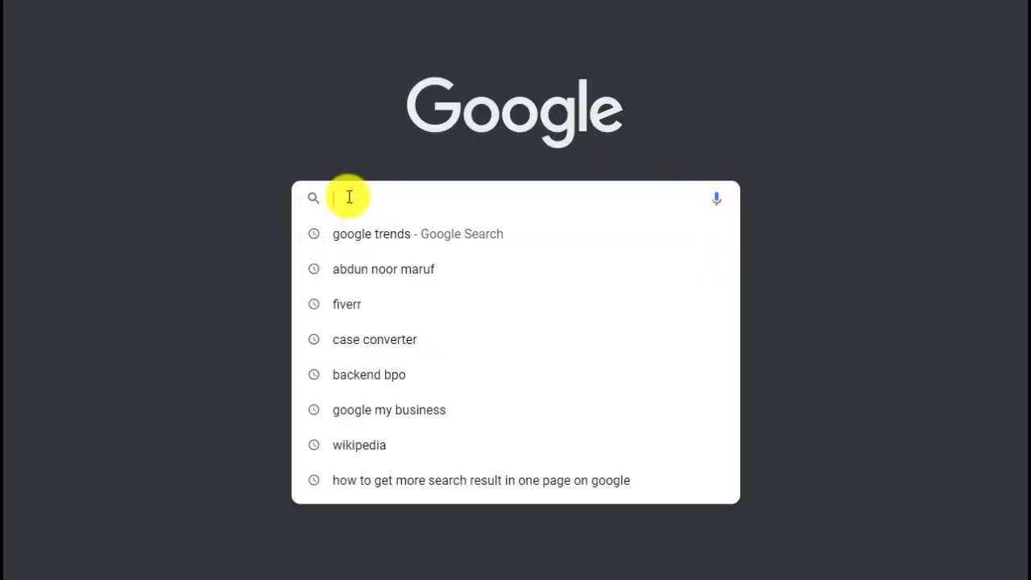
Step: Search Google for 'google forms' and go to the Google Forms start page
text(google forms)
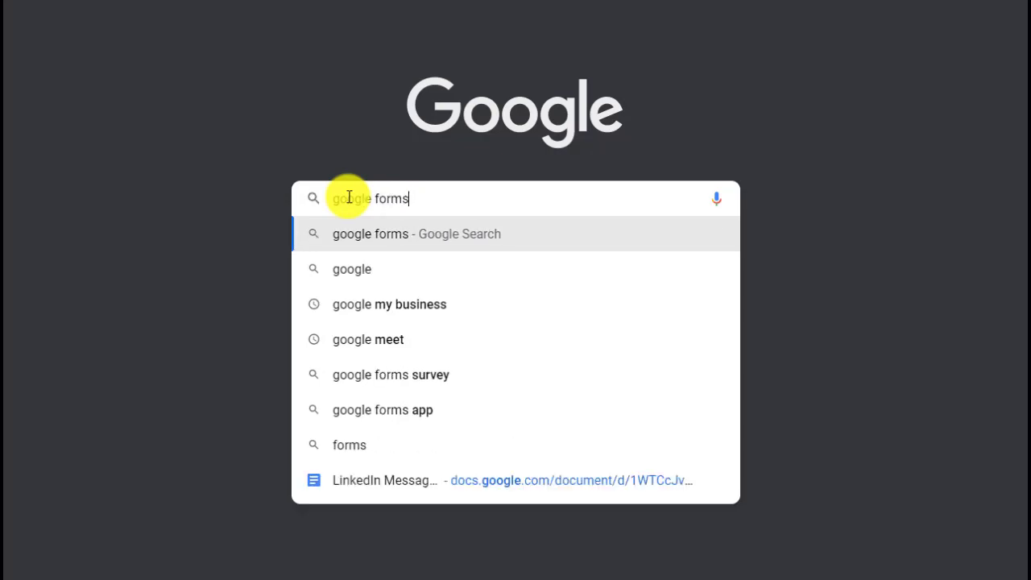
key(Return)
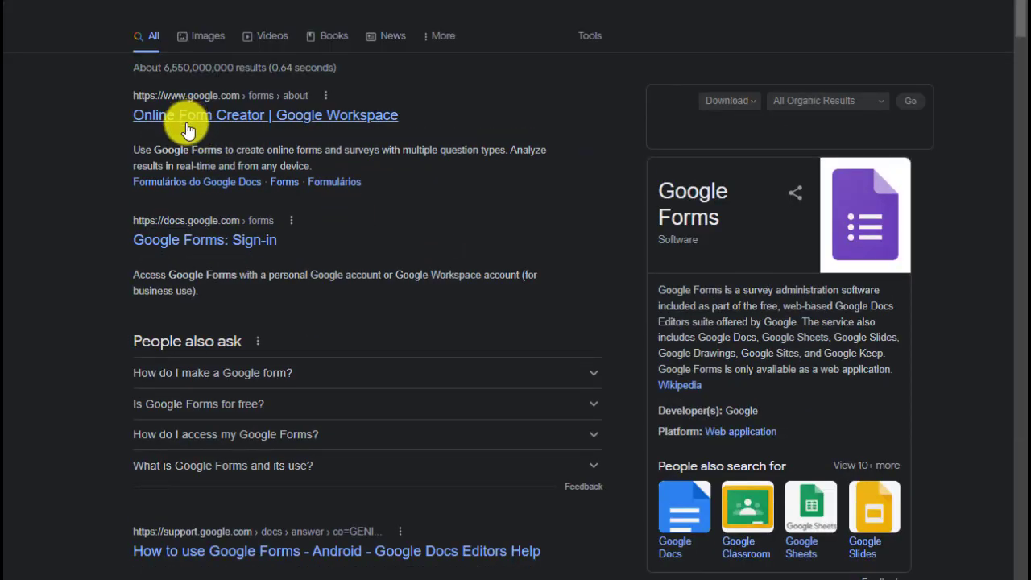
click(237, 113)
click(271, 292)
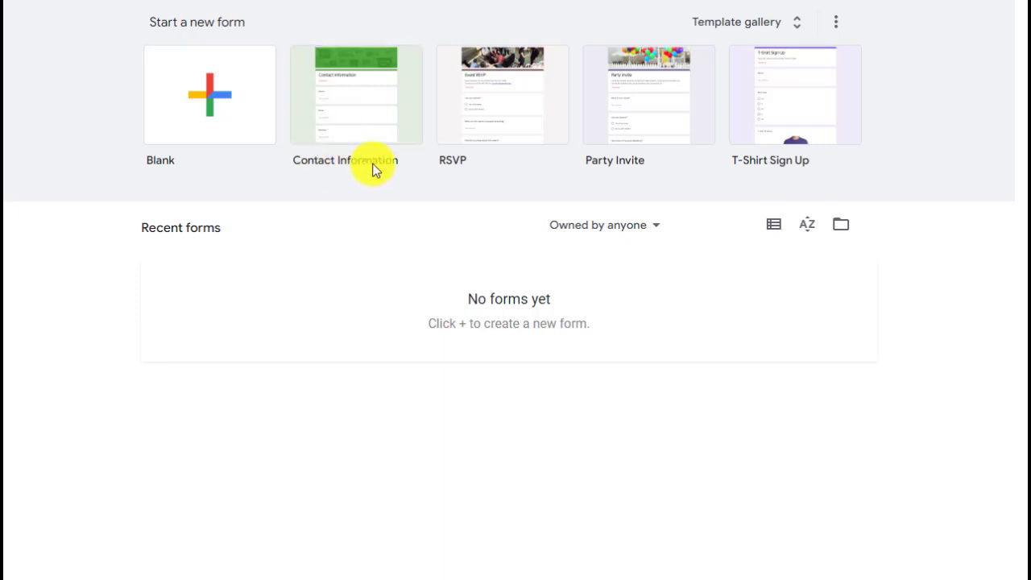
Step: Create a new form from the Contact Information template and dismiss the feature tour
click(362, 118)
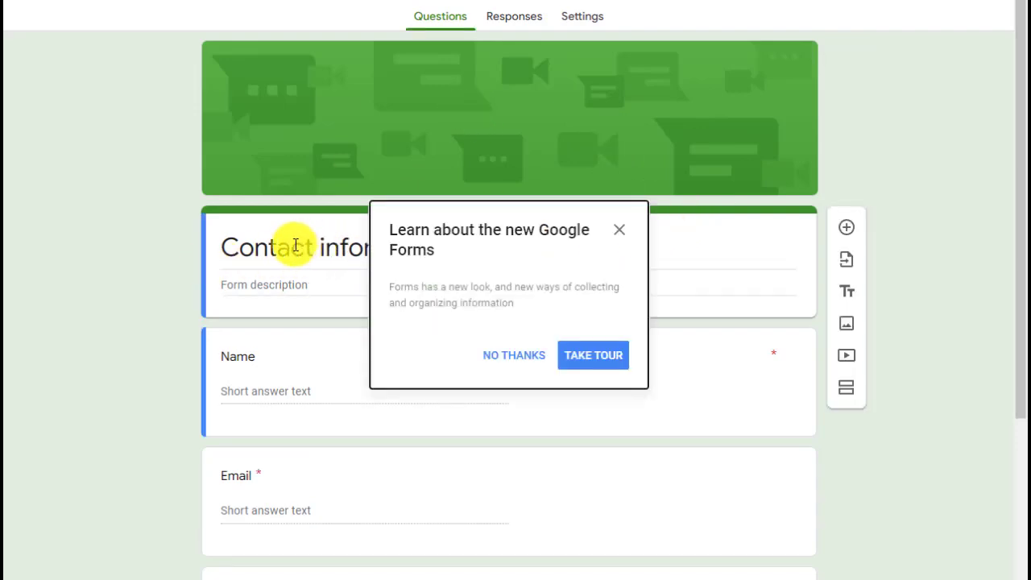
click(525, 352)
click(394, 247)
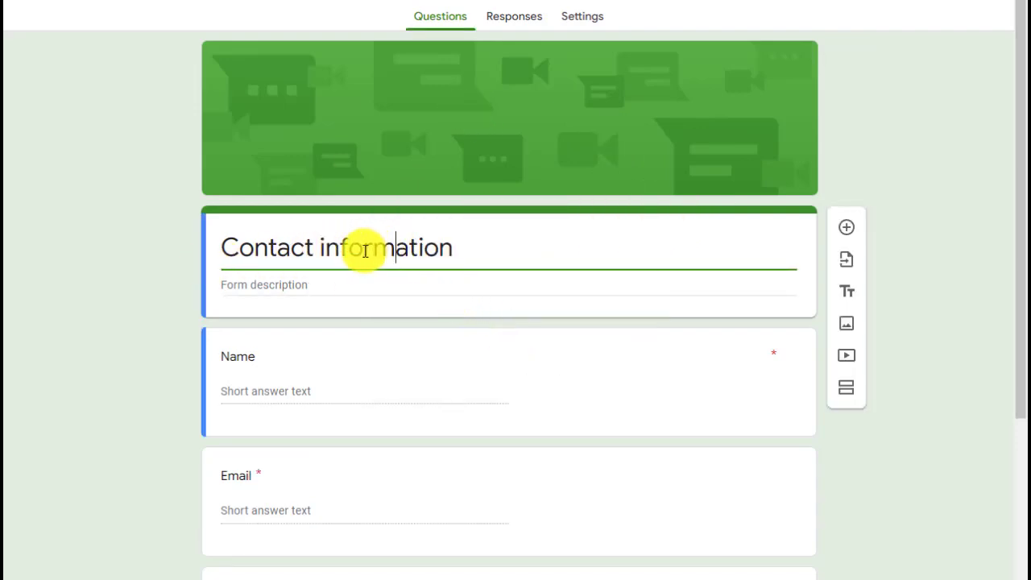
triple_click(364, 252)
click(501, 239)
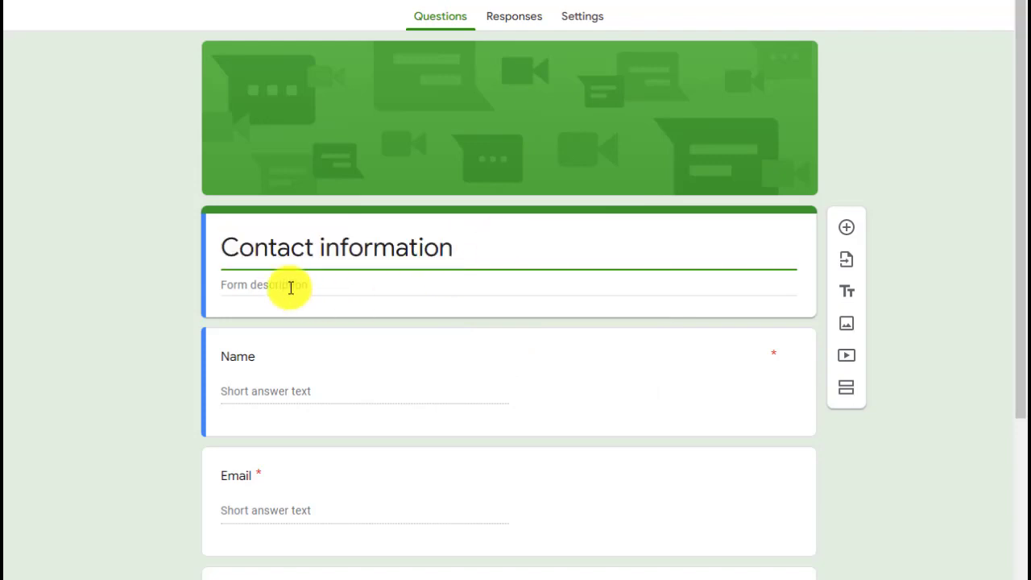
click(291, 287)
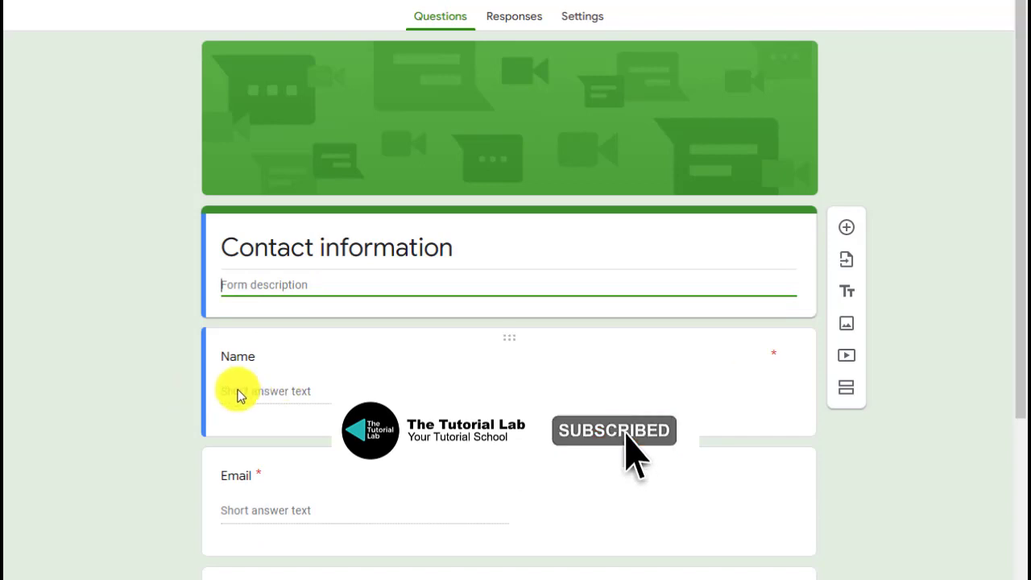
Step: Delete the Address question from the contact form
click(237, 391)
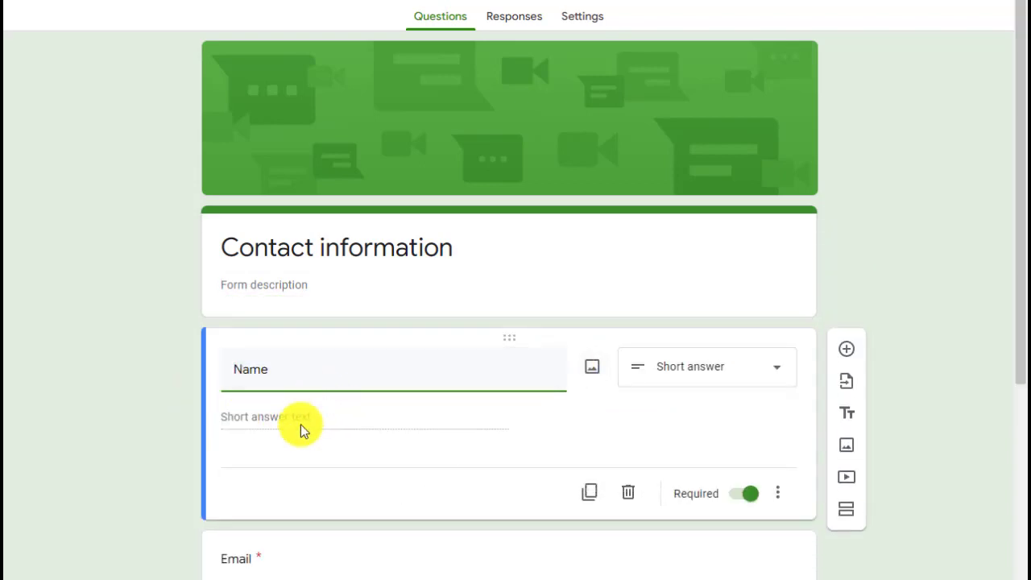
scroll(299, 428, down, 5)
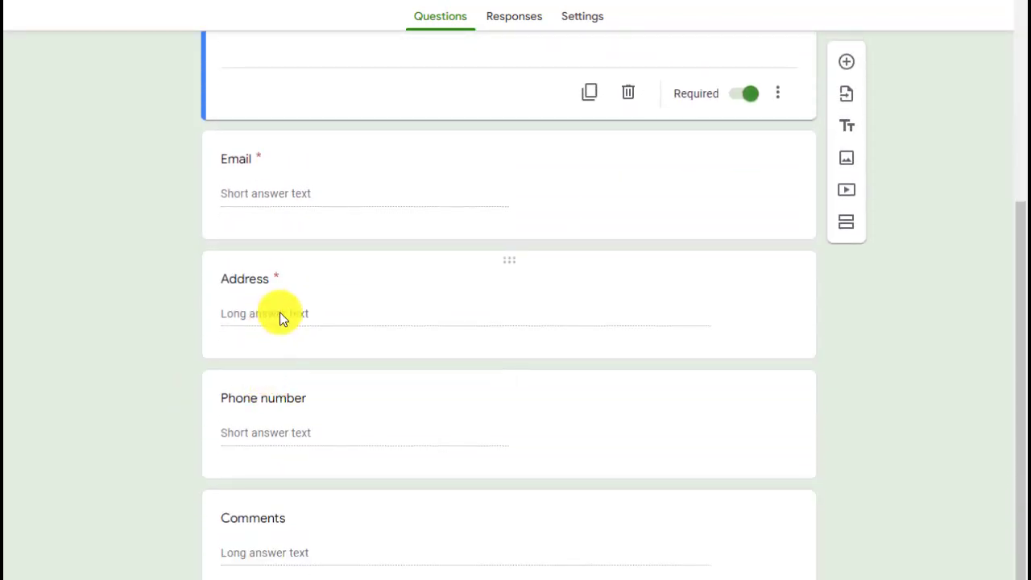
click(525, 267)
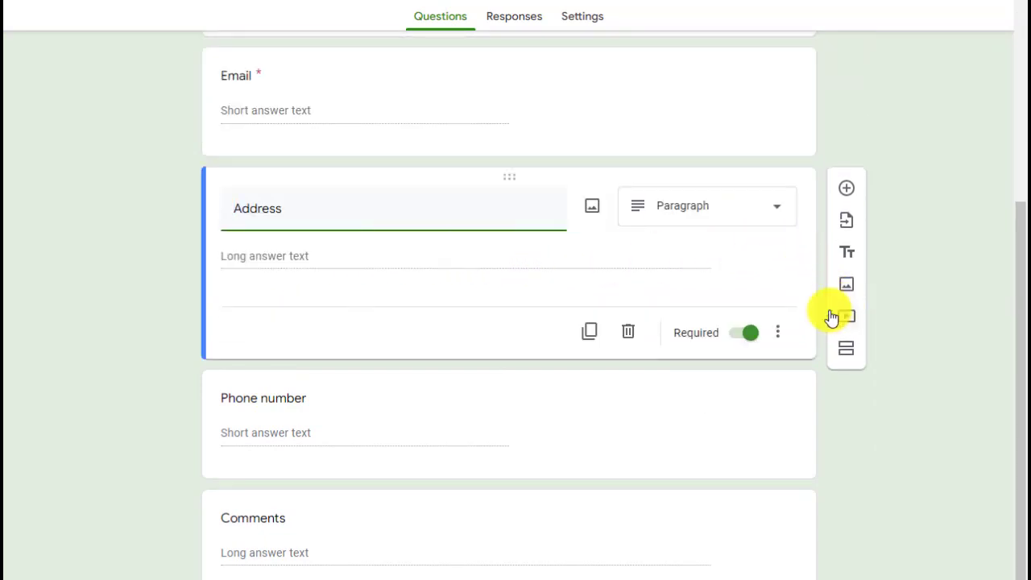
click(779, 334)
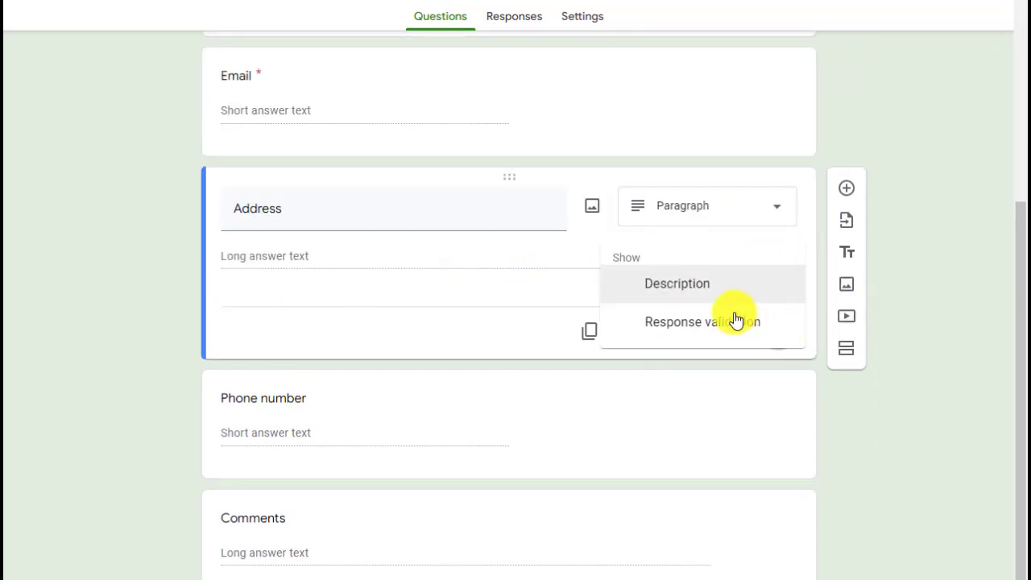
click(458, 329)
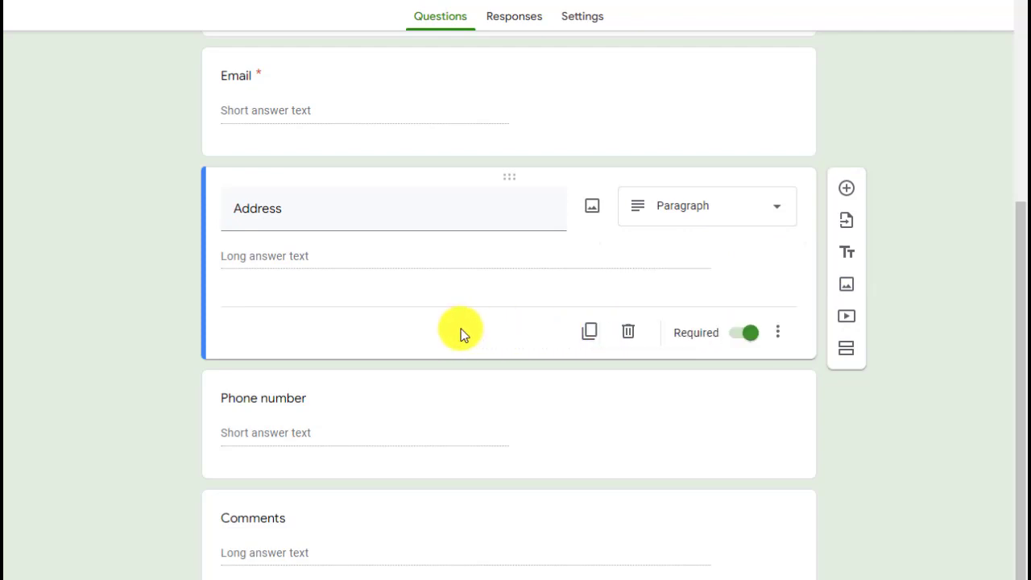
click(627, 337)
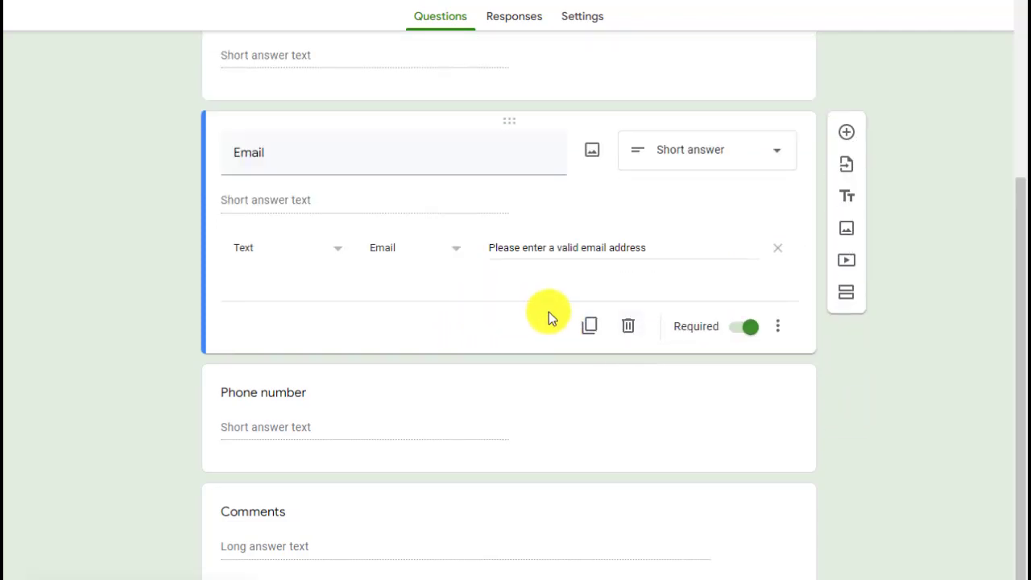
Step: Close the form's sharing options and return to the Portfolio site editor
click(373, 393)
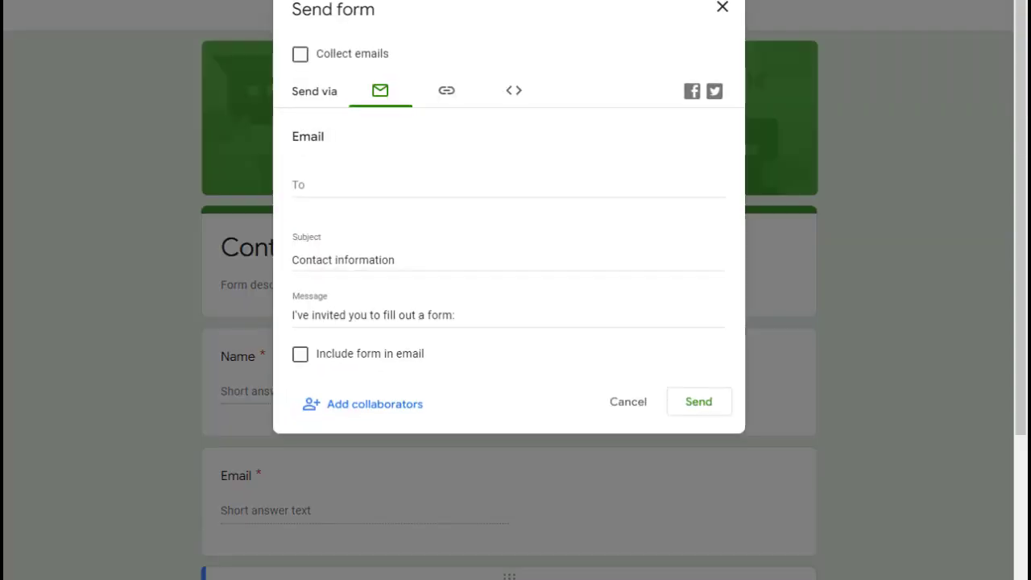
click(722, 9)
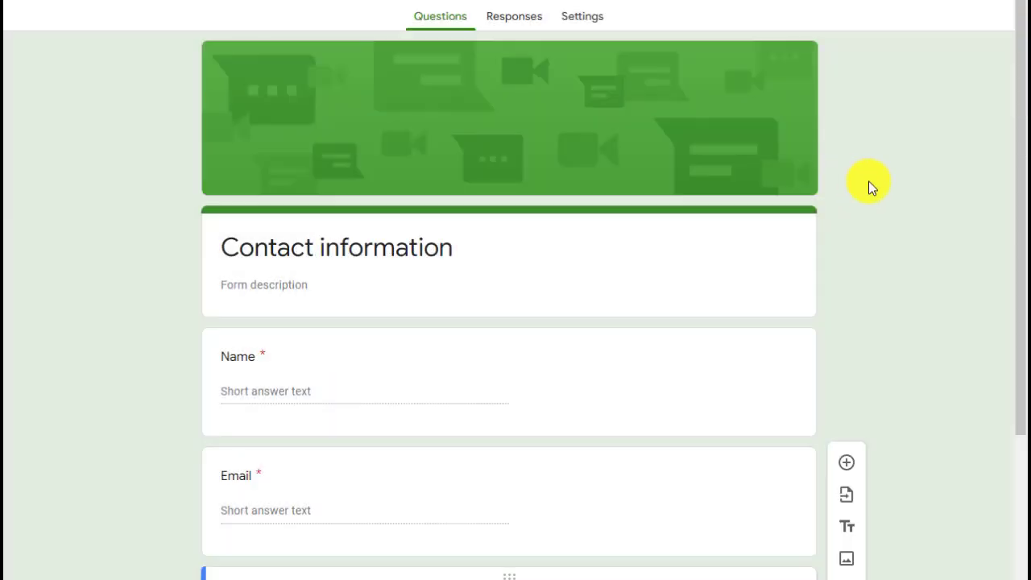
click(799, 564)
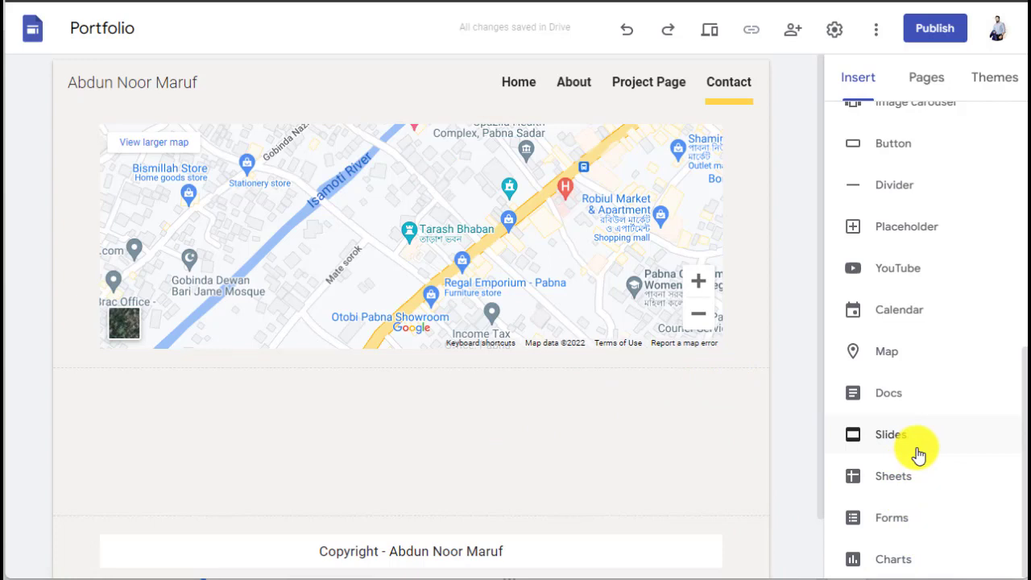
Step: Insert the Contact information Google Form below the map on the Contact page
click(906, 516)
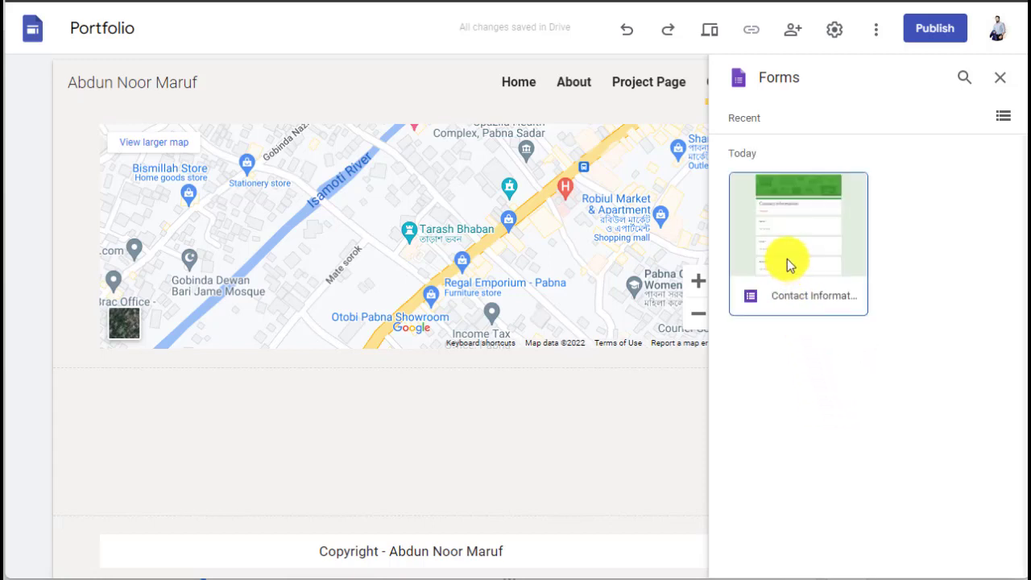
click(787, 259)
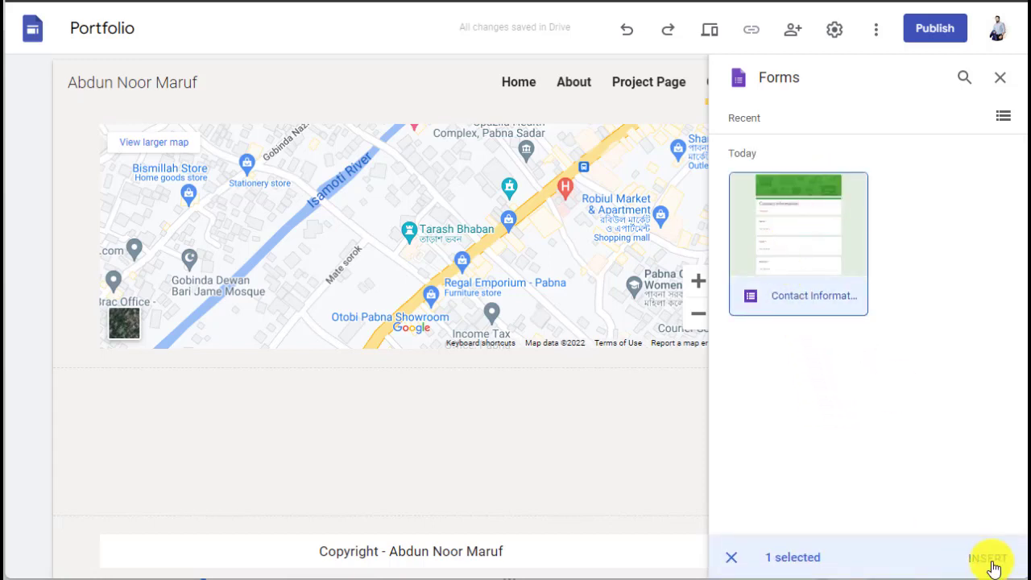
click(992, 564)
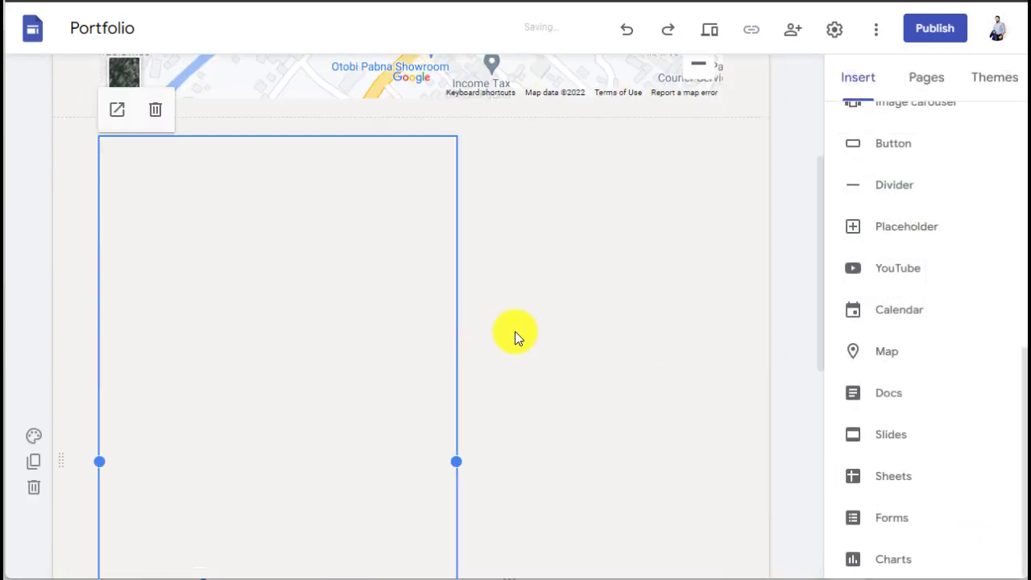
click(563, 278)
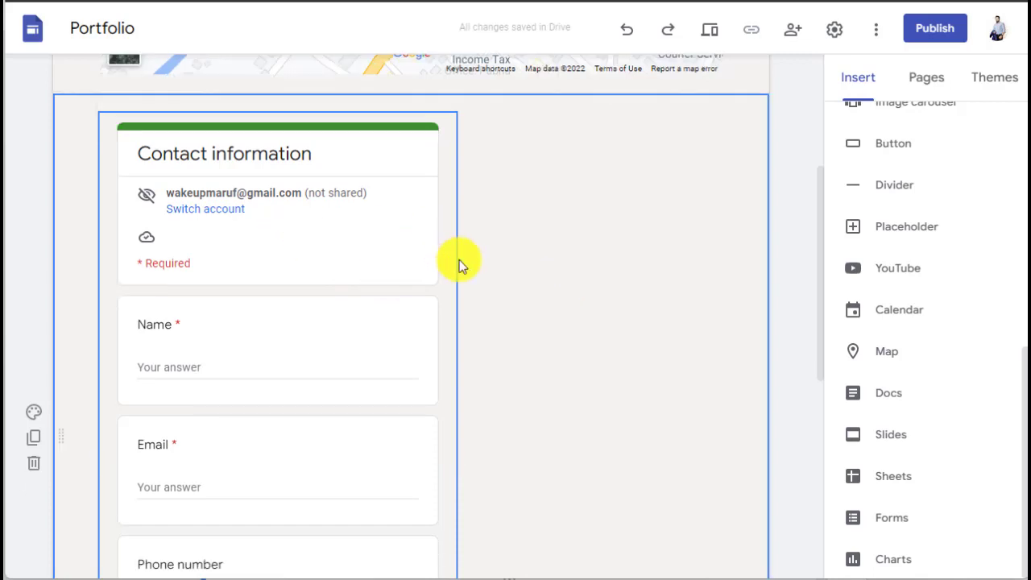
Step: Widen the embedded contact form to span the section
click(421, 283)
drag(456, 437, 725, 373)
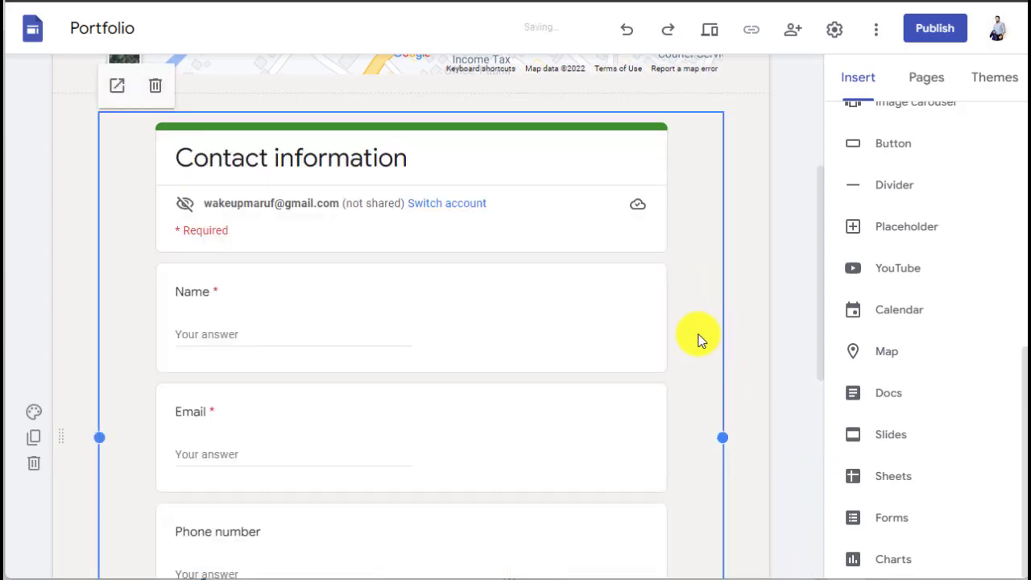
drag(725, 439, 839, 455)
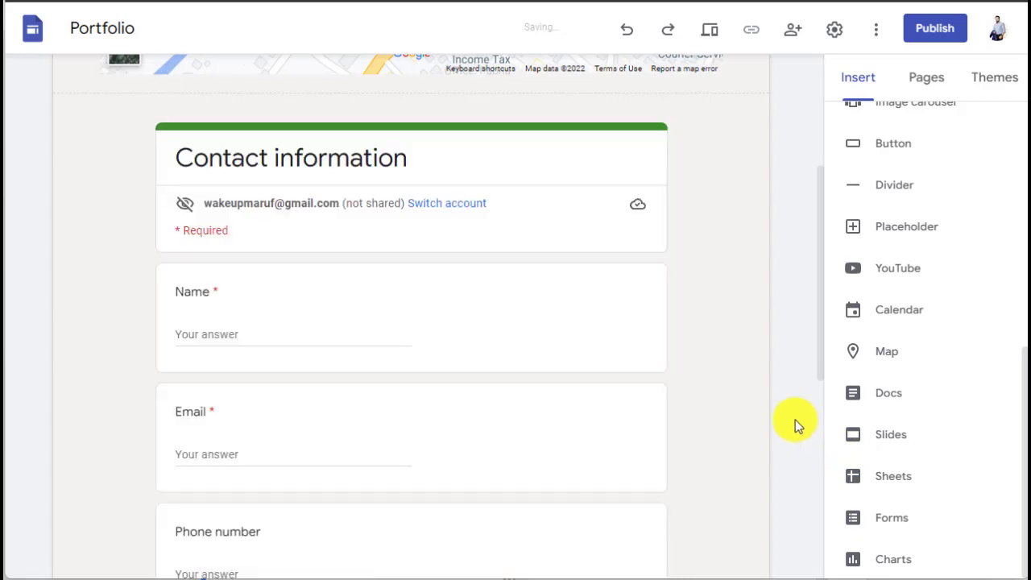
scroll(785, 407, down, 5)
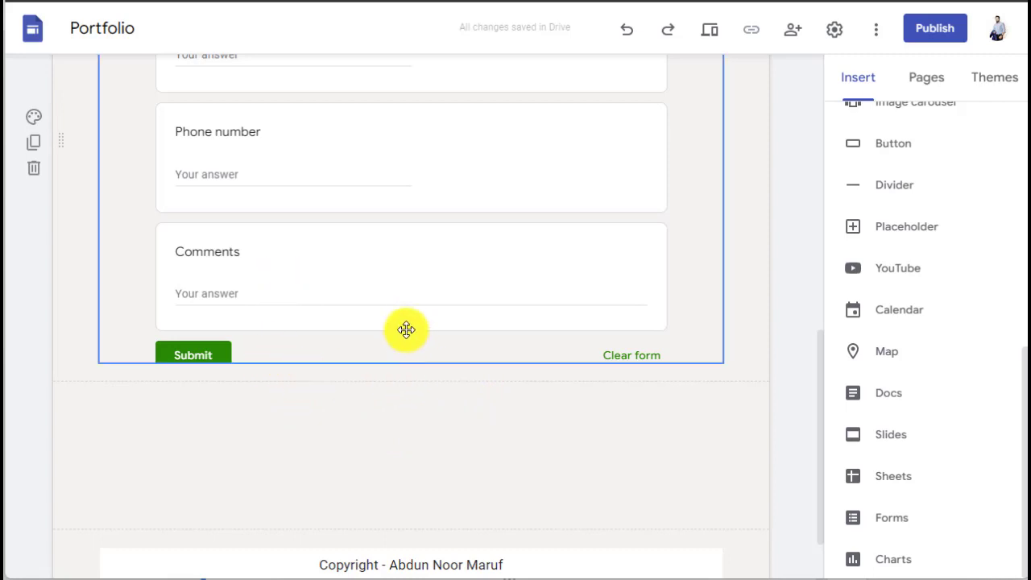
Step: Make the form block taller so Phone number, Comments and Submit show fully
click(395, 292)
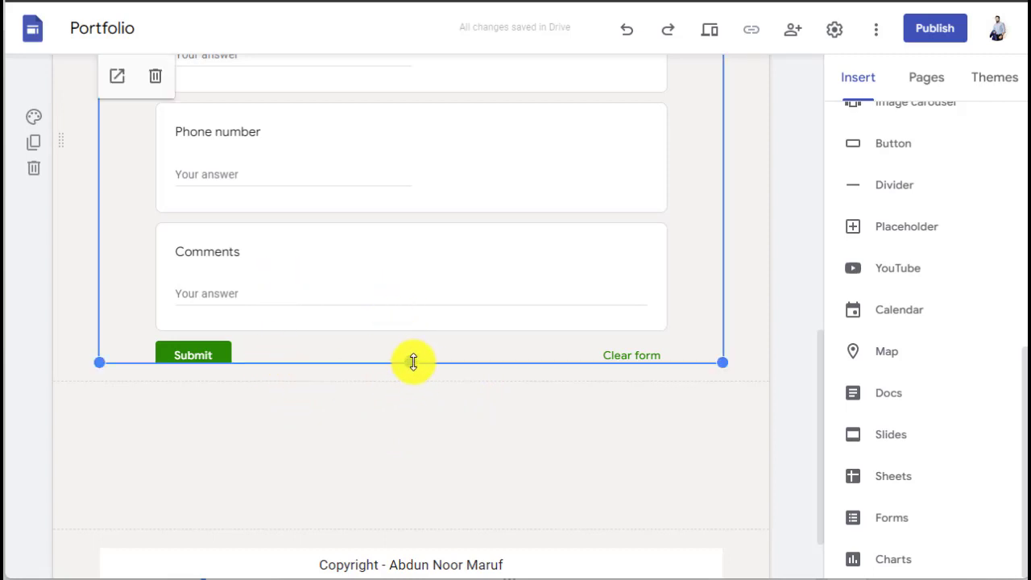
drag(413, 362, 419, 387)
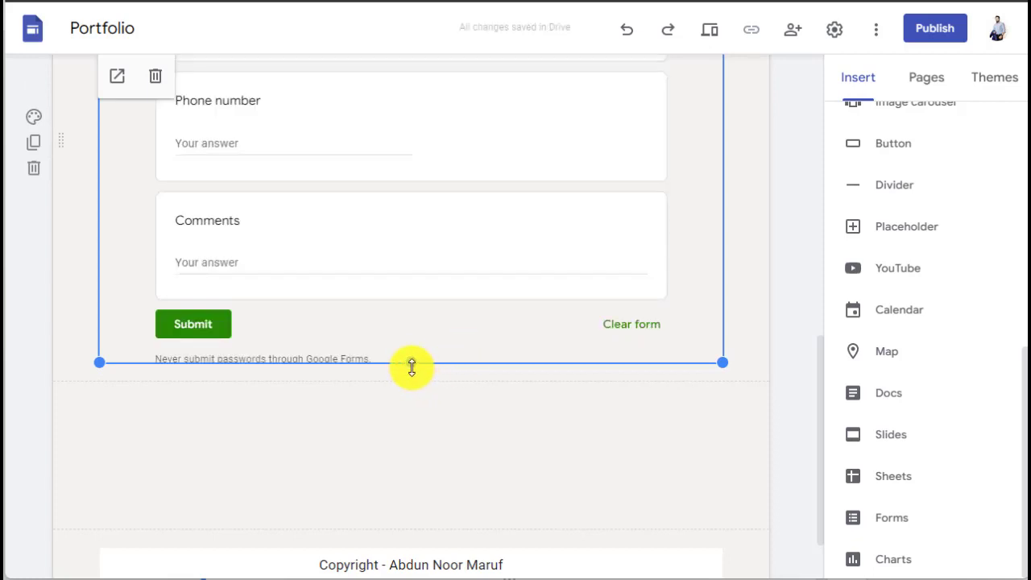
drag(412, 367, 412, 355)
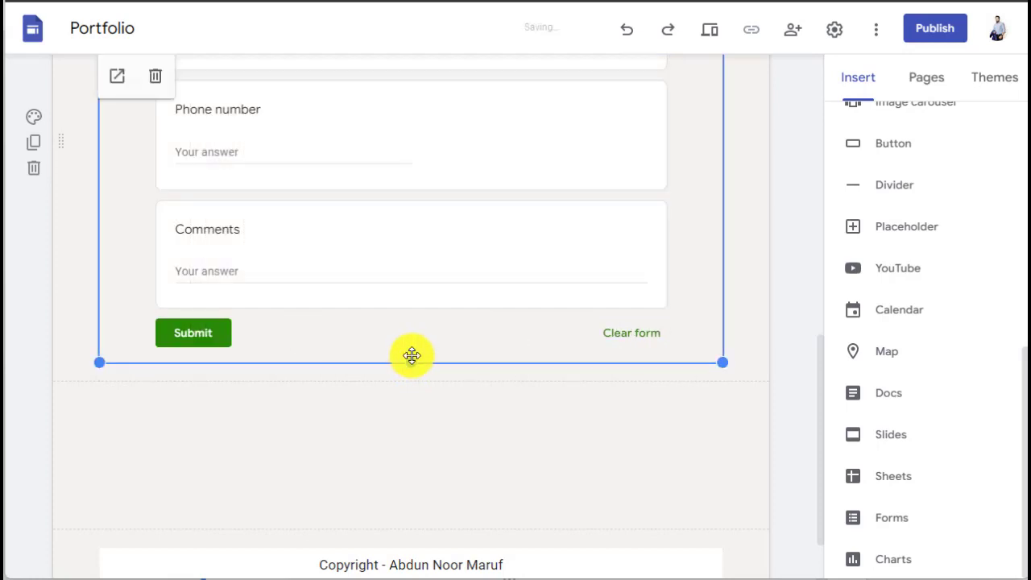
click(389, 422)
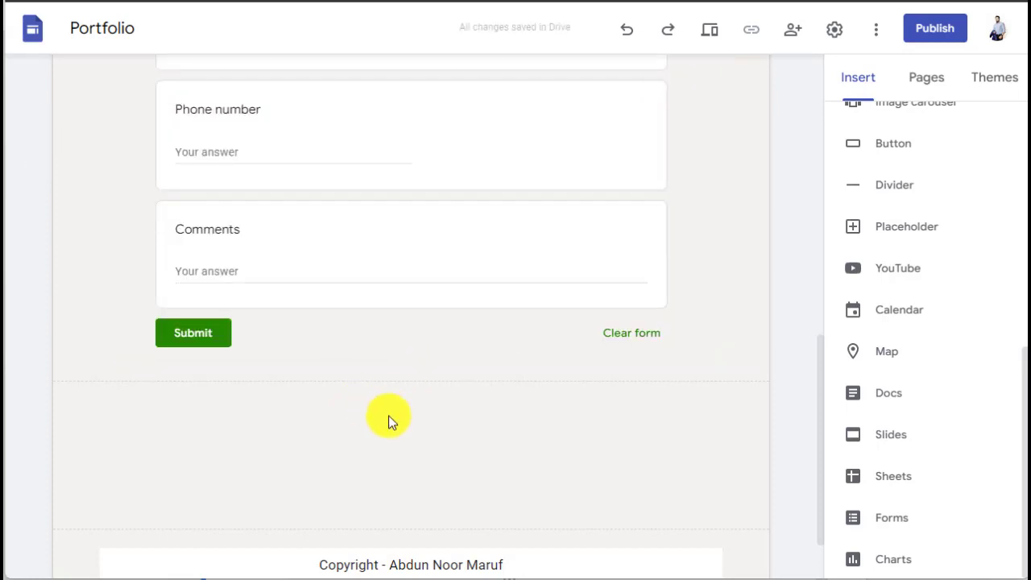
scroll(394, 417, up, 5)
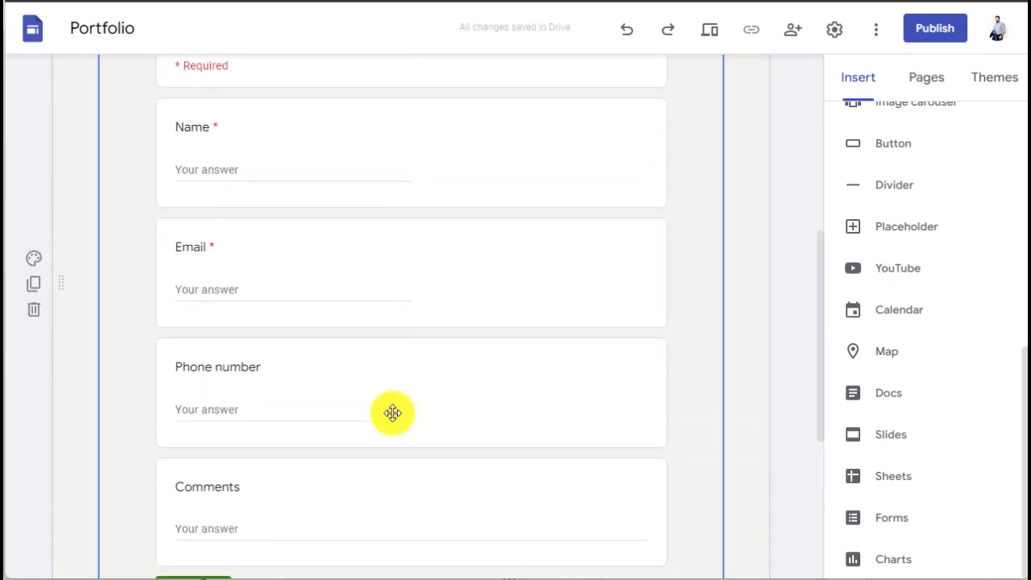
scroll(394, 409, up, 1)
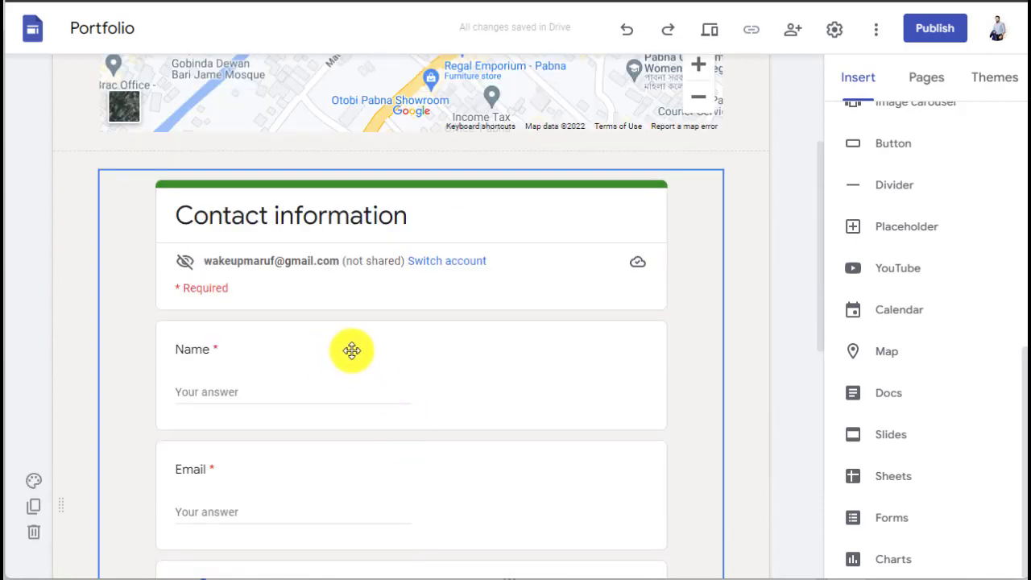
scroll(349, 348, down, 5)
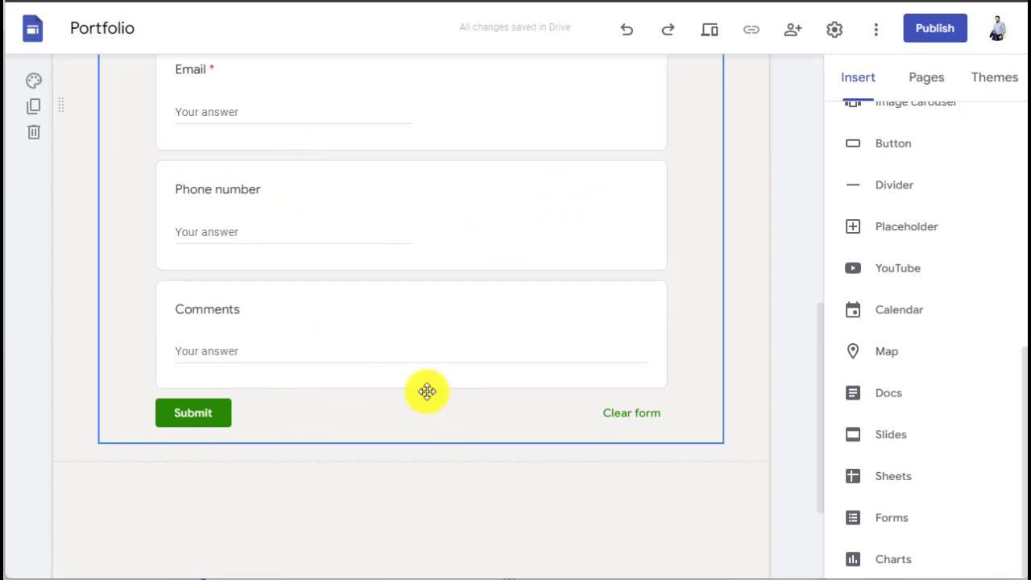
mouse_move(760, 578)
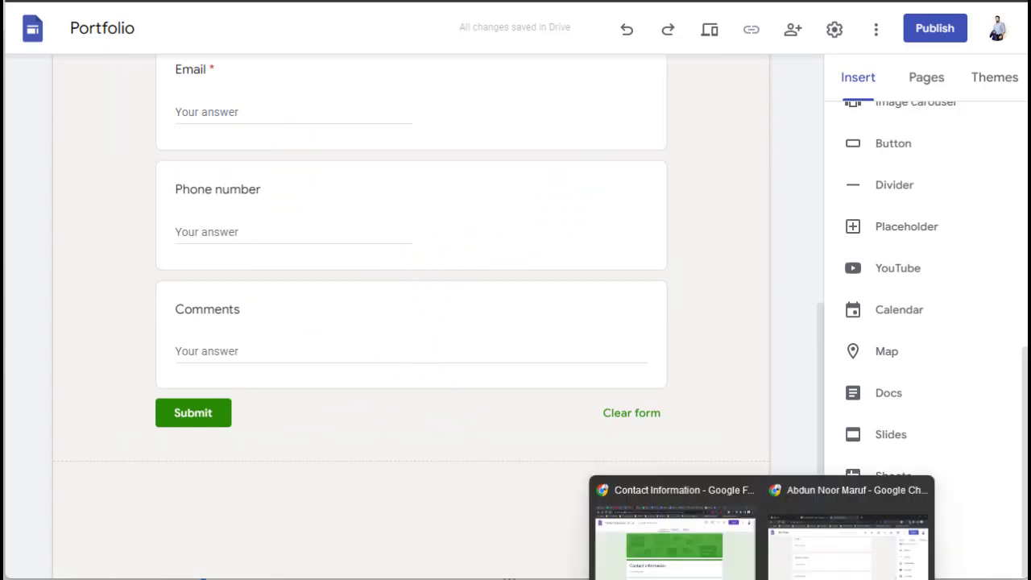
click(712, 568)
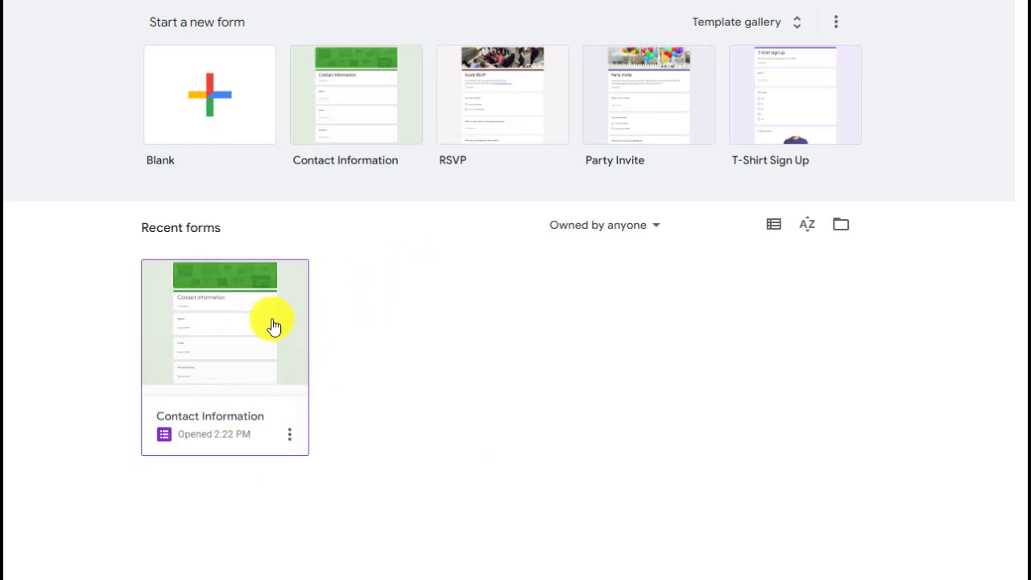
click(242, 355)
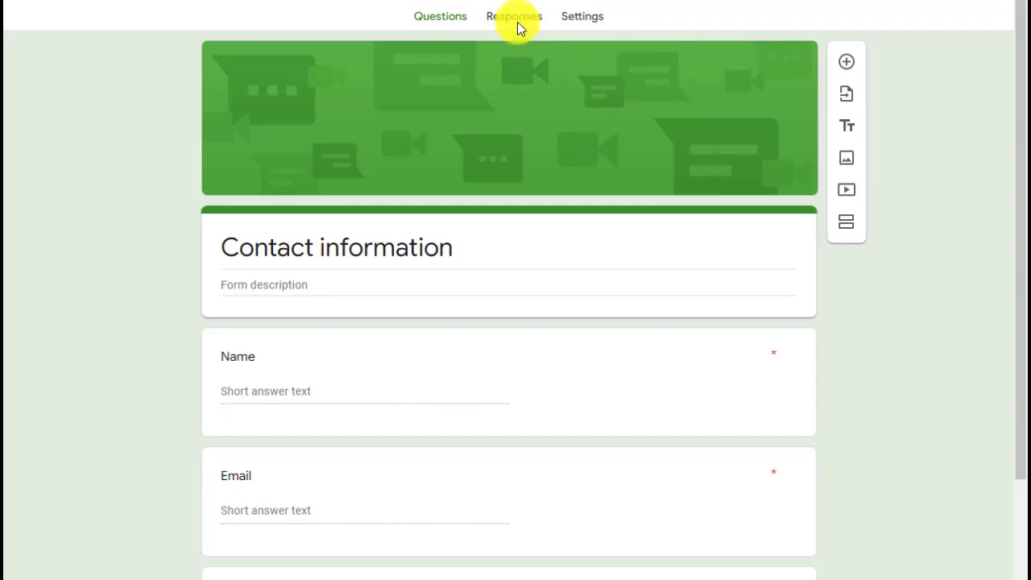
click(518, 22)
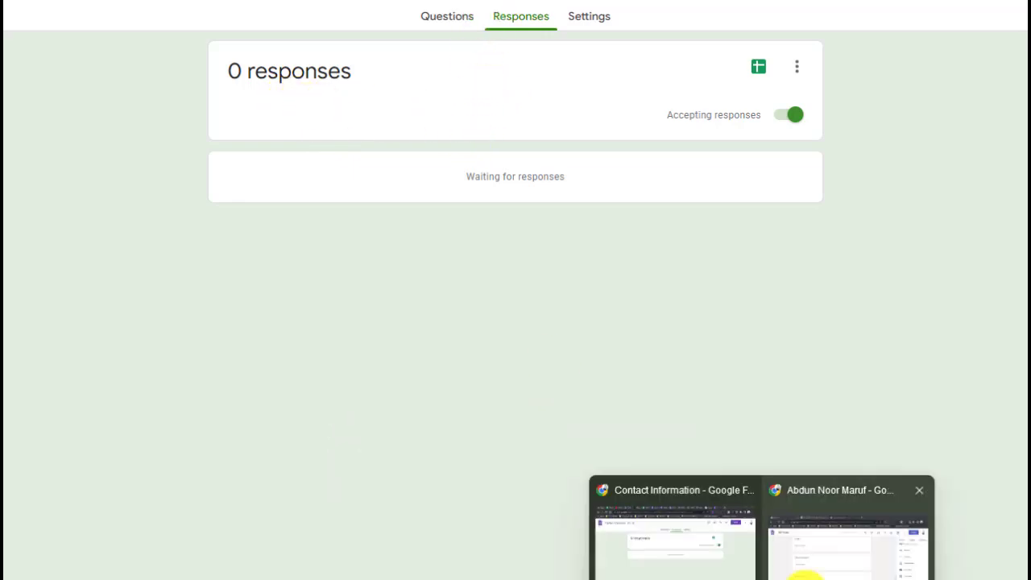
click(806, 548)
scroll(726, 322, up, 4)
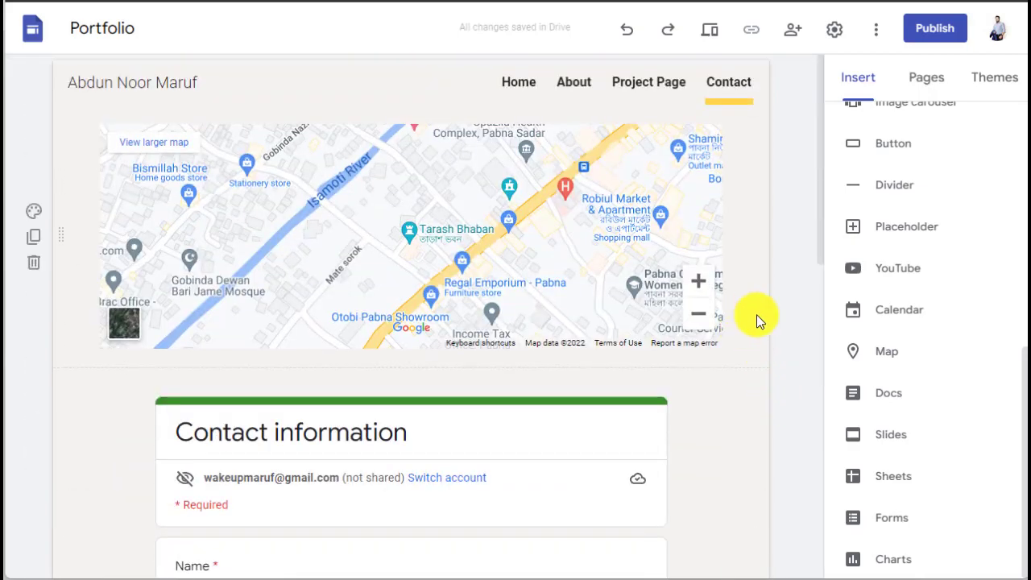
Step: Check the public web address in Publish to the web and publish the Portfolio site
scroll(511, 298, down, 10)
scroll(506, 293, up, 10)
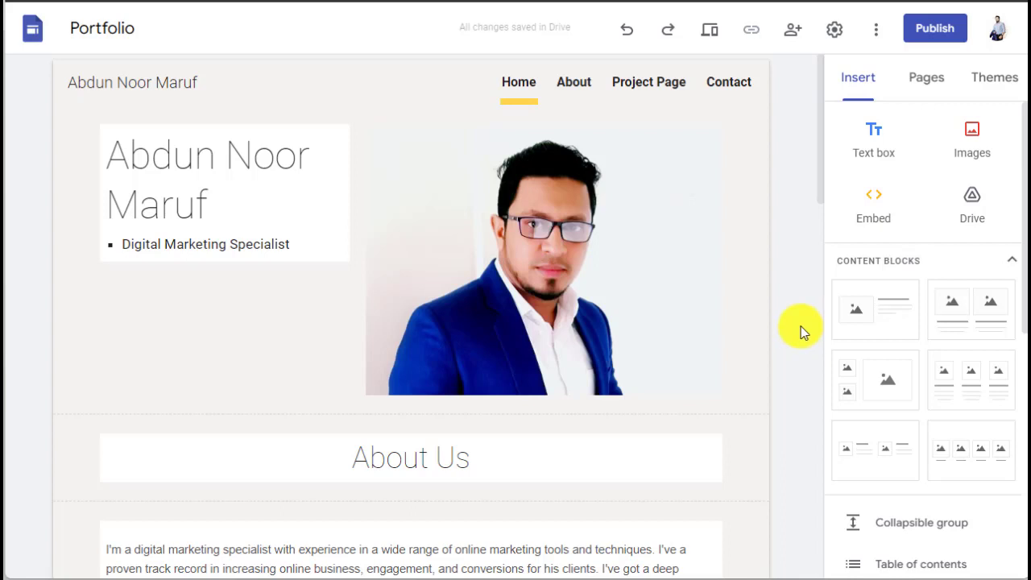
click(921, 39)
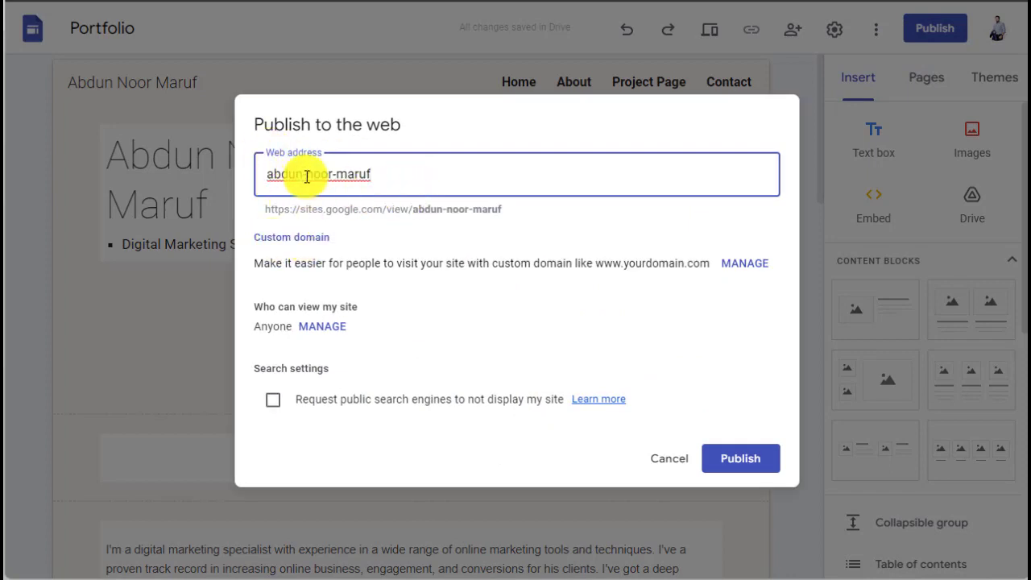
click(266, 212)
drag(265, 211, 506, 209)
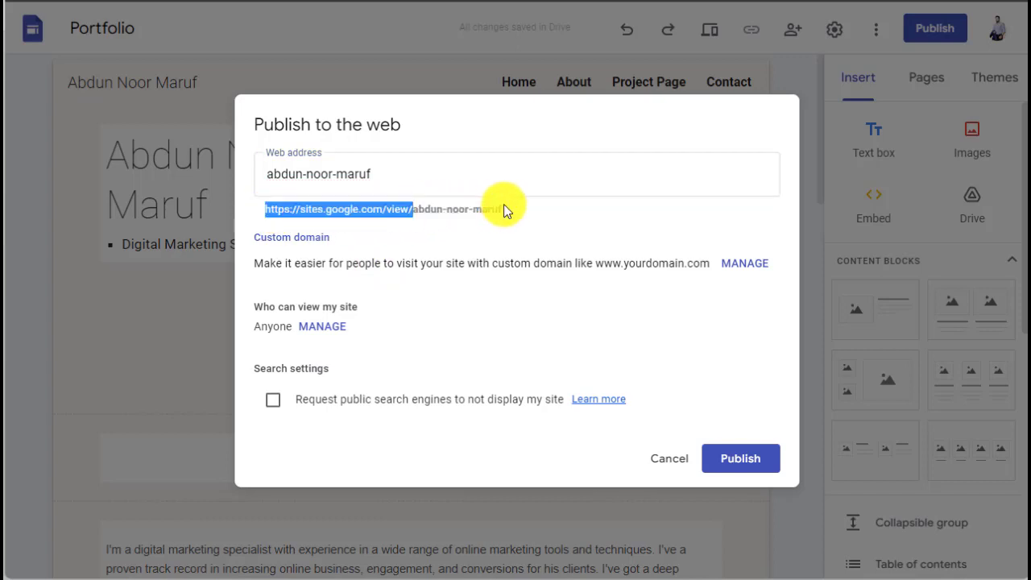
click(565, 339)
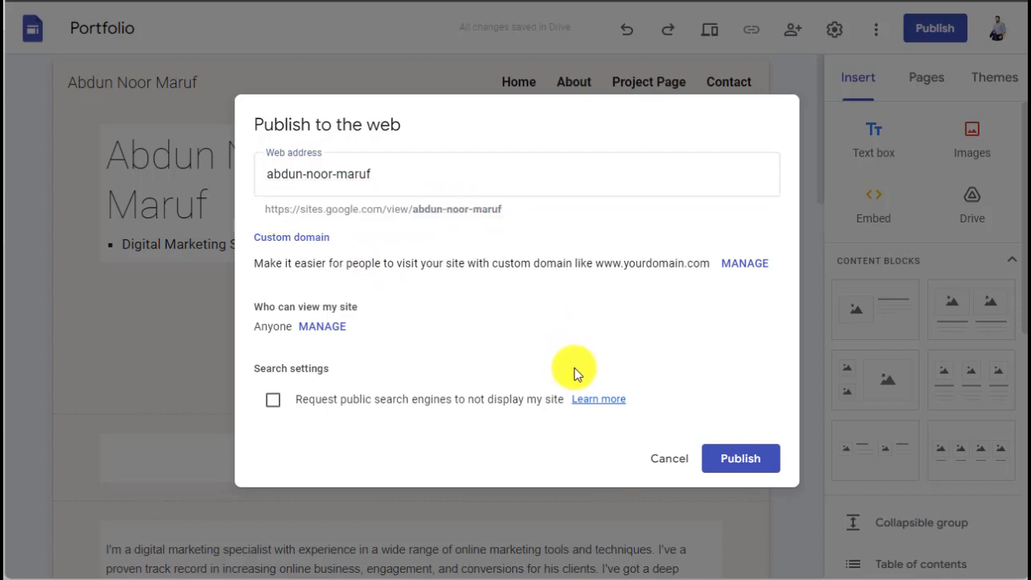
click(718, 464)
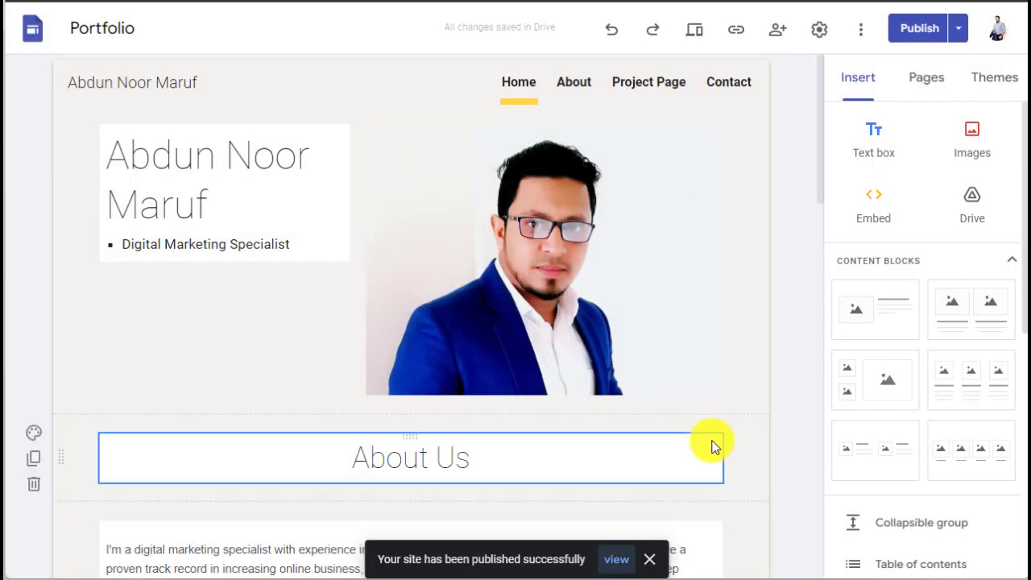
Step: Open the published site and scroll through its Home page
click(620, 562)
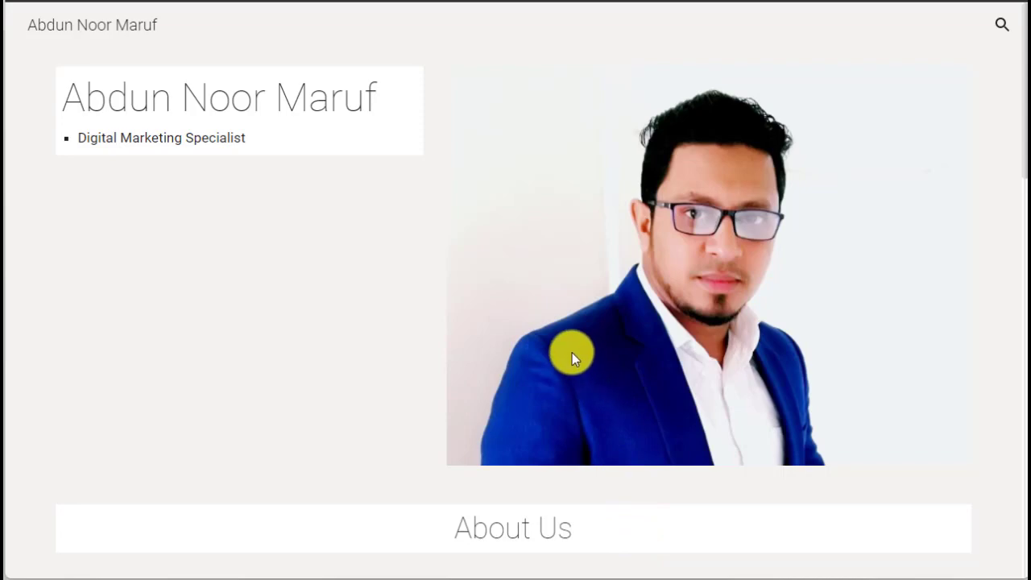
scroll(565, 345, down, 1)
scroll(565, 346, up, 1)
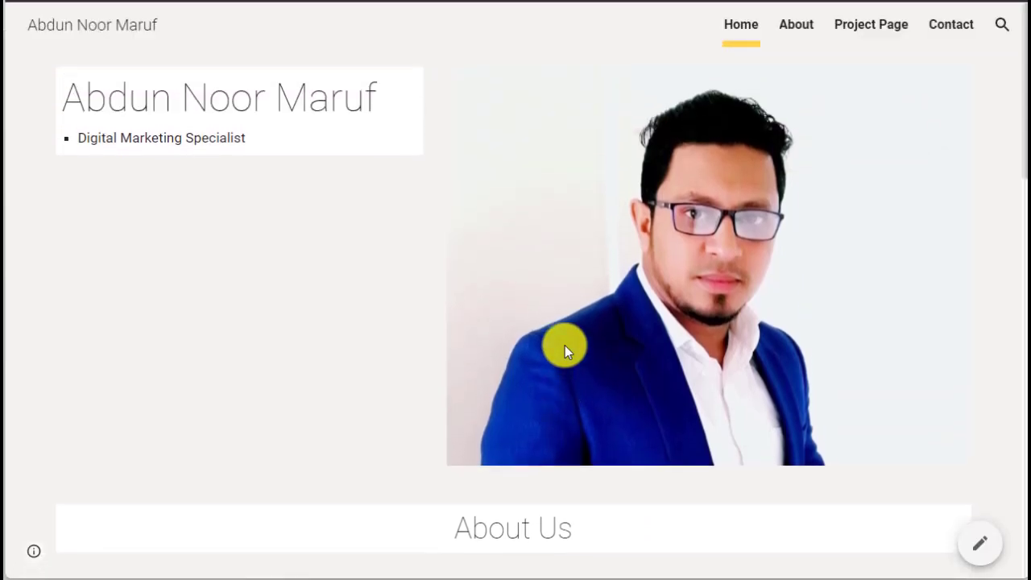
scroll(565, 345, down, 4)
scroll(564, 344, down, 2)
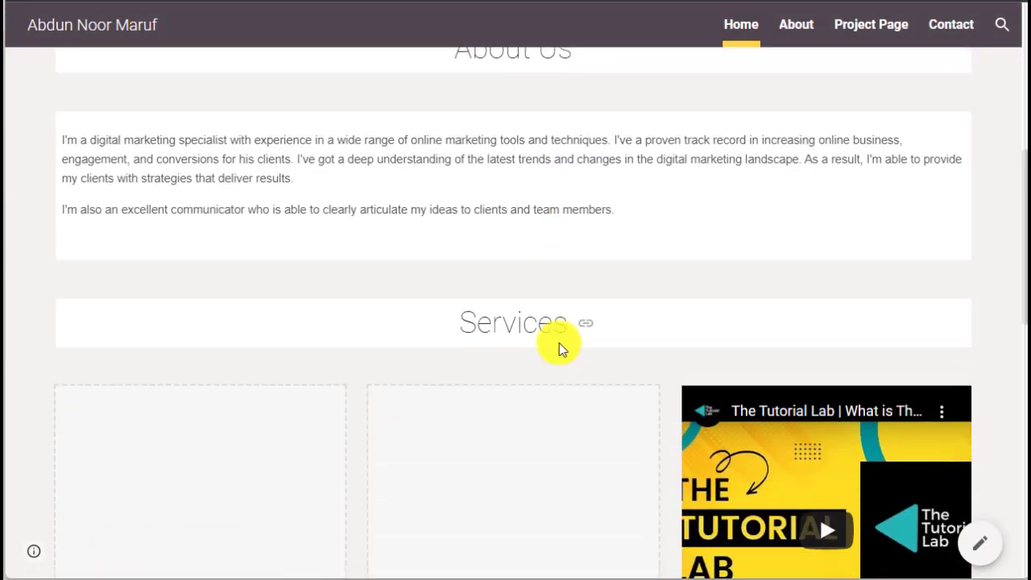
scroll(693, 288, down, 6)
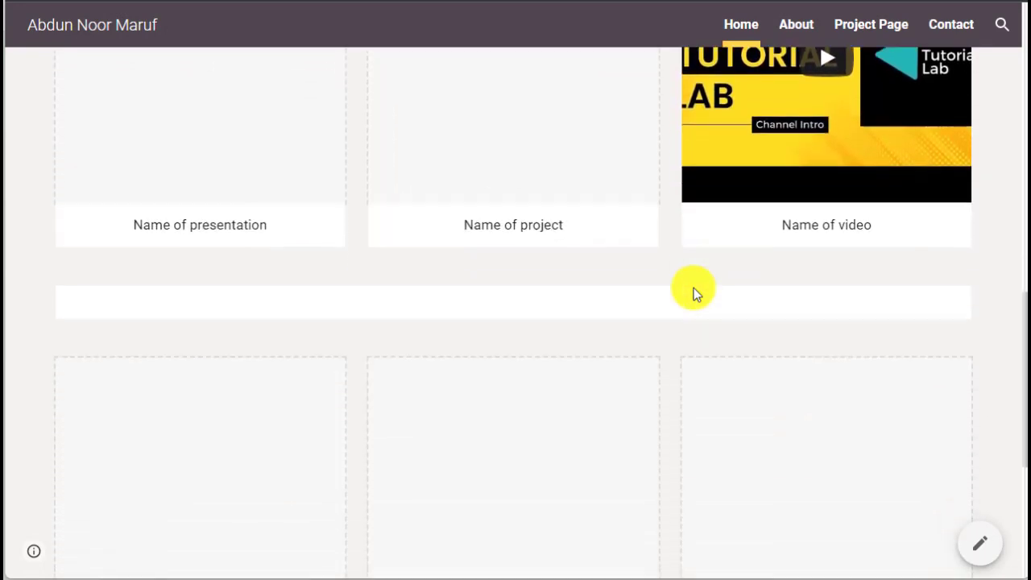
scroll(694, 287, up, 10)
Step: Browse the About page of the live site
click(803, 30)
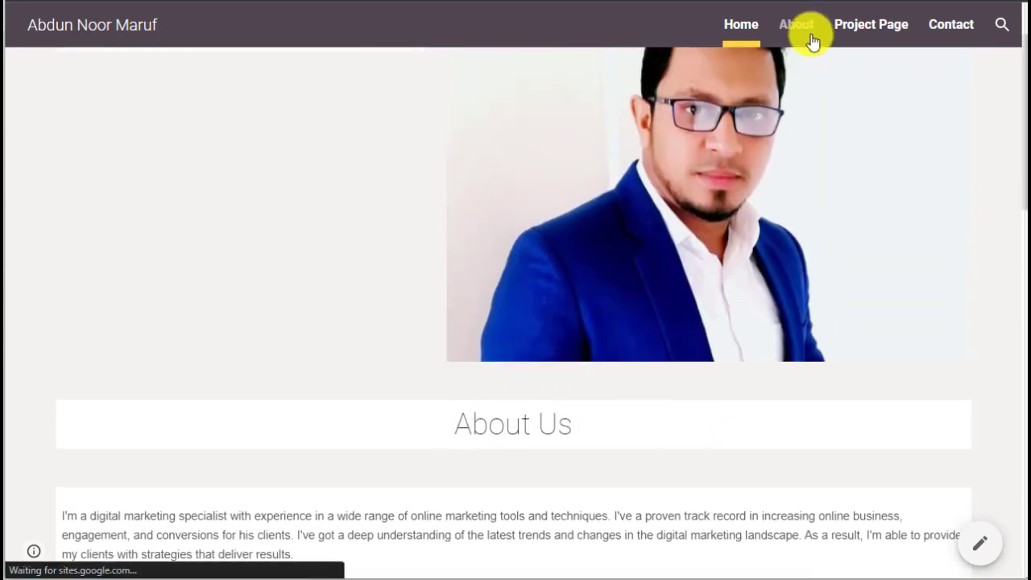
scroll(843, 169, down, 3)
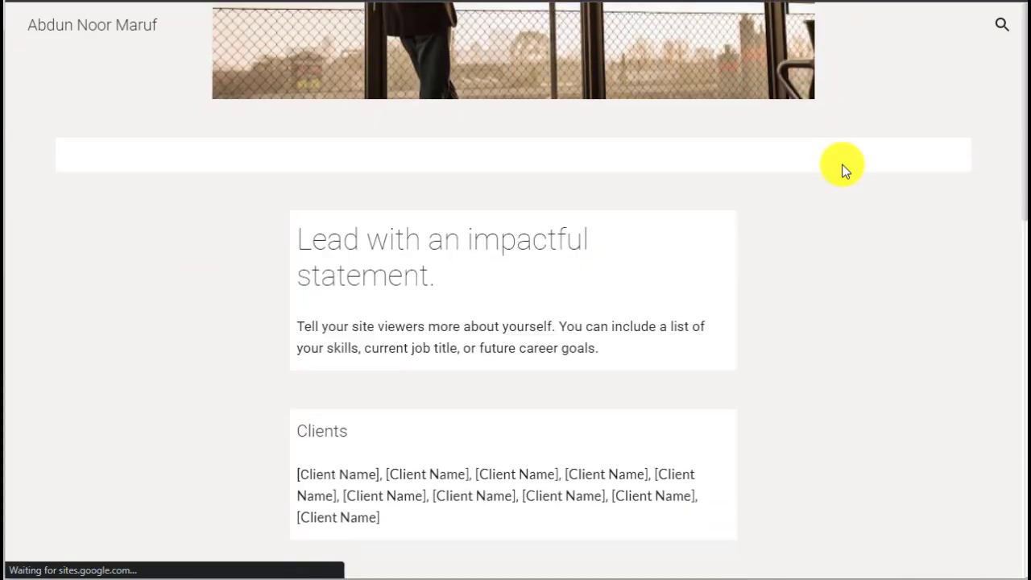
scroll(843, 168, down, 7)
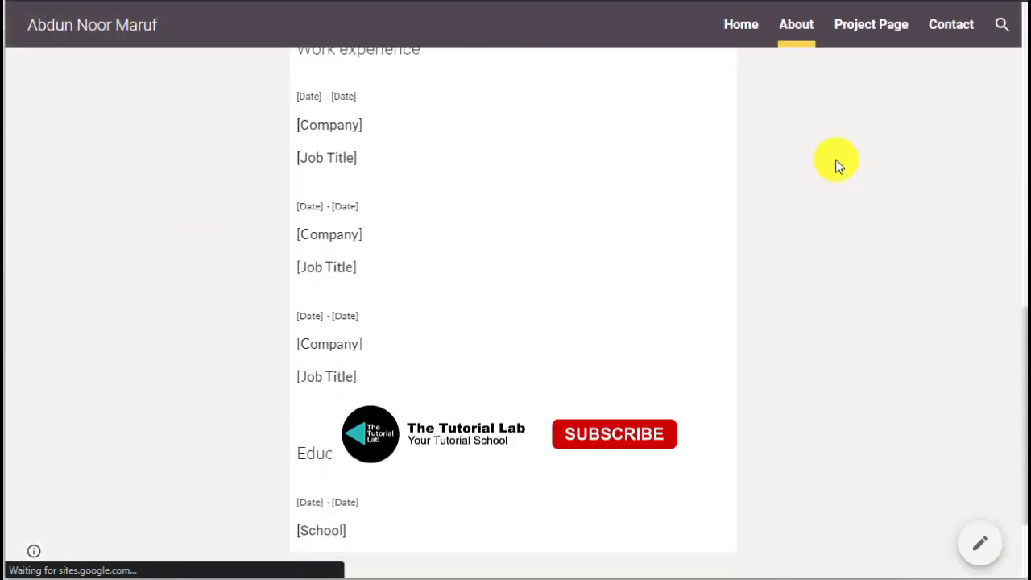
scroll(837, 165, up, 10)
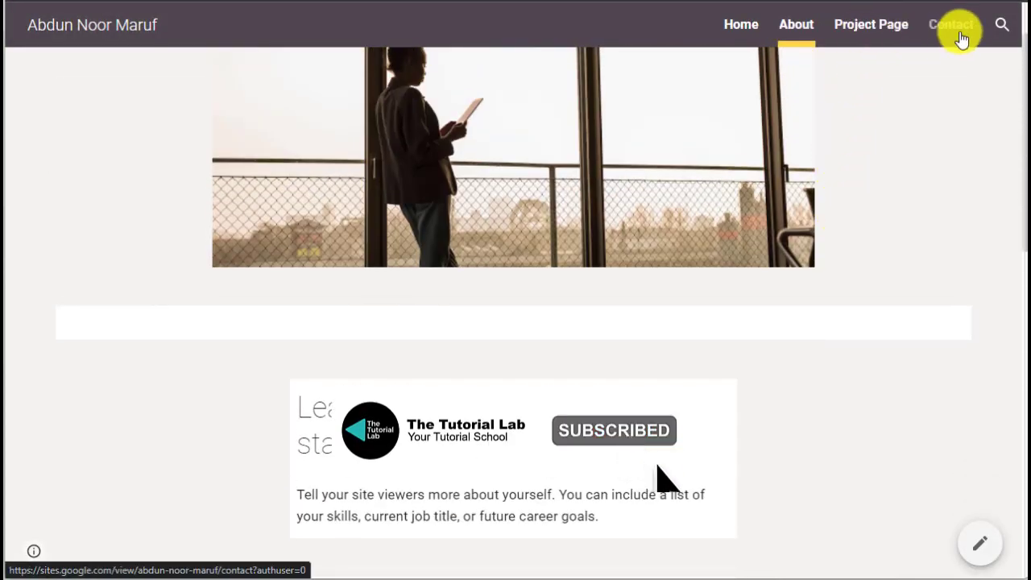
Step: Check the live Contact page's map and contact form, then return Home
click(960, 33)
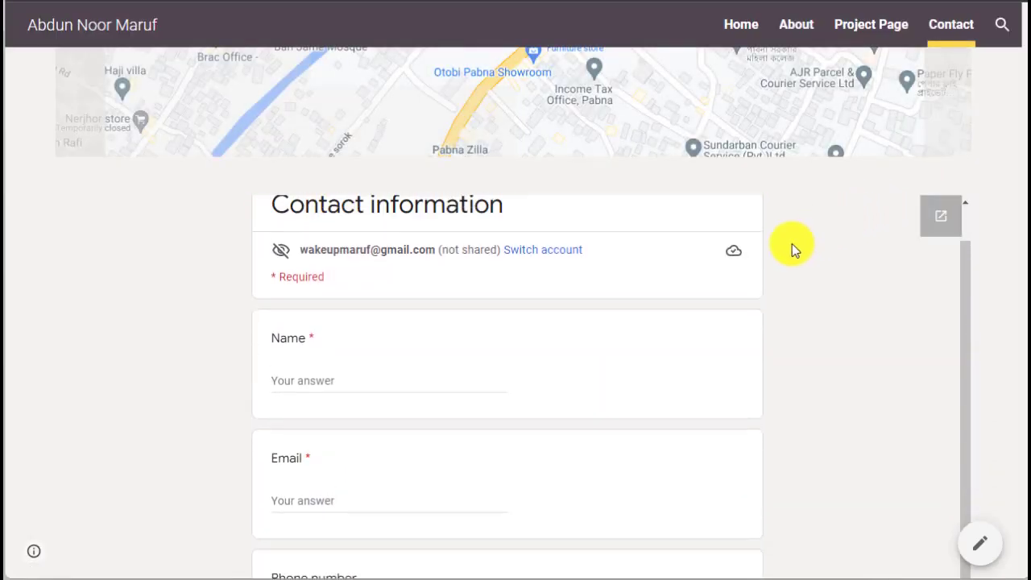
scroll(792, 244, up, 3)
scroll(778, 233, down, 1)
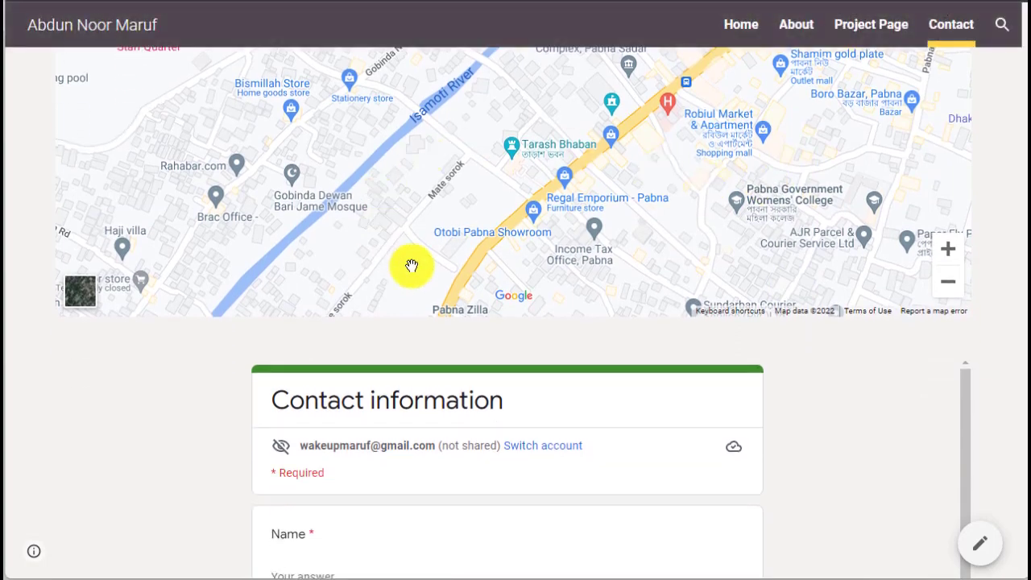
scroll(426, 269, up, 1)
scroll(623, 278, down, 5)
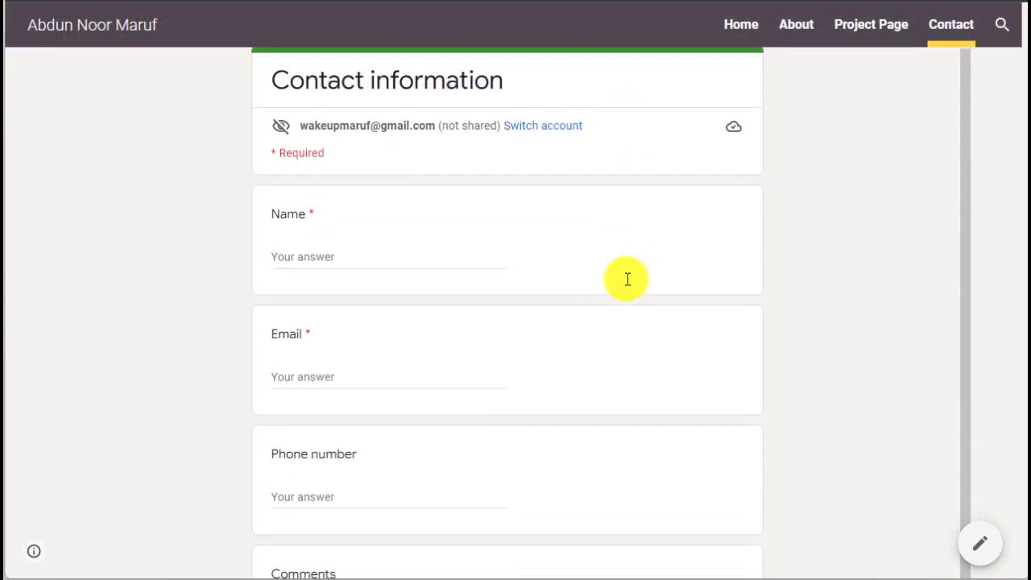
scroll(879, 384, down, 3)
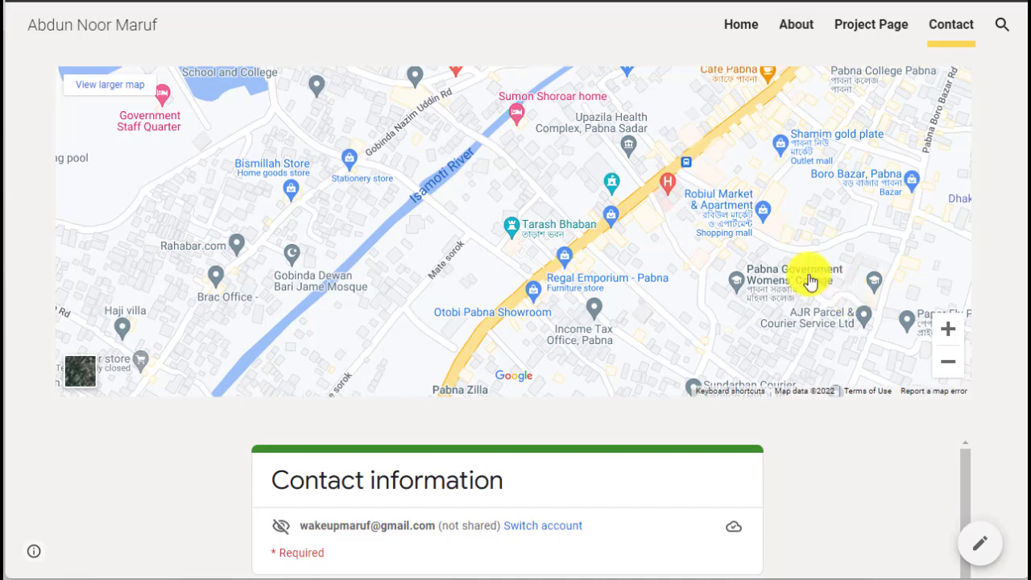
click(731, 27)
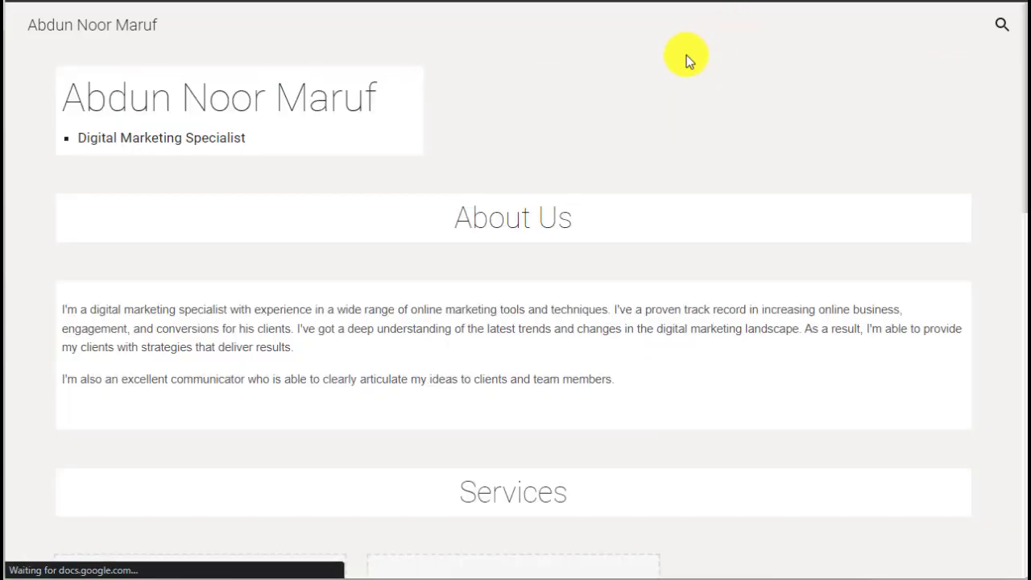